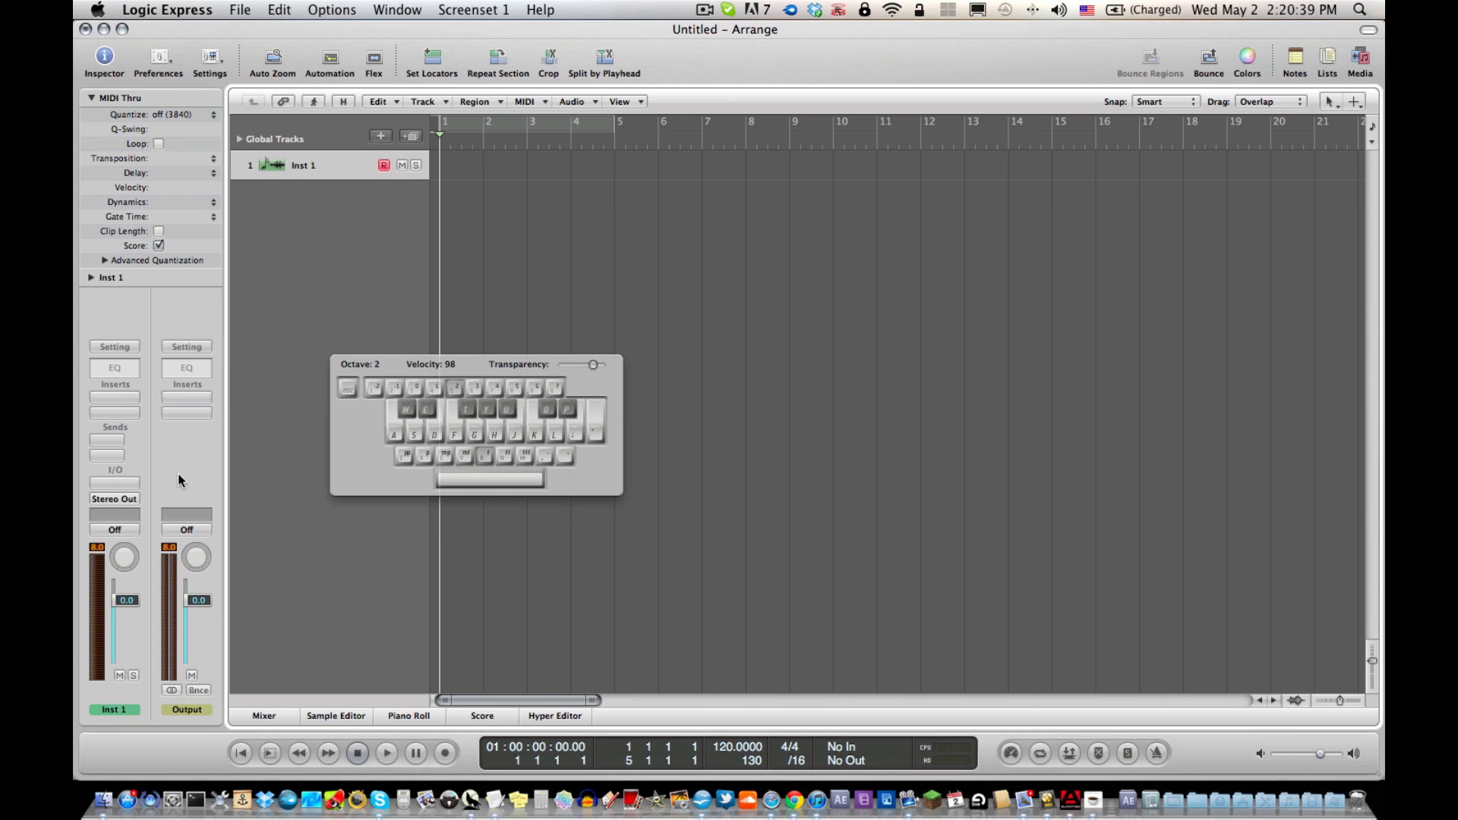
Load Native Instruments Massive as the software instrument on the Inst 1 track.
click(117, 482)
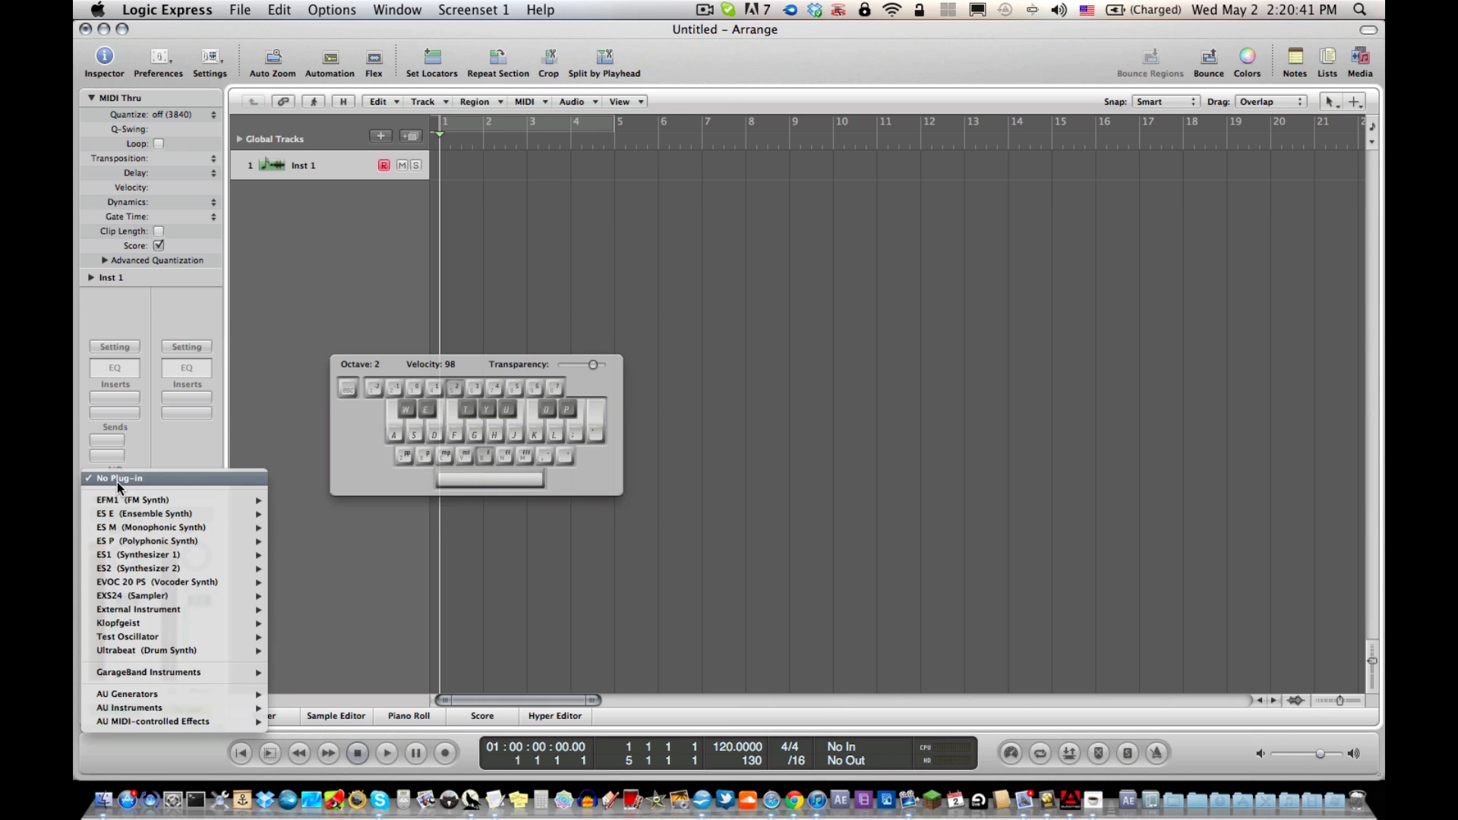
mouse_move(202, 708)
mouse_move(334, 710)
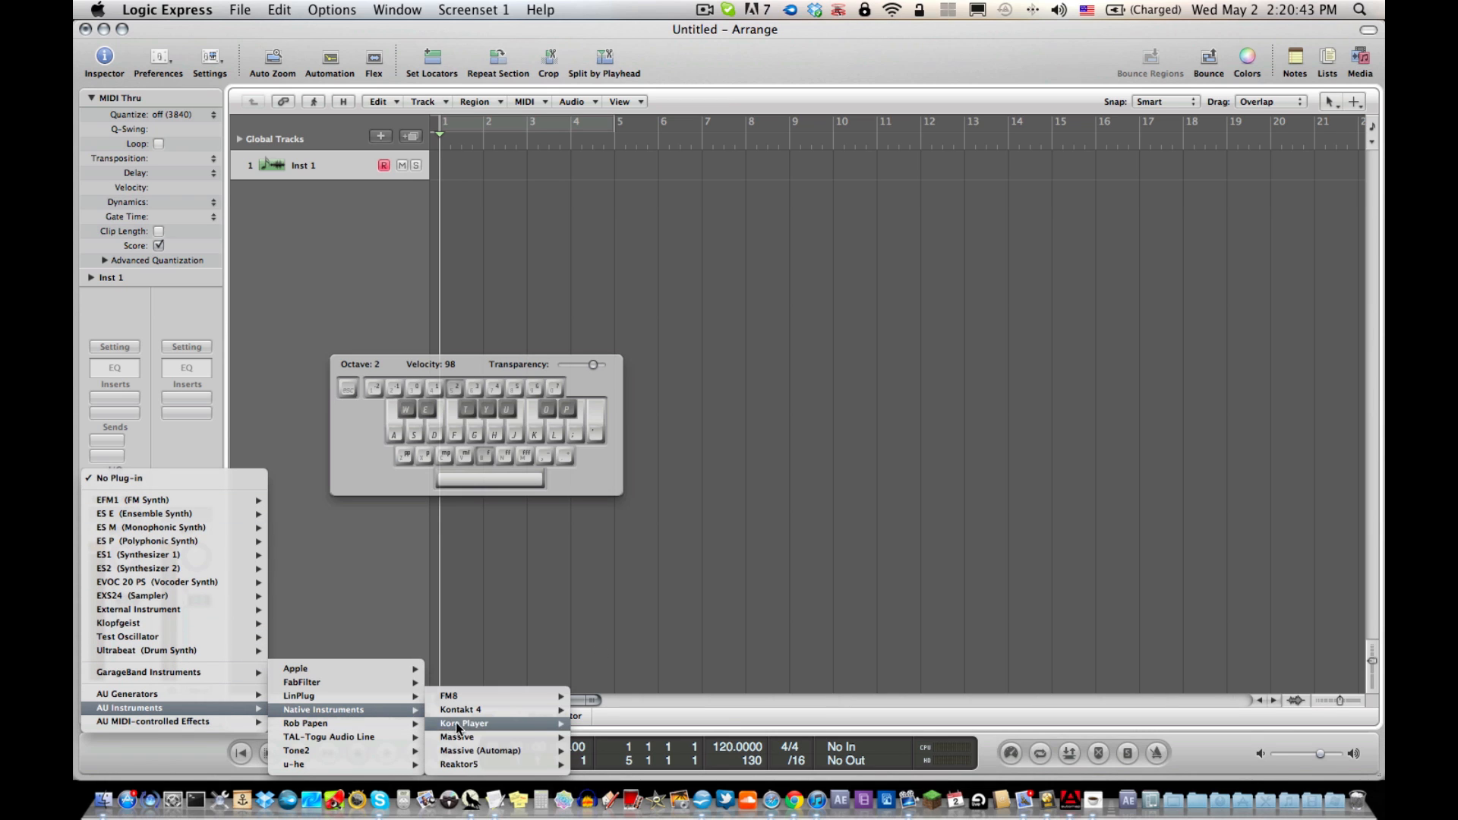
mouse_move(486, 737)
click(597, 751)
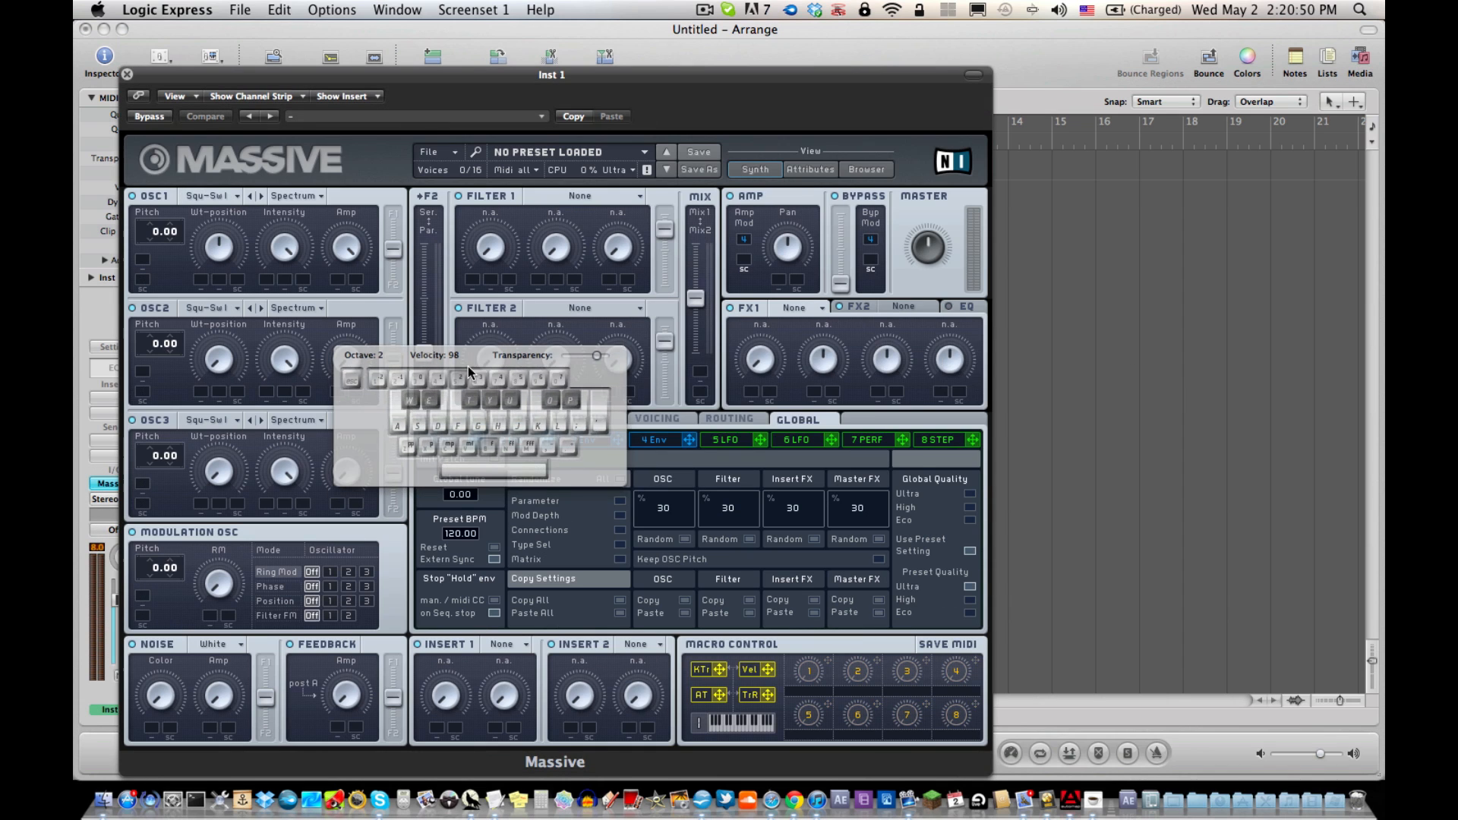
Move the on-screen musical keyboard clear of the Massive window and play a few test notes.
drag(503, 364, 1183, 264)
key(a)
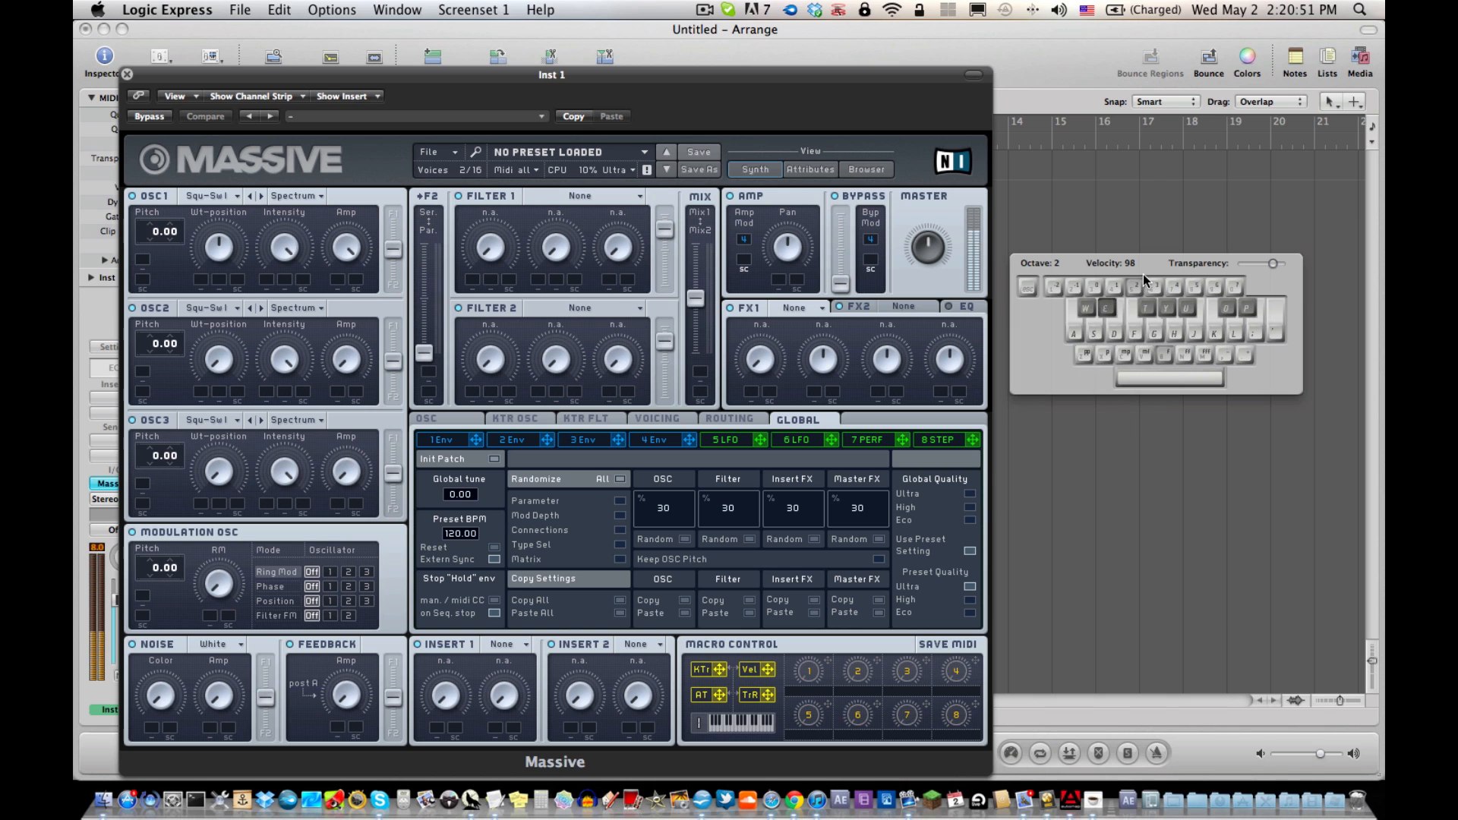
key(g)
key(p)
key(a)
Reposition the Massive window near the screen's upper edge, create a new untitled sound and audition it with several notes.
drag(422, 74, 413, 28)
click(433, 108)
click(480, 124)
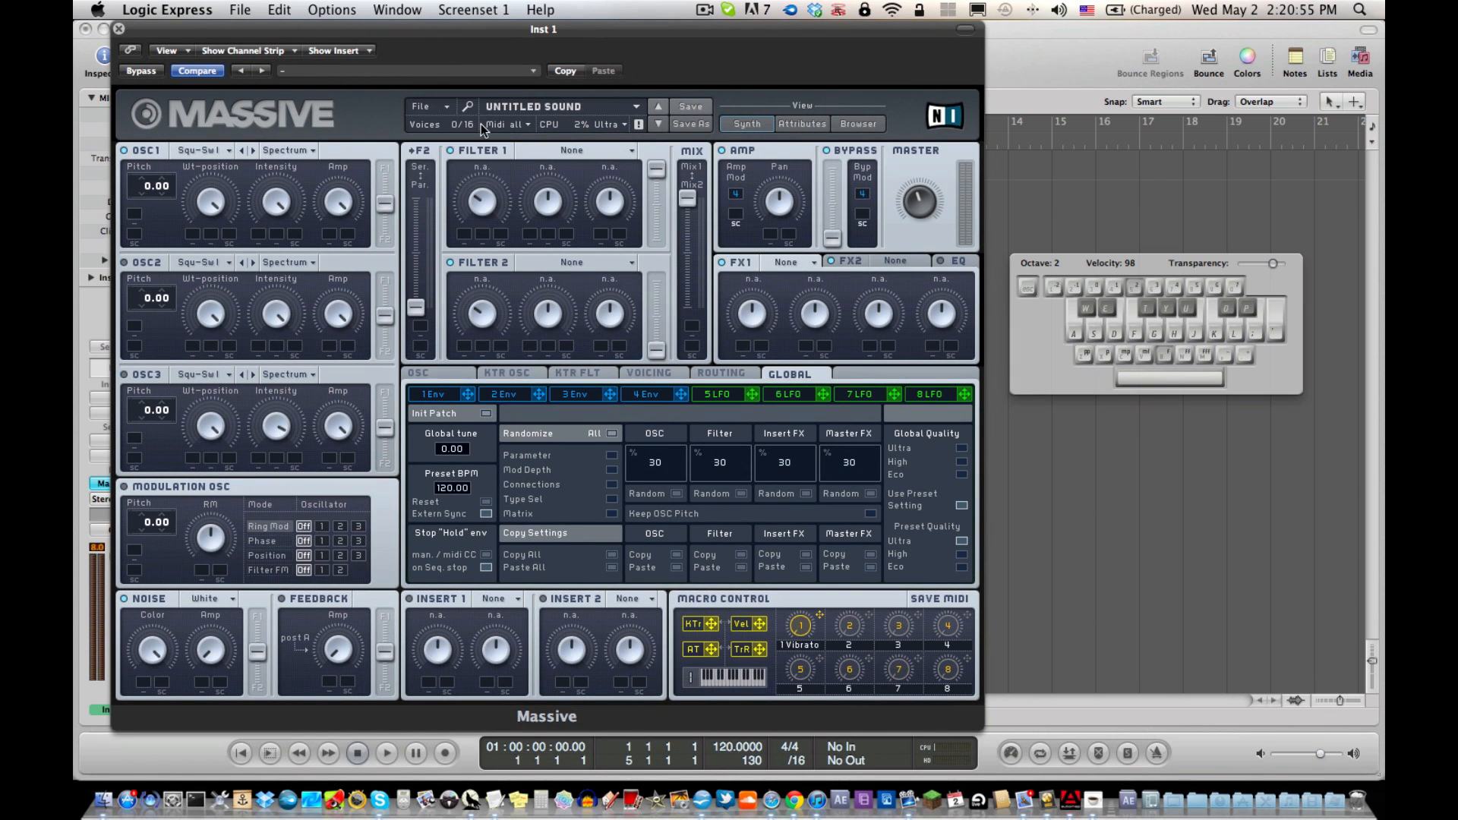
key(a)
key(k)
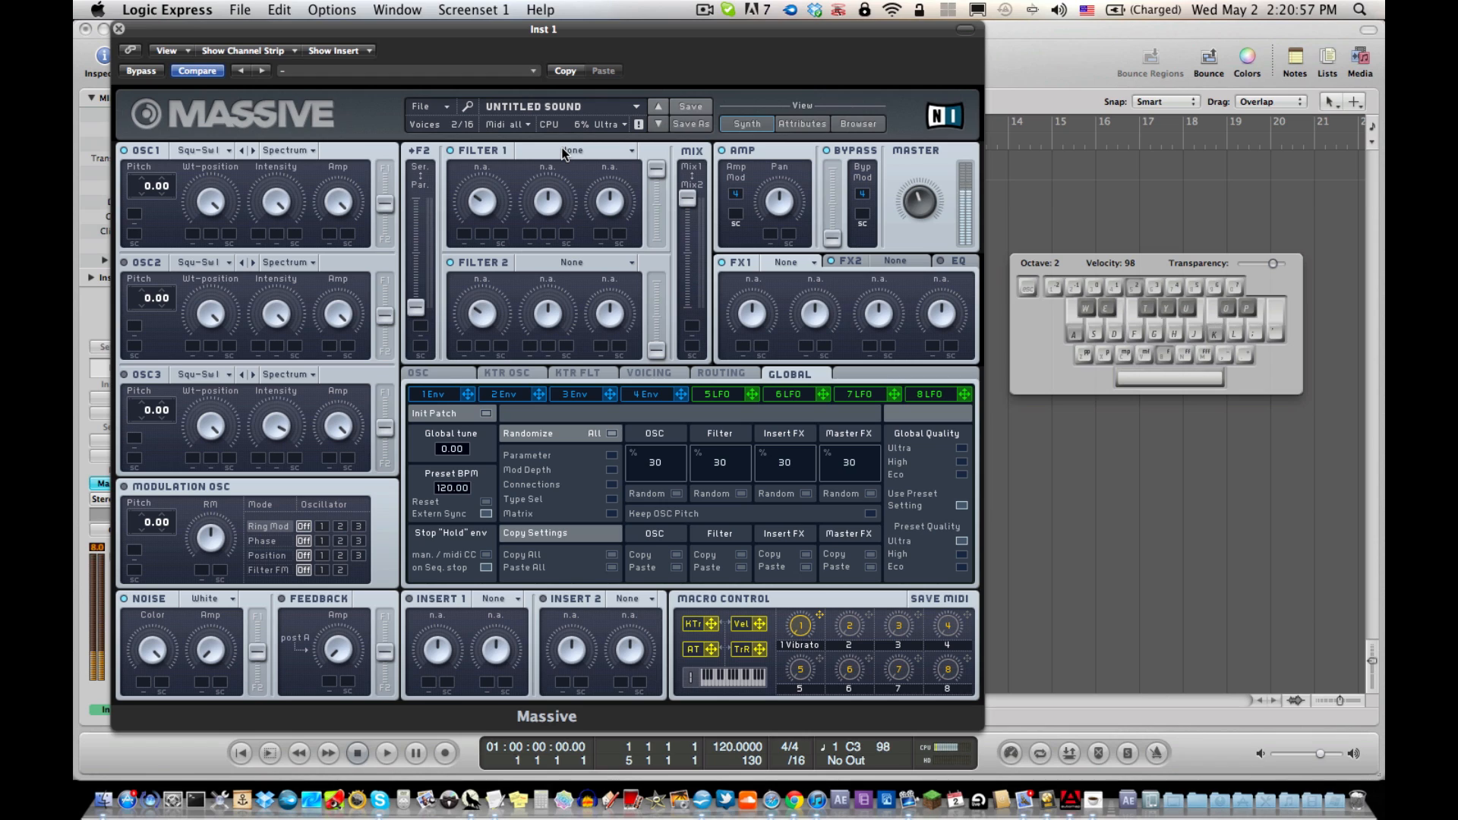
key(p)
key(a)
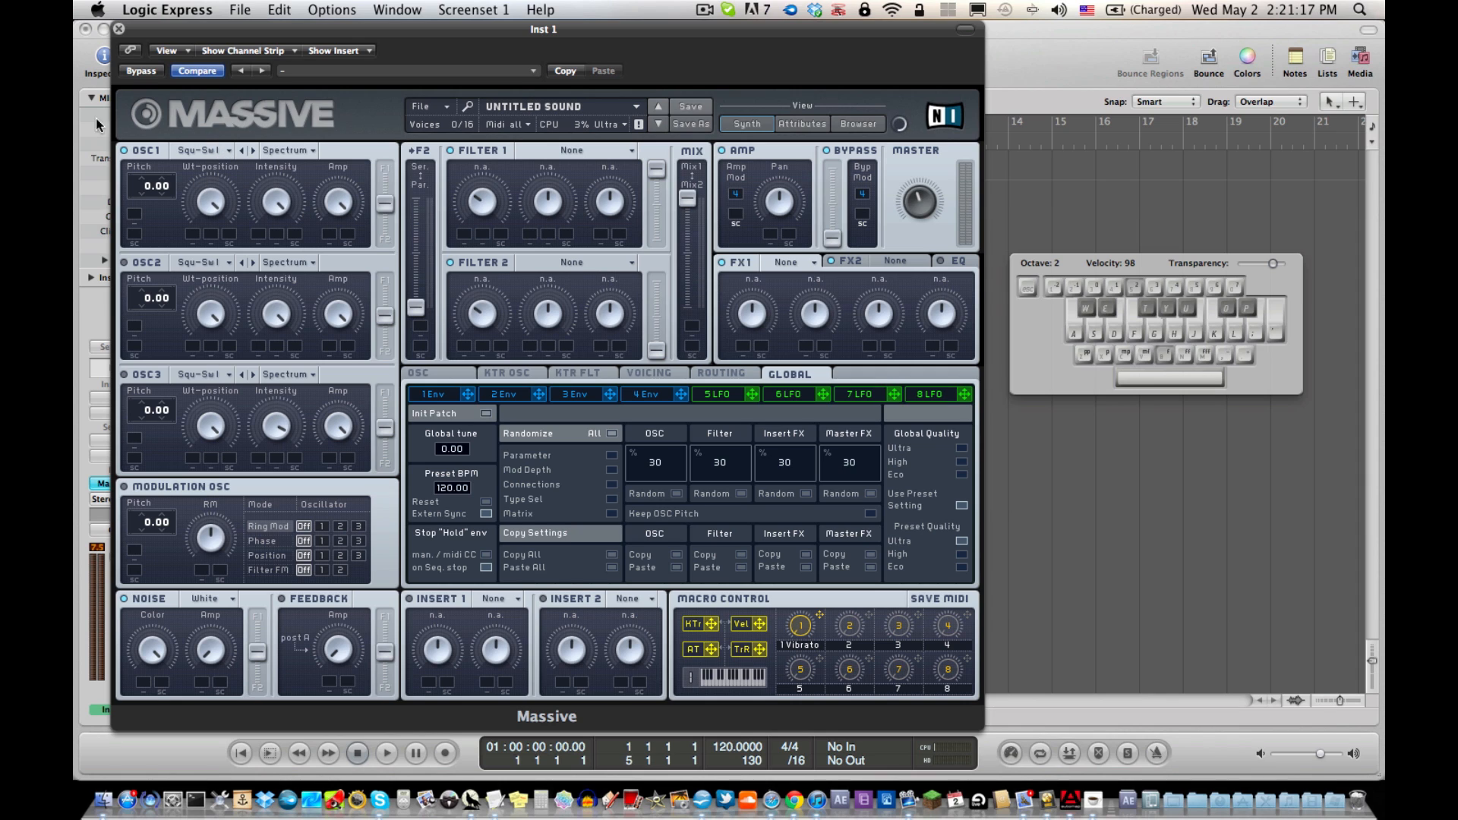
Try the Acid wavetable on oscillator 1, sweeping its Wt-position while playing notes.
click(205, 151)
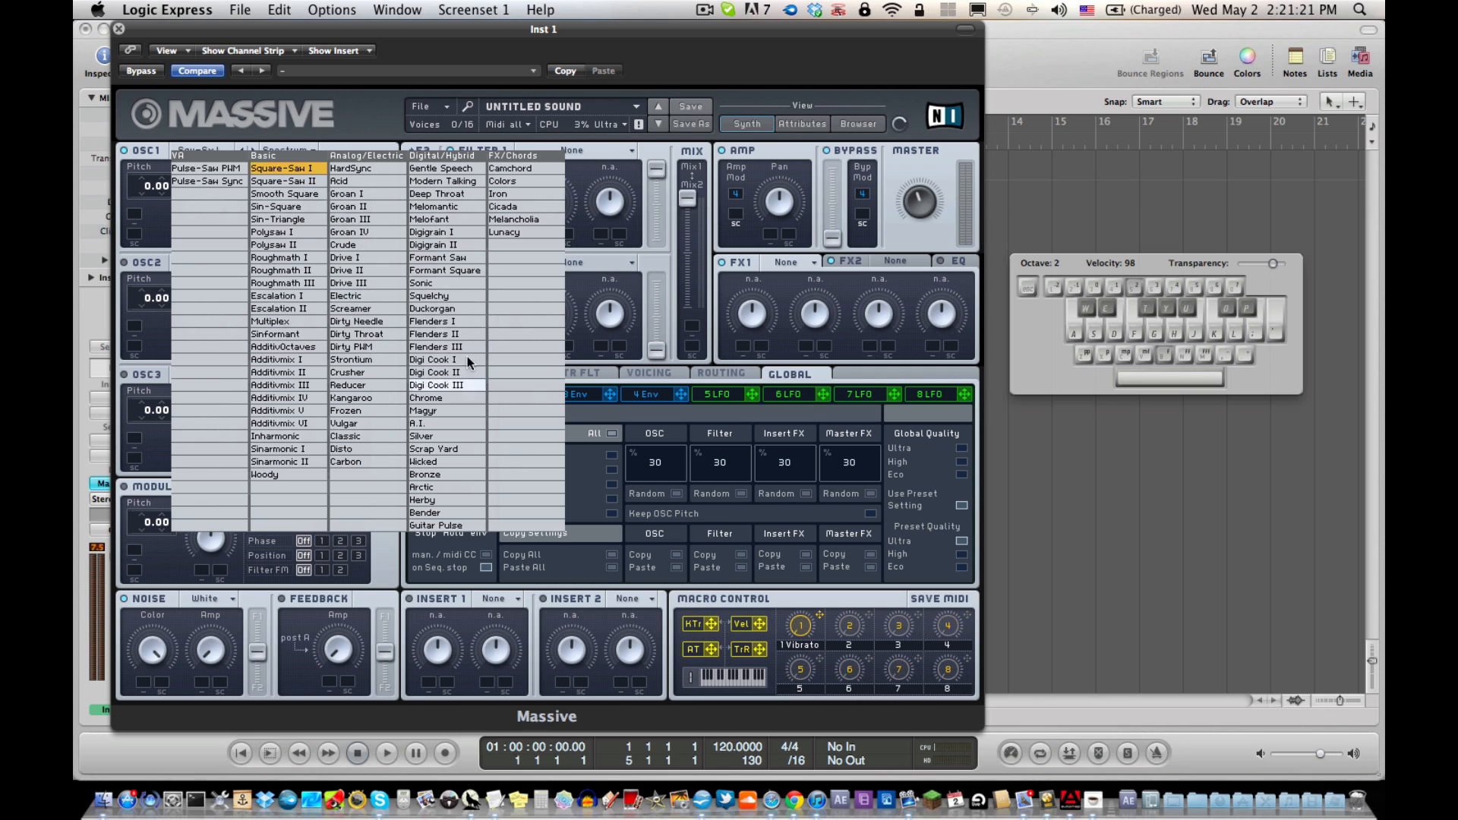
click(372, 180)
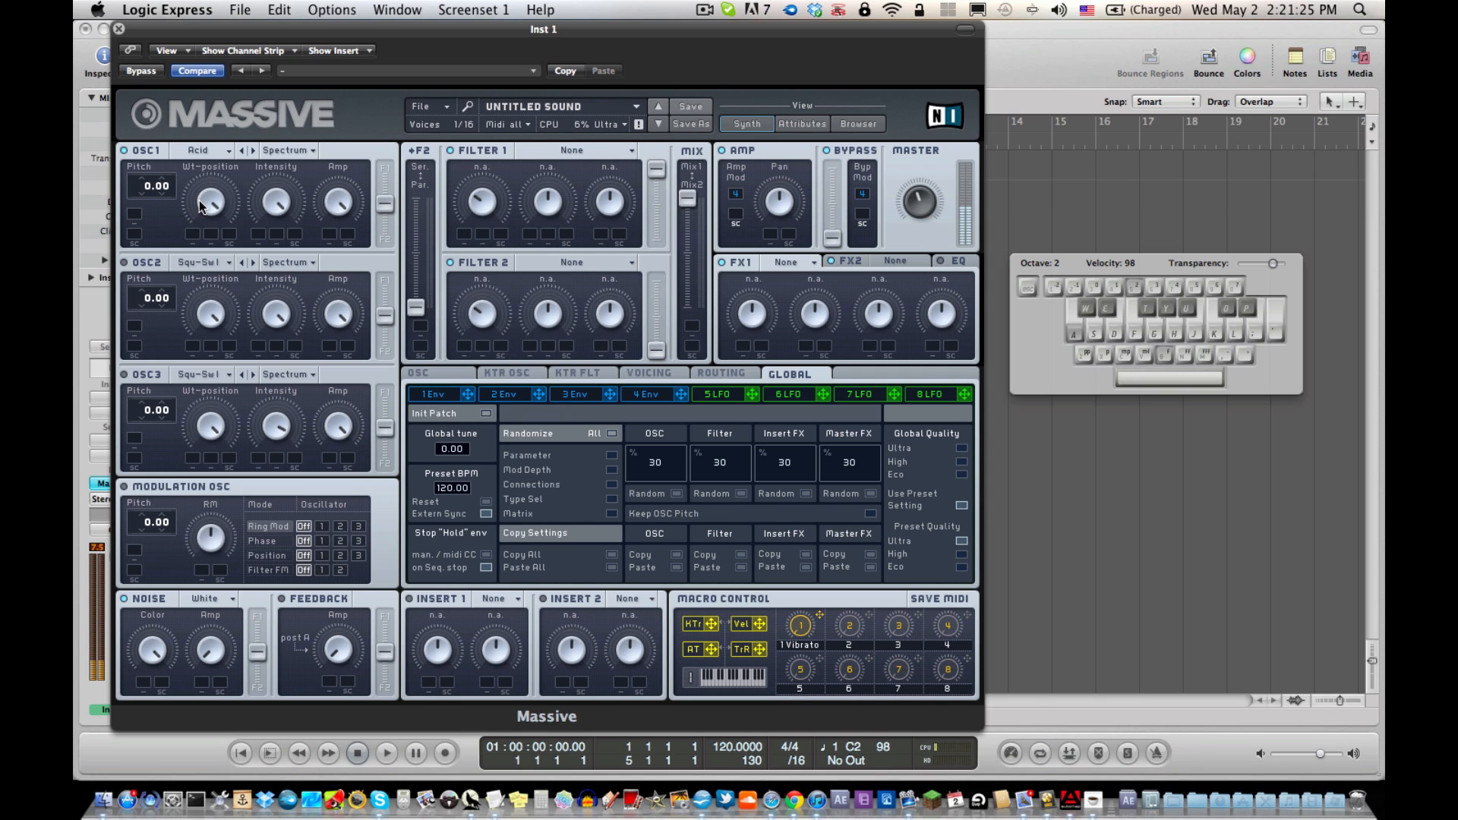
drag(199, 359, 199, 151)
key(e)
key(g)
key(a)
Try the Modern Talking wavetable on oscillator 1 and play a note.
click(199, 151)
click(464, 180)
key(e)
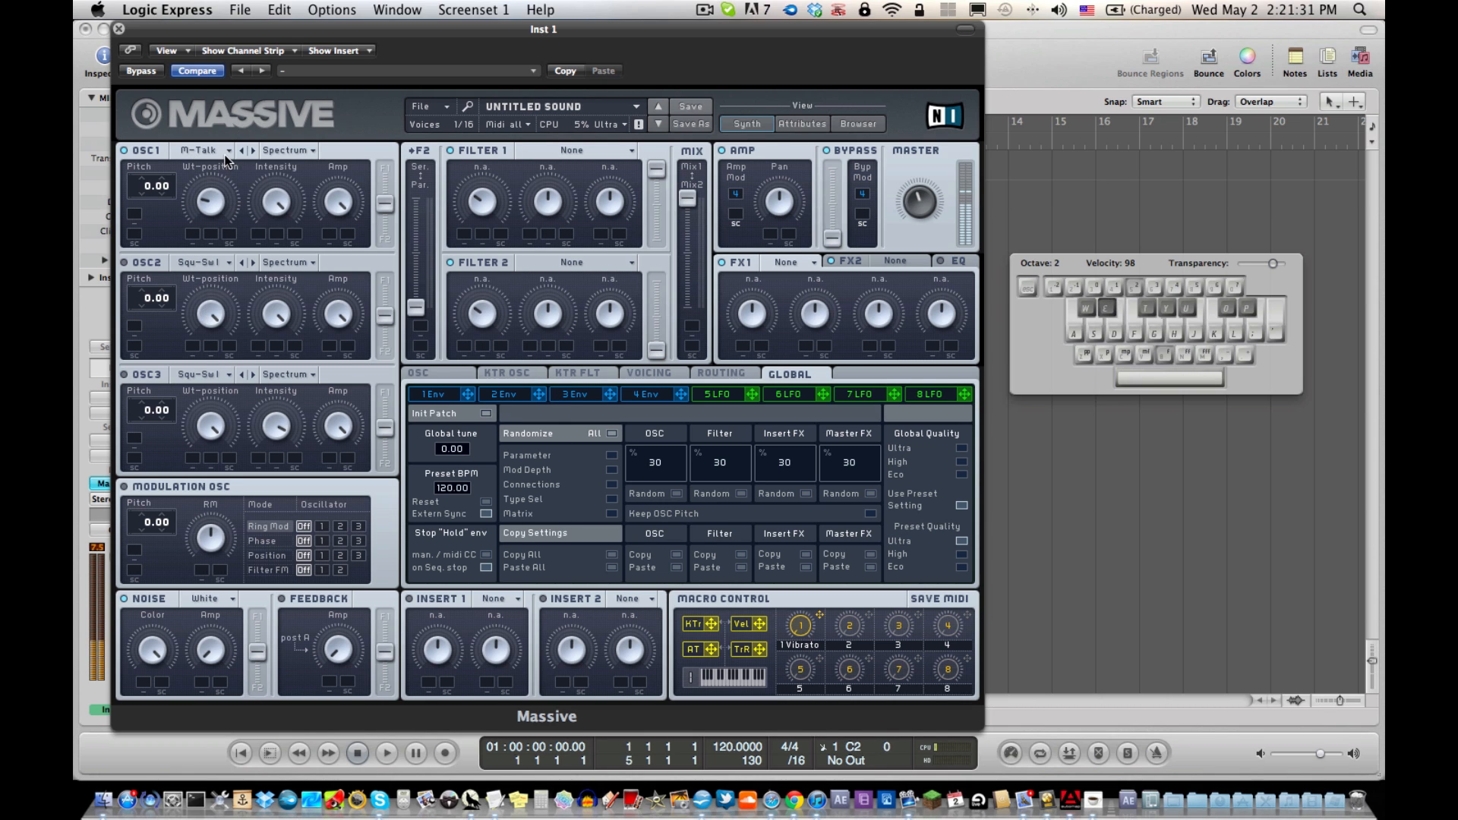
Try the Scrap Yard wavetable on oscillator 1 and look through the available wavetable categories.
click(224, 150)
key(a)
click(448, 449)
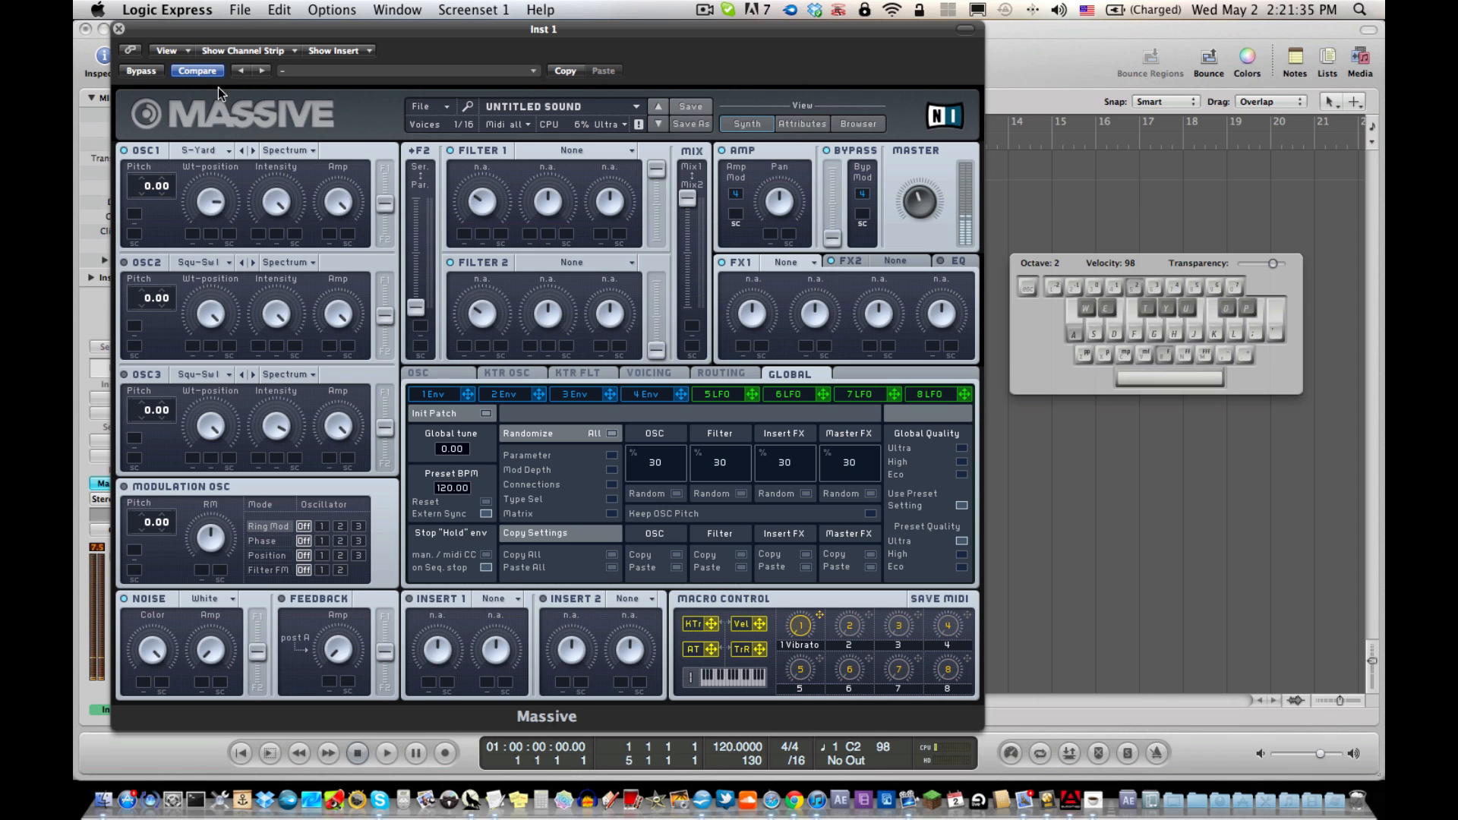
click(194, 151)
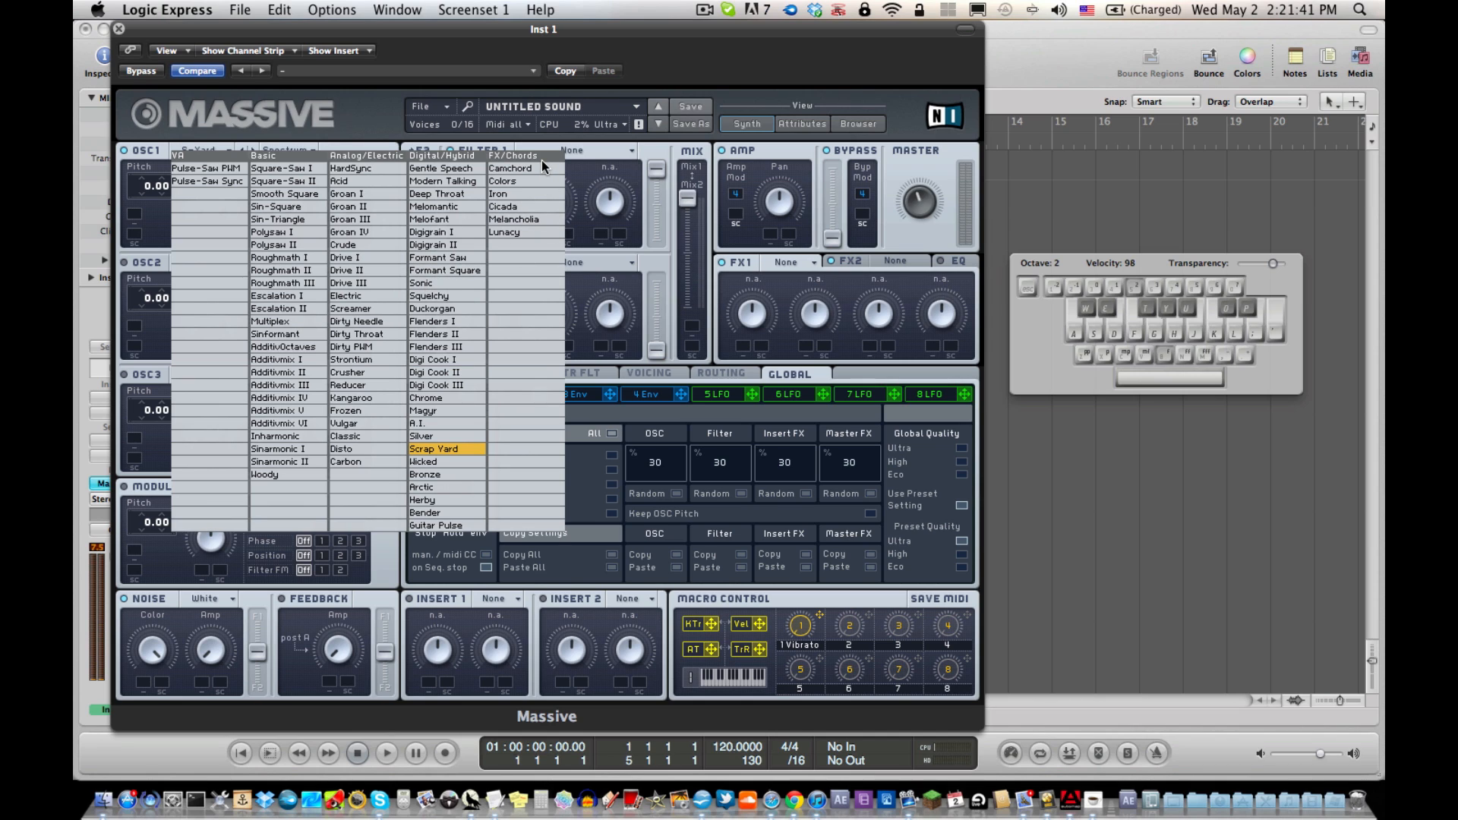
click(351, 121)
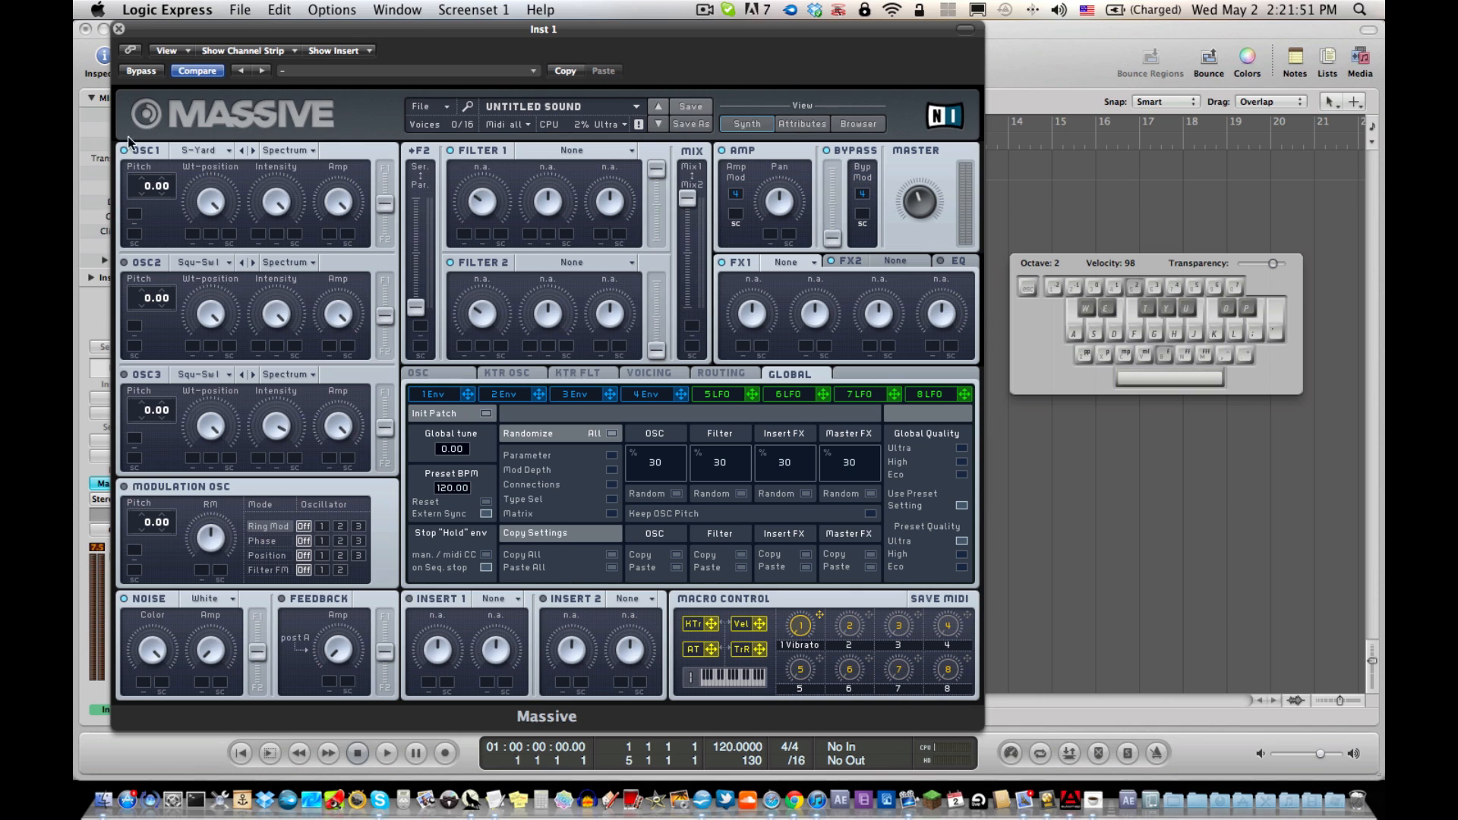
Try the Sonic wavetable on oscillator 1 and play a note.
click(217, 149)
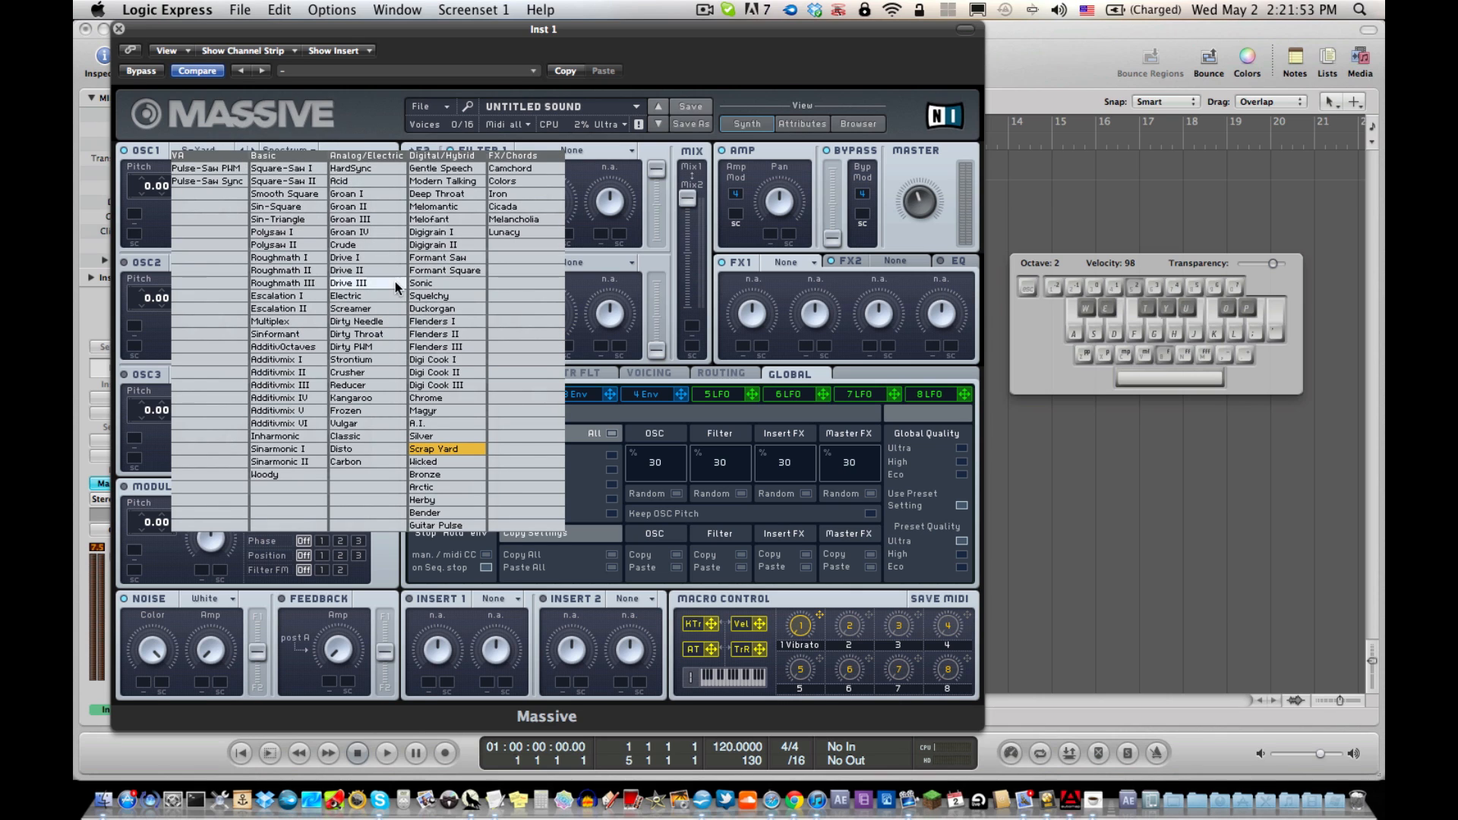
click(449, 284)
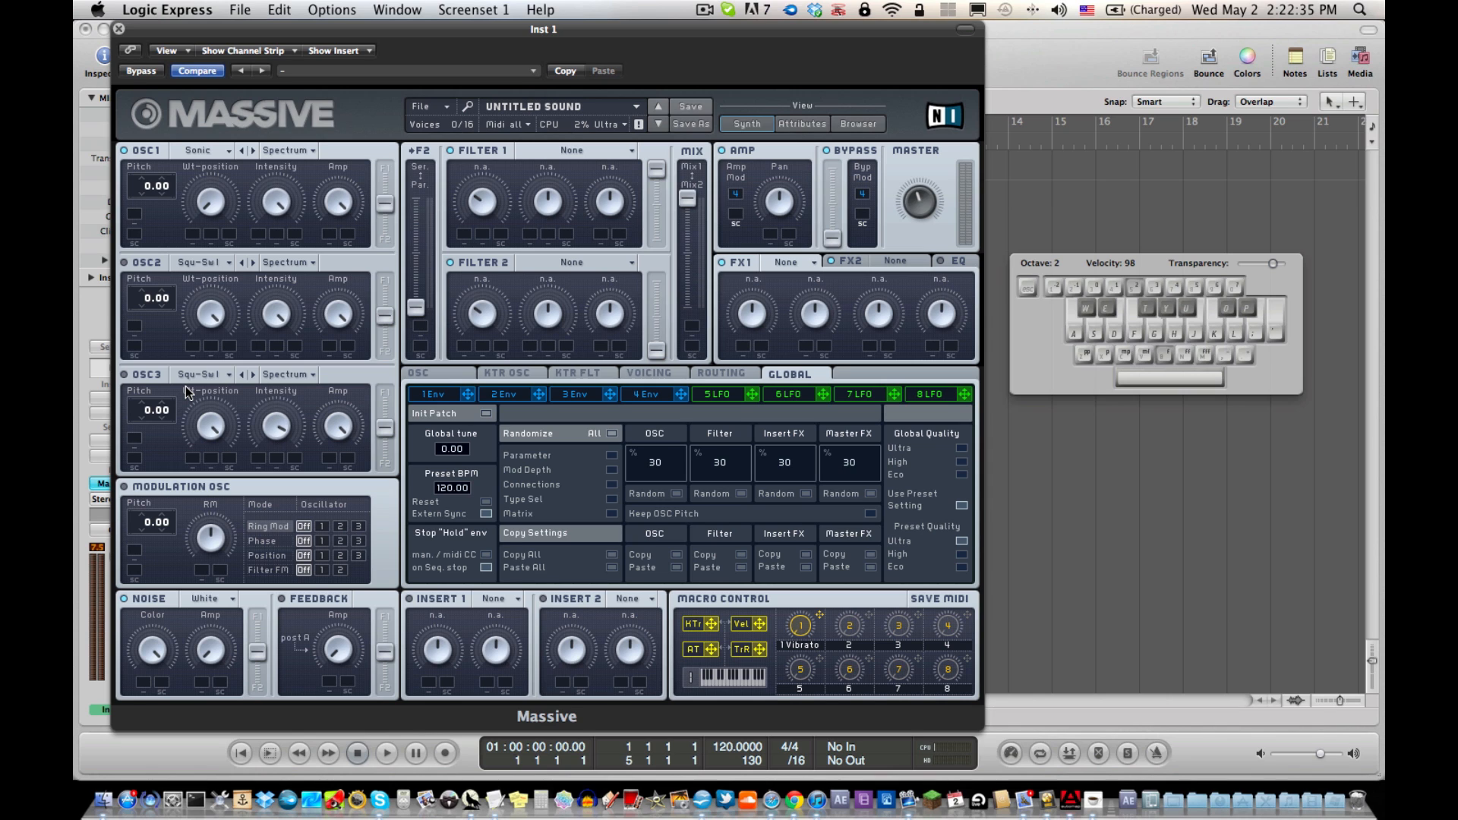
key(a)
Try the Sin-Square wavetable on oscillator 1 and audition it with low and high notes.
click(205, 148)
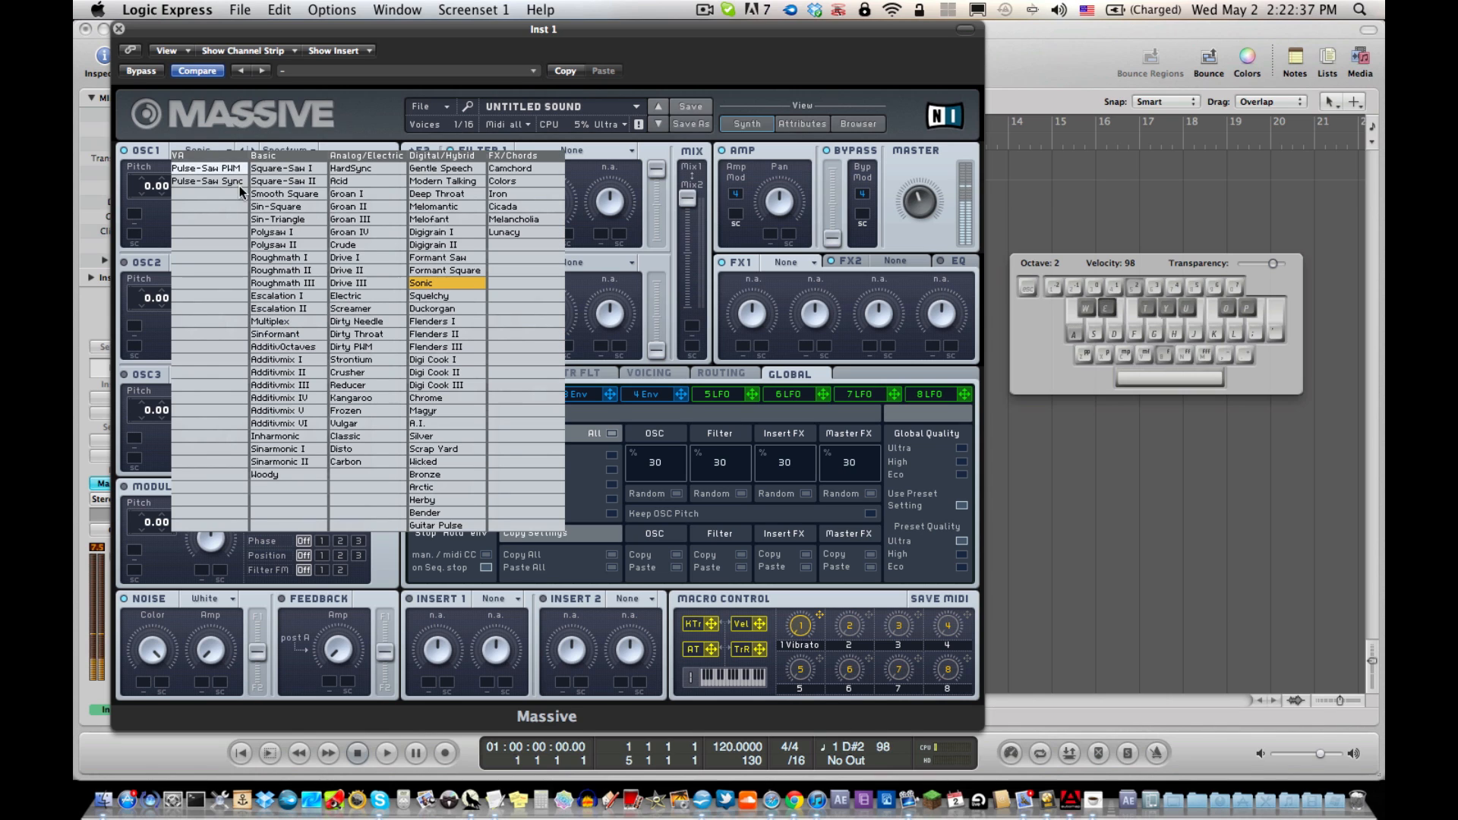
click(281, 199)
key(a)
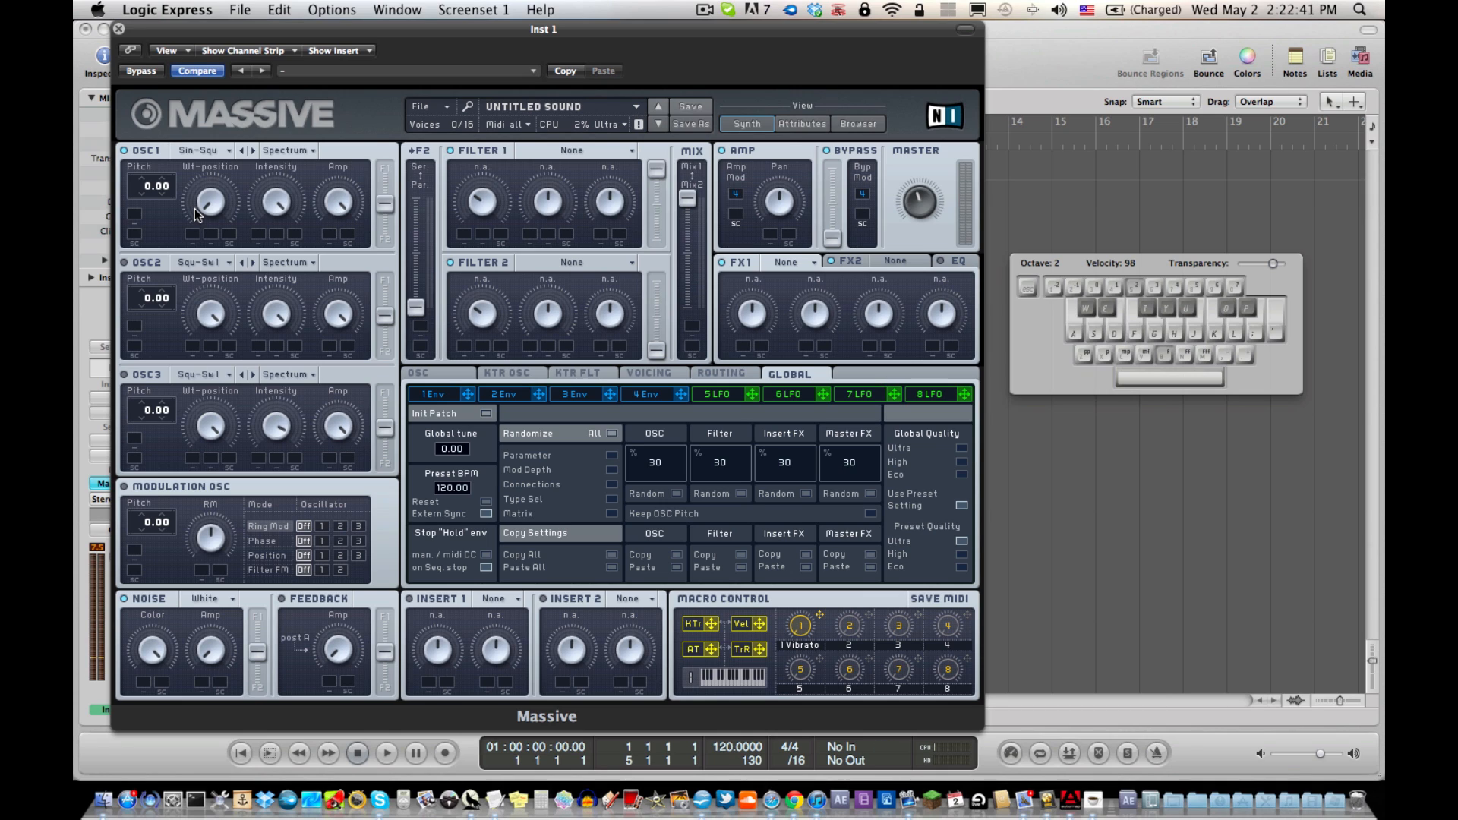
key(a)
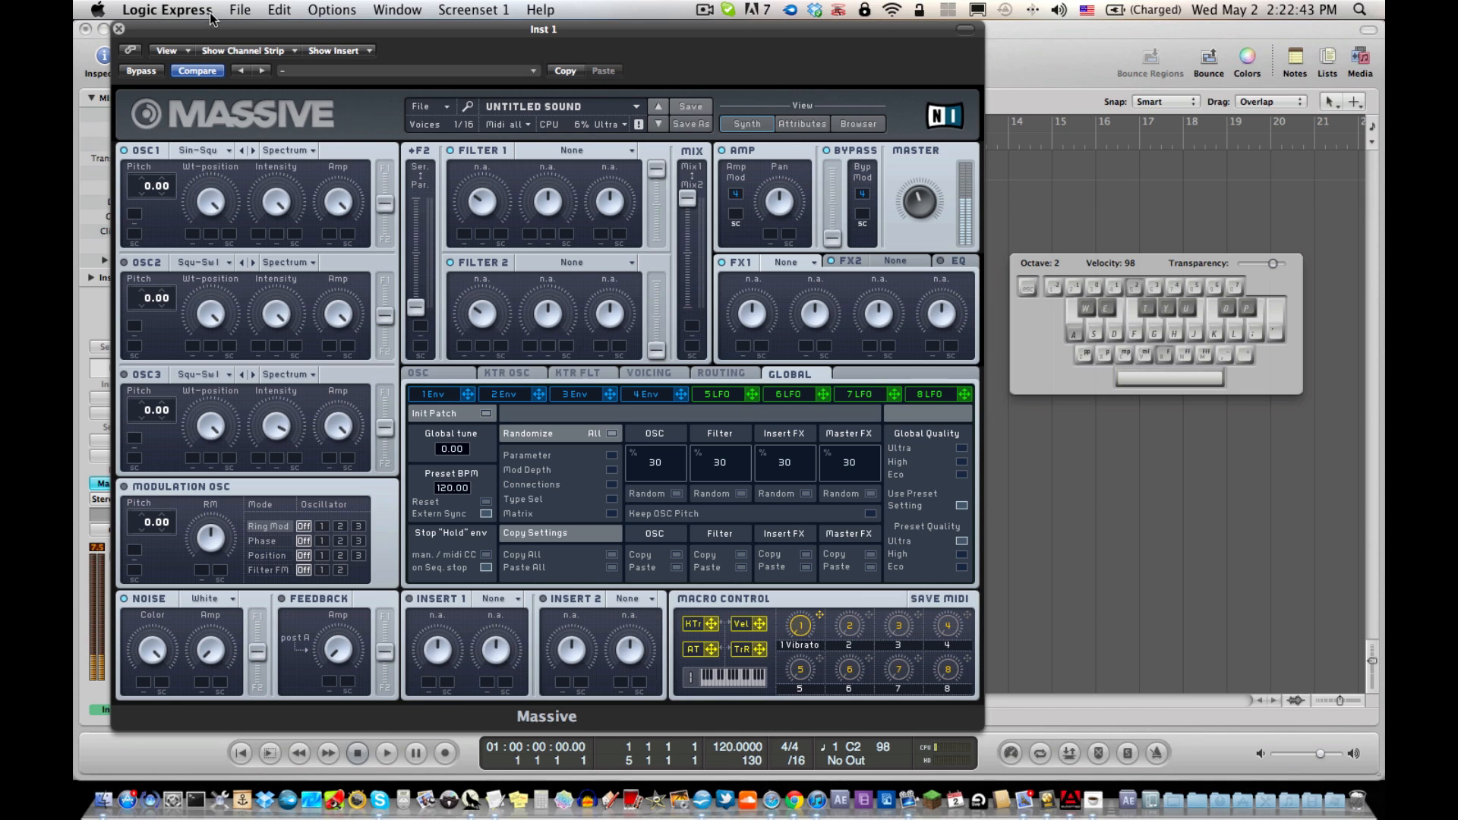
key(a)
key(e)
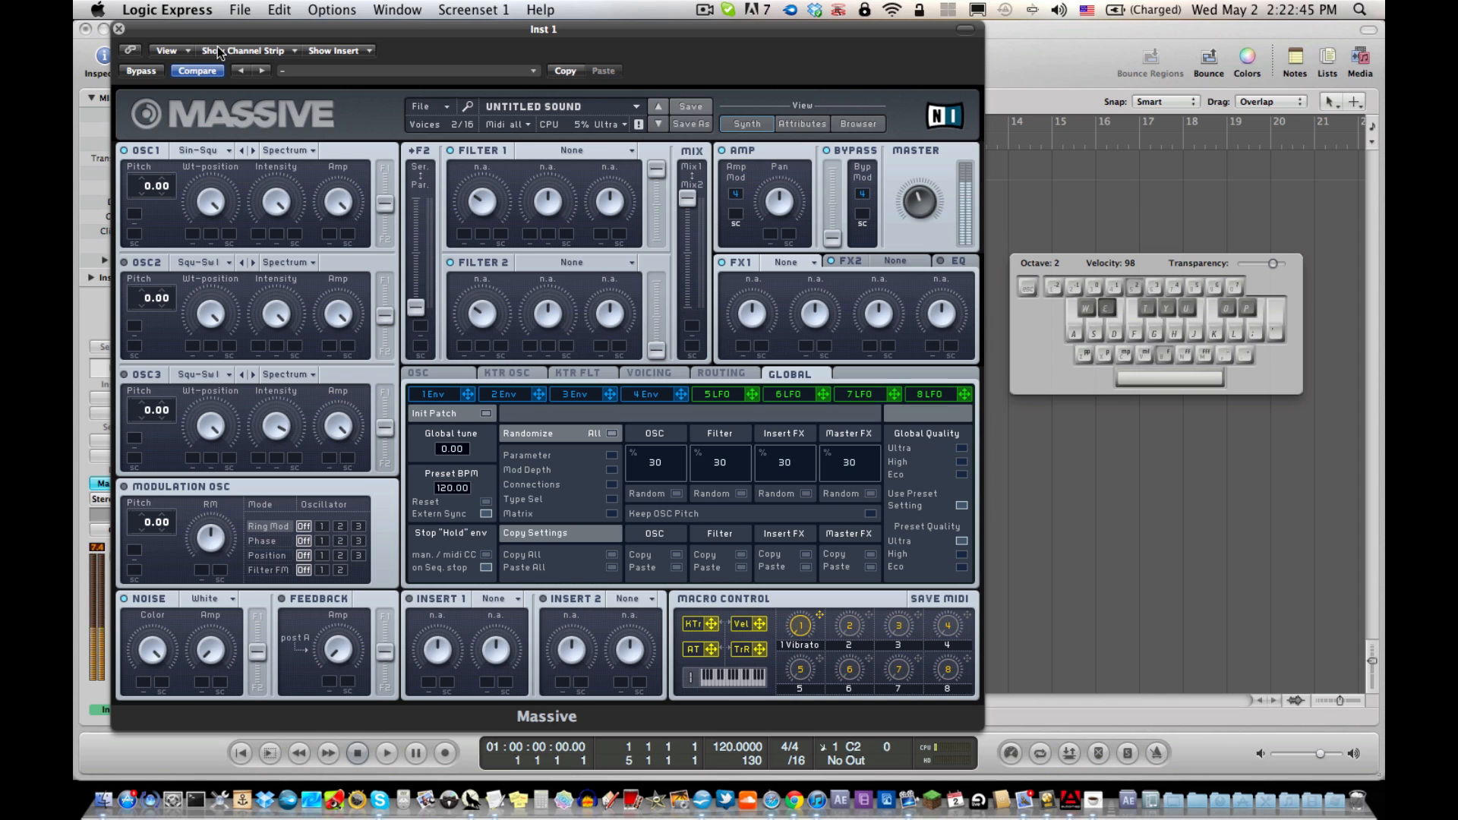
key(k)
key(p)
key(a)
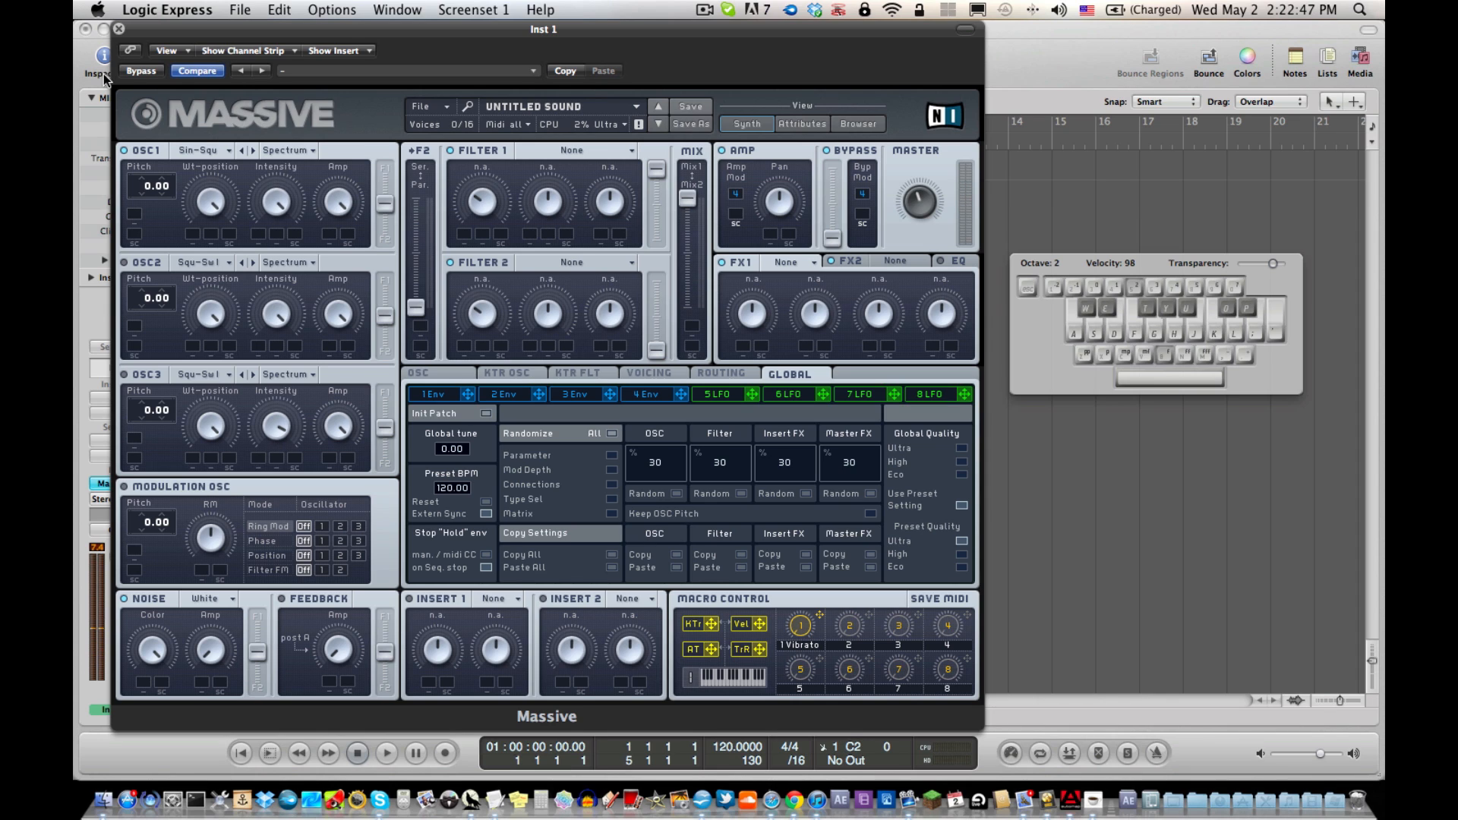
Try the Squelchy wavetable on oscillator 1, moving its Wt-position while playing notes.
click(199, 150)
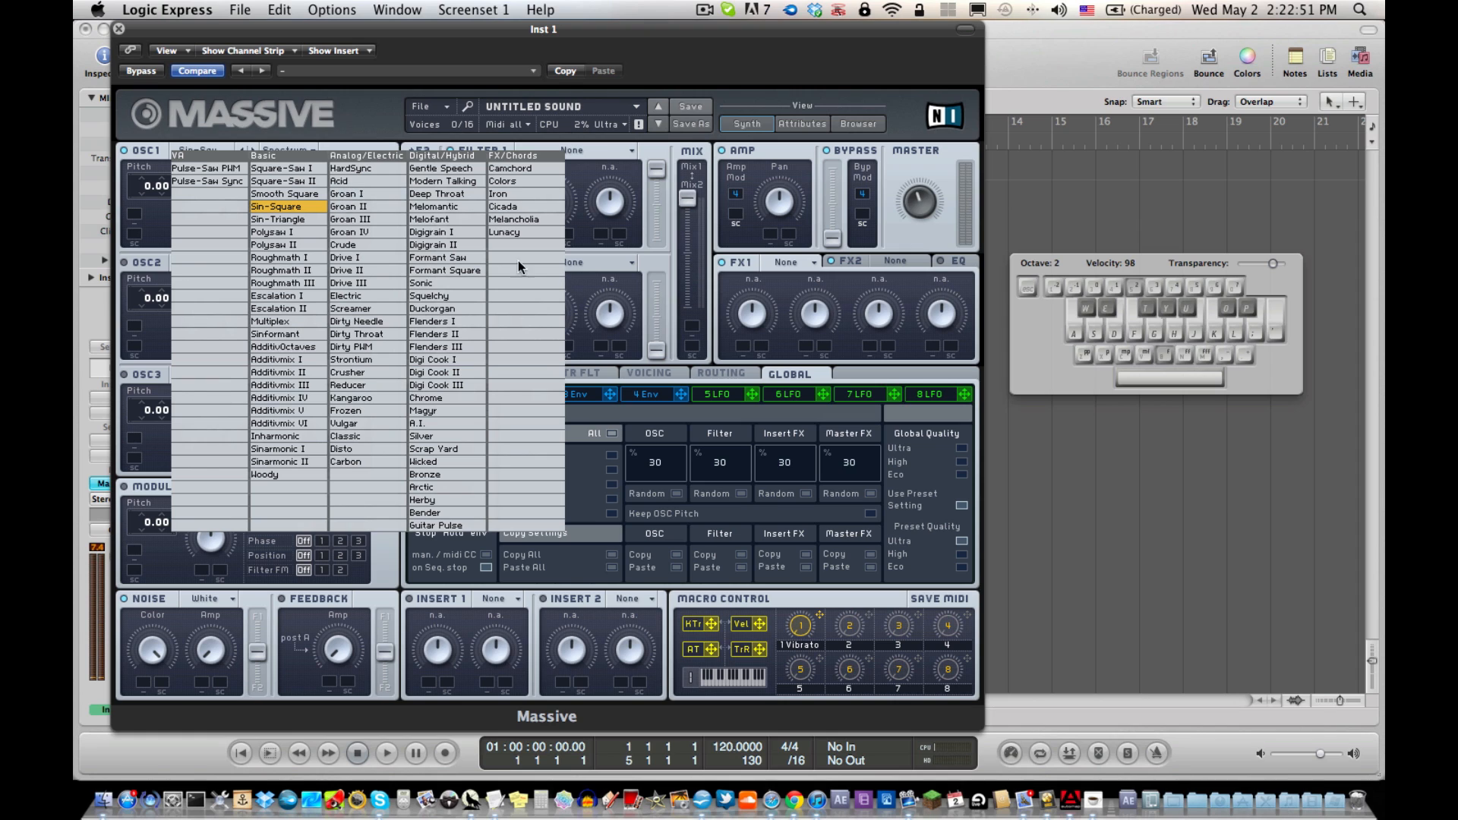
click(445, 295)
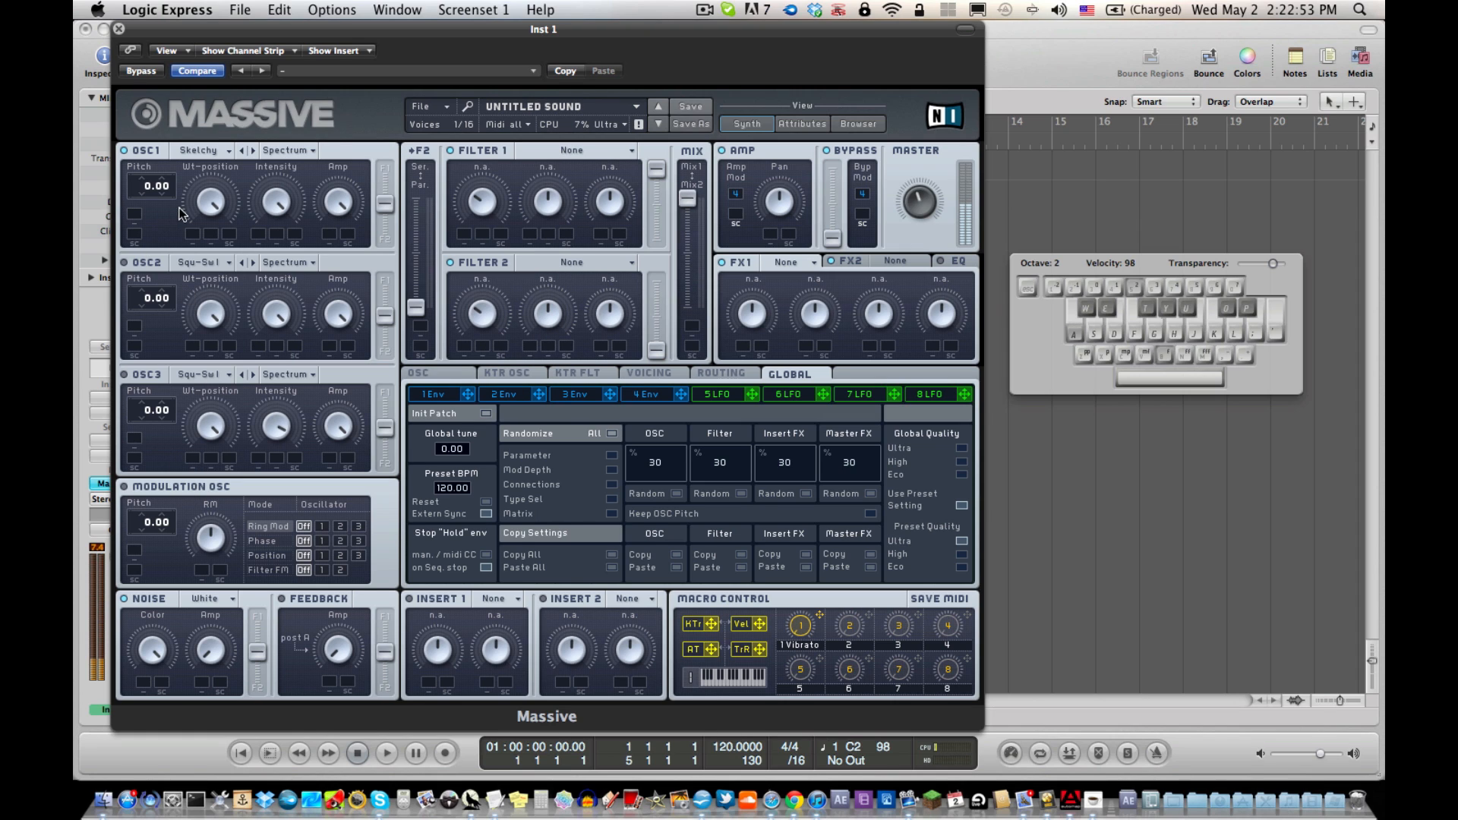
drag(211, 345, 188, 208)
key(e)
key(g)
key(e)
key(a)
Raise the musical keyboard to octave 3 and play several notes.
key(x)
key(a)
key(e)
key(a)
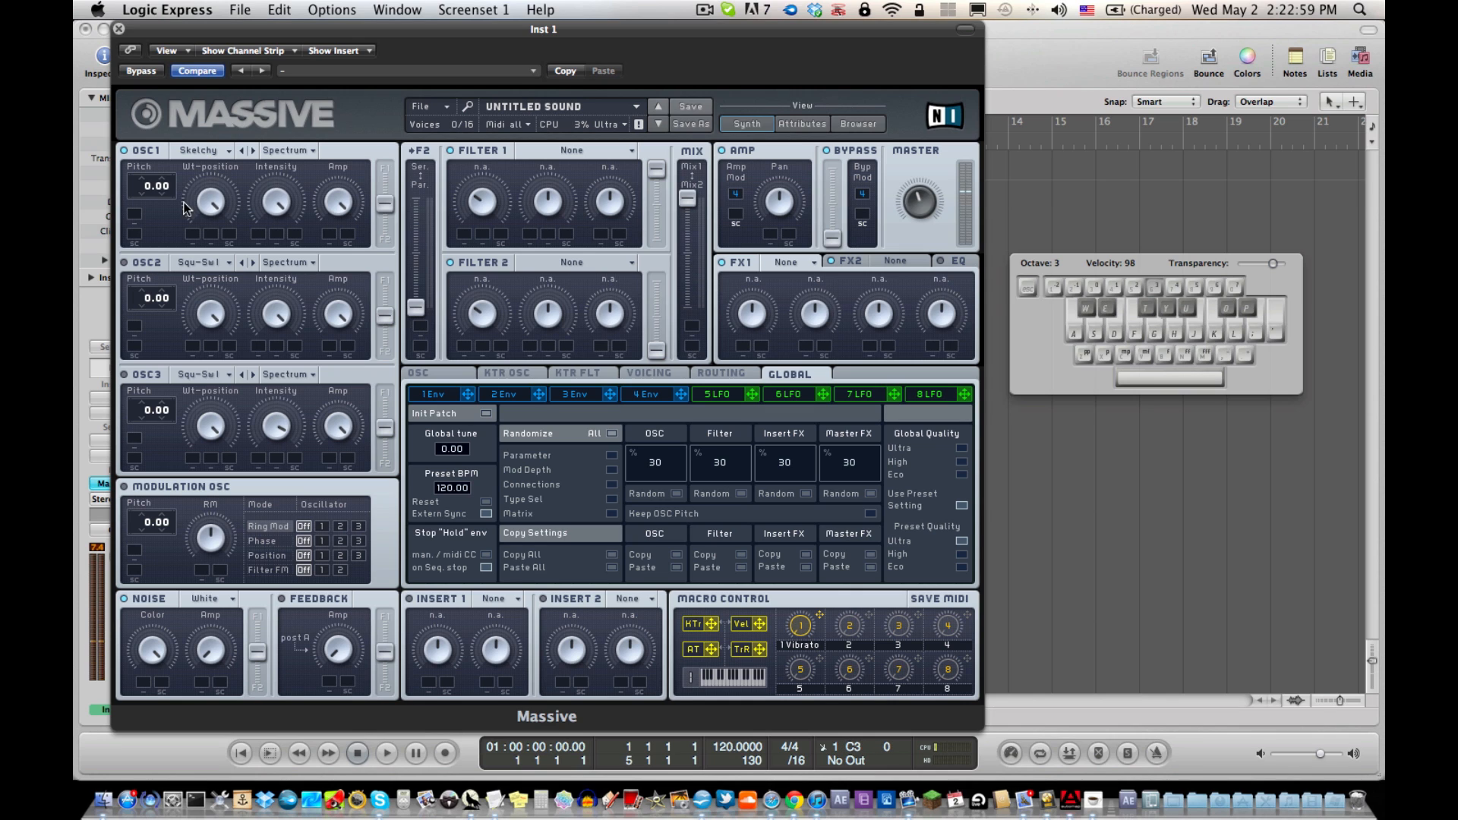
Try the Melofant wavetable on oscillator 1 and play a short run of notes.
click(199, 150)
click(434, 218)
key(a)
key(e)
key(g)
key(e)
key(a)
Try the Groan III wavetable on oscillator 1 and play a run of notes.
click(199, 150)
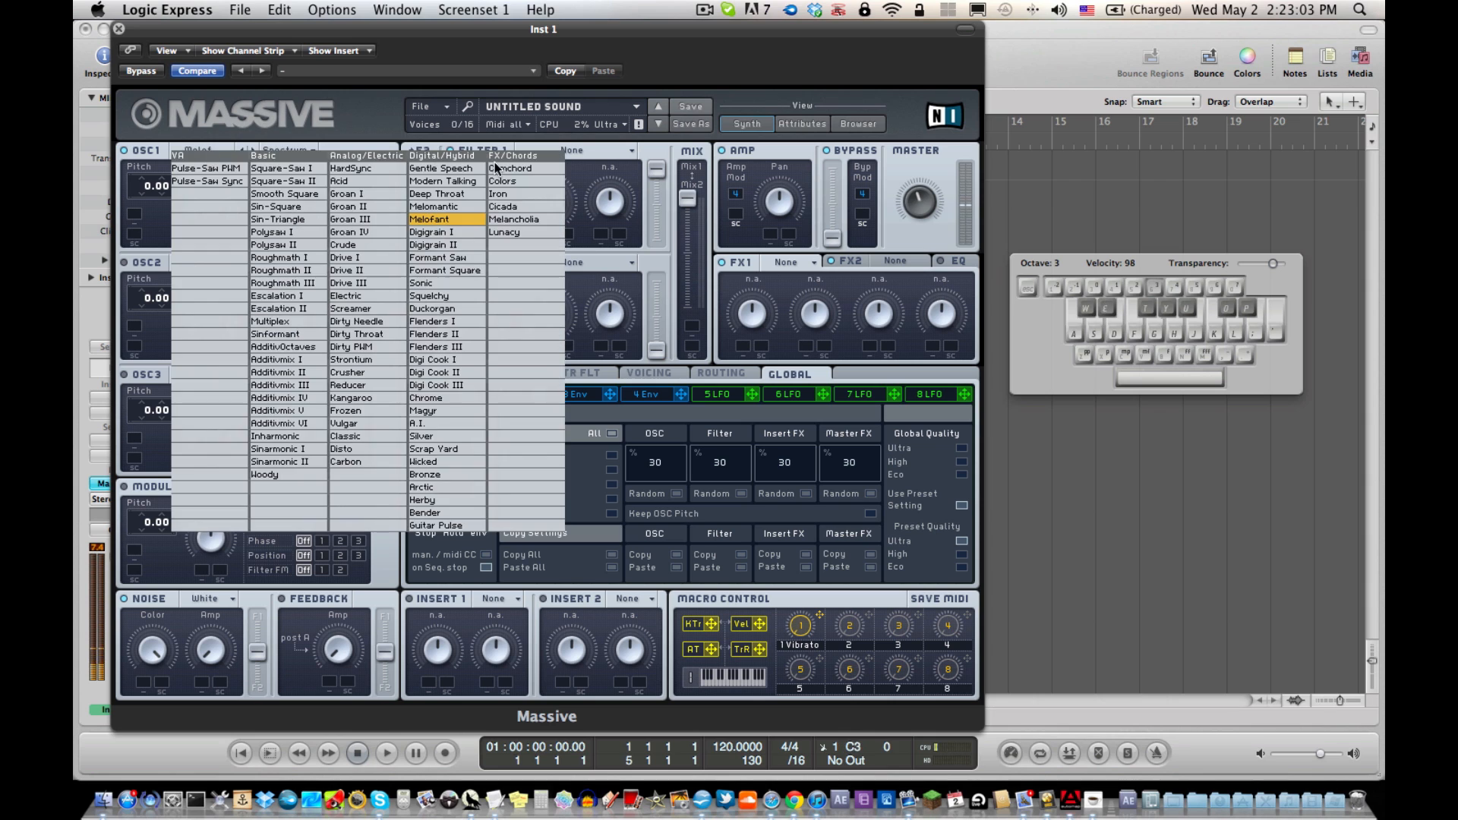
key(a)
click(383, 219)
key(a)
key(e)
key(g)
key(a)
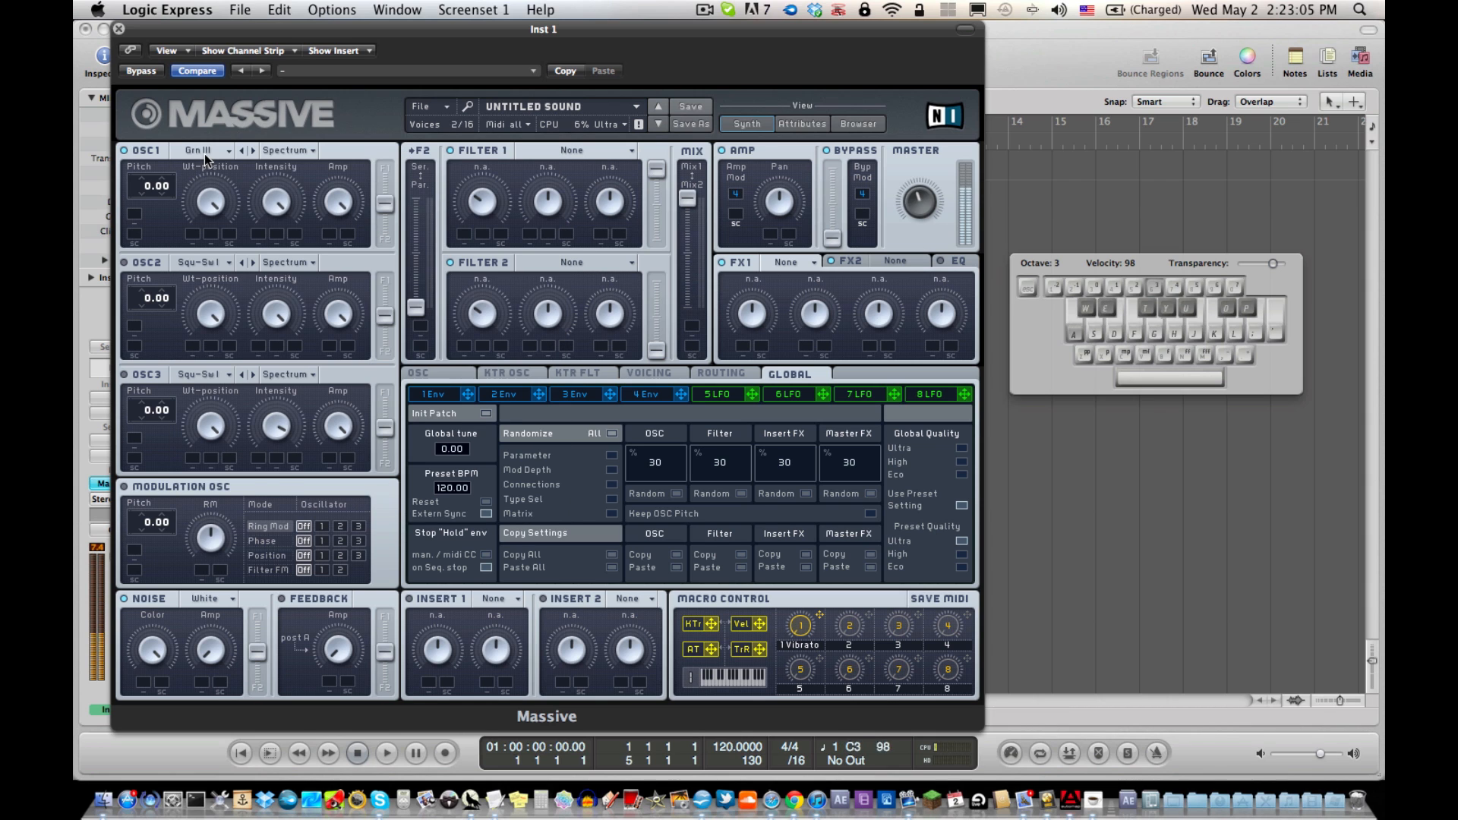
key(a)
Switch oscillator 1 to Sin-Square and back to Groan III, playing notes to compare the two wavetables.
click(204, 153)
click(322, 208)
key(g)
key(a)
click(199, 151)
click(373, 226)
key(a)
key(a)
key(a)
Try the Groan I and Groan II wavetables on oscillator 1.
click(202, 151)
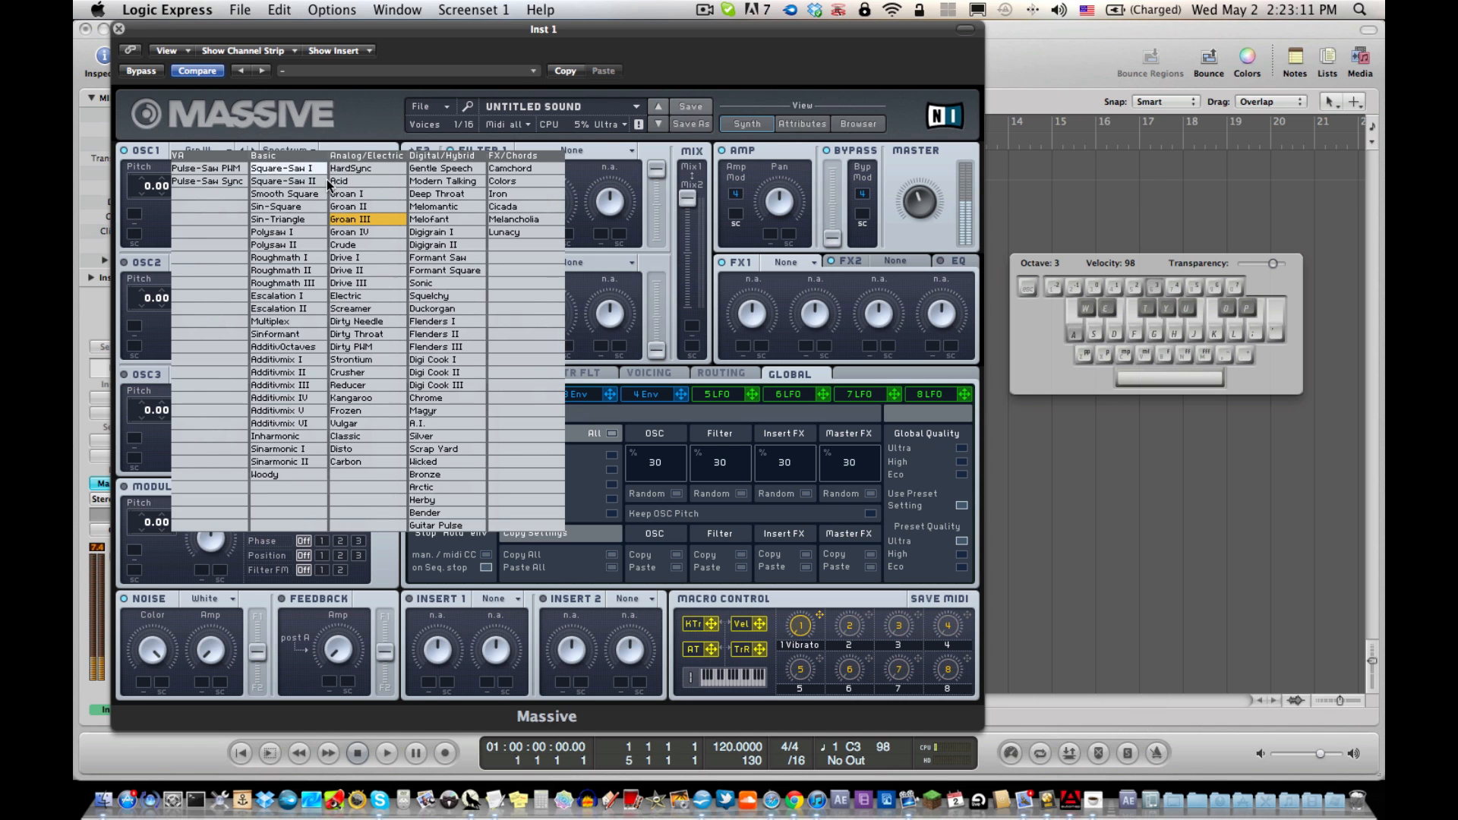
key(a)
click(346, 193)
click(202, 151)
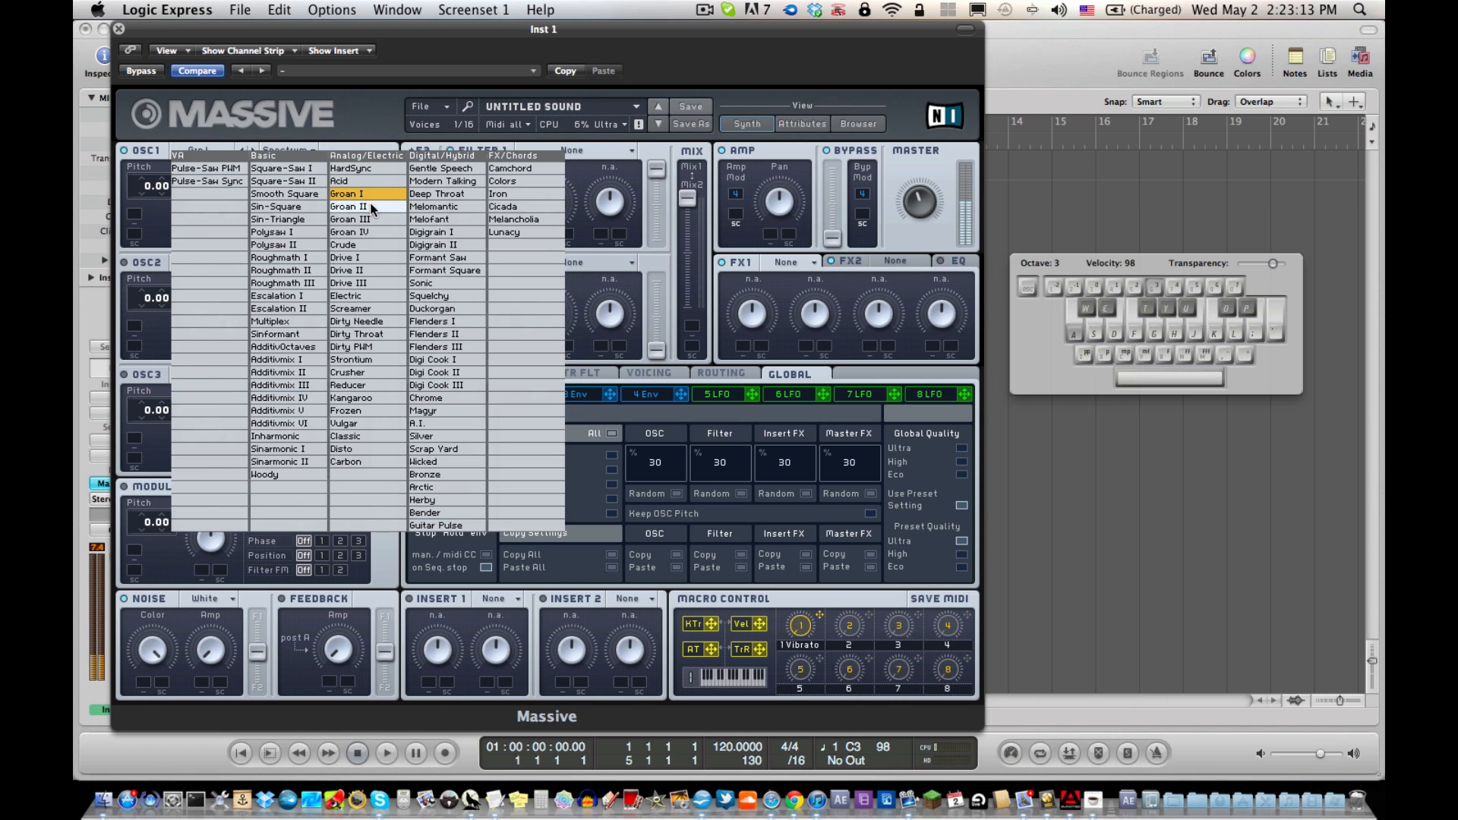
click(372, 207)
Set oscillator 1 to the Kangaroo wavetable and audition it with repeated notes.
click(195, 153)
key(a)
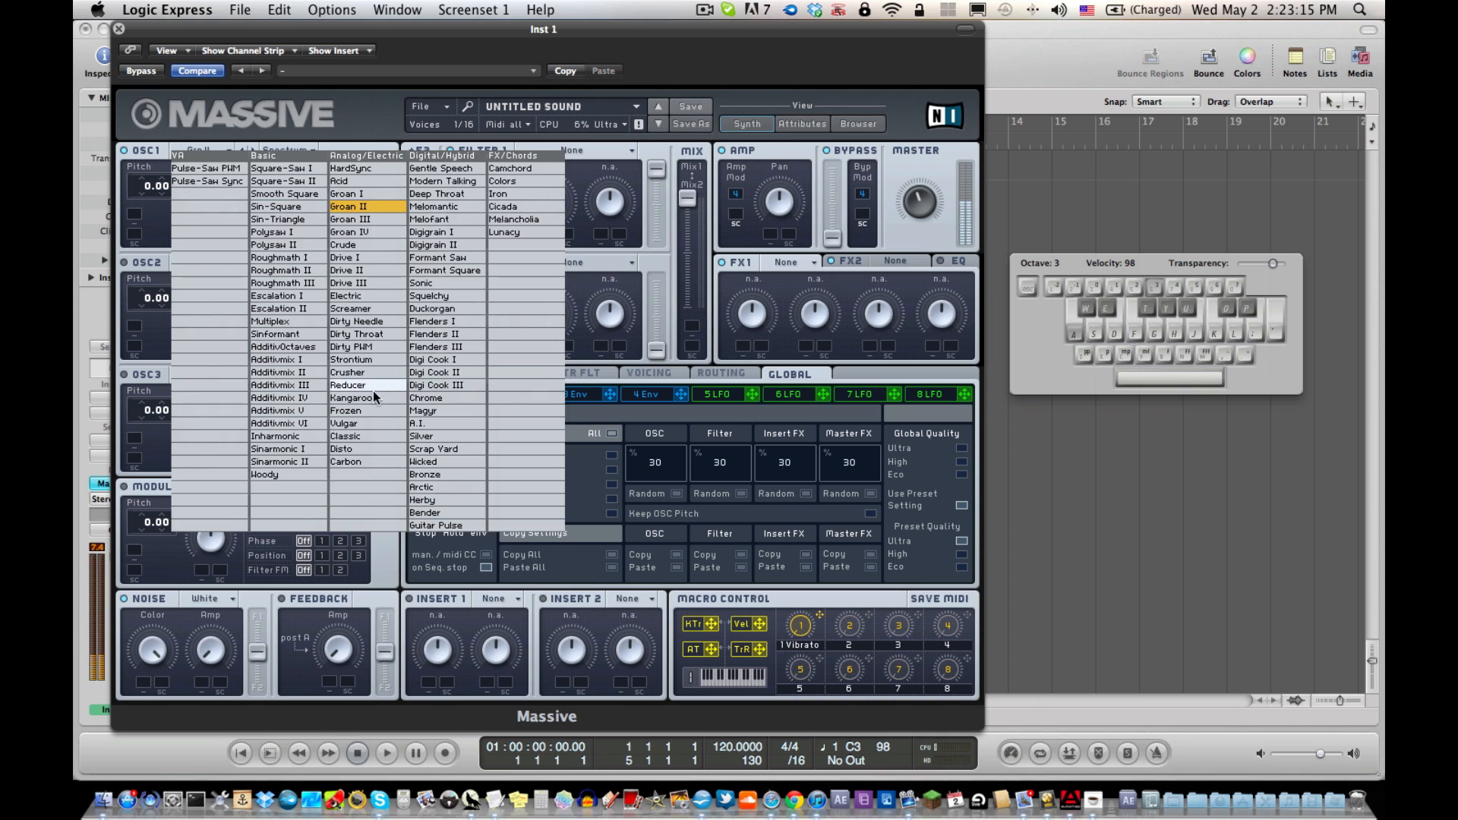
click(372, 396)
key(a)
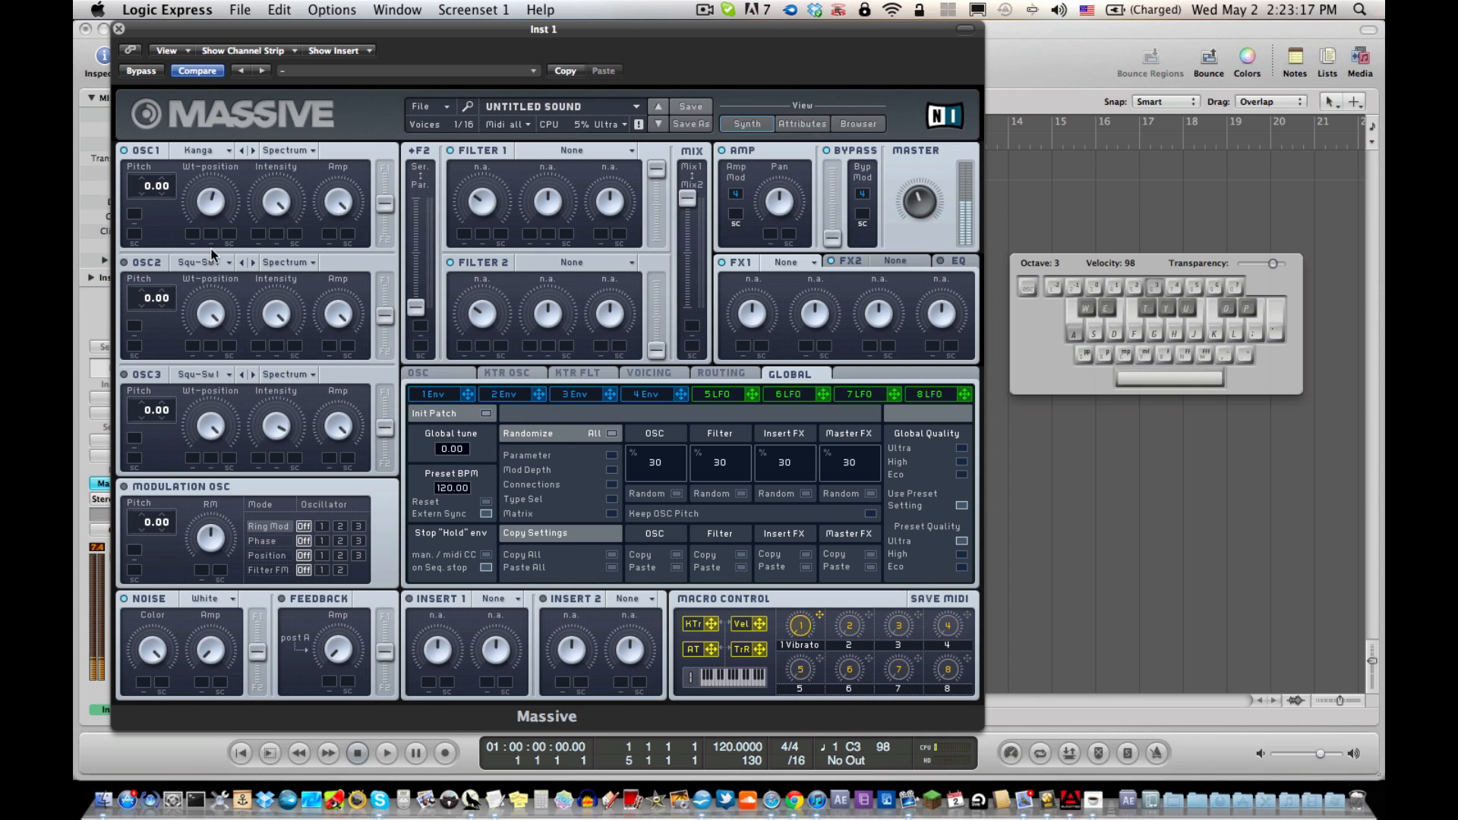
key(a)
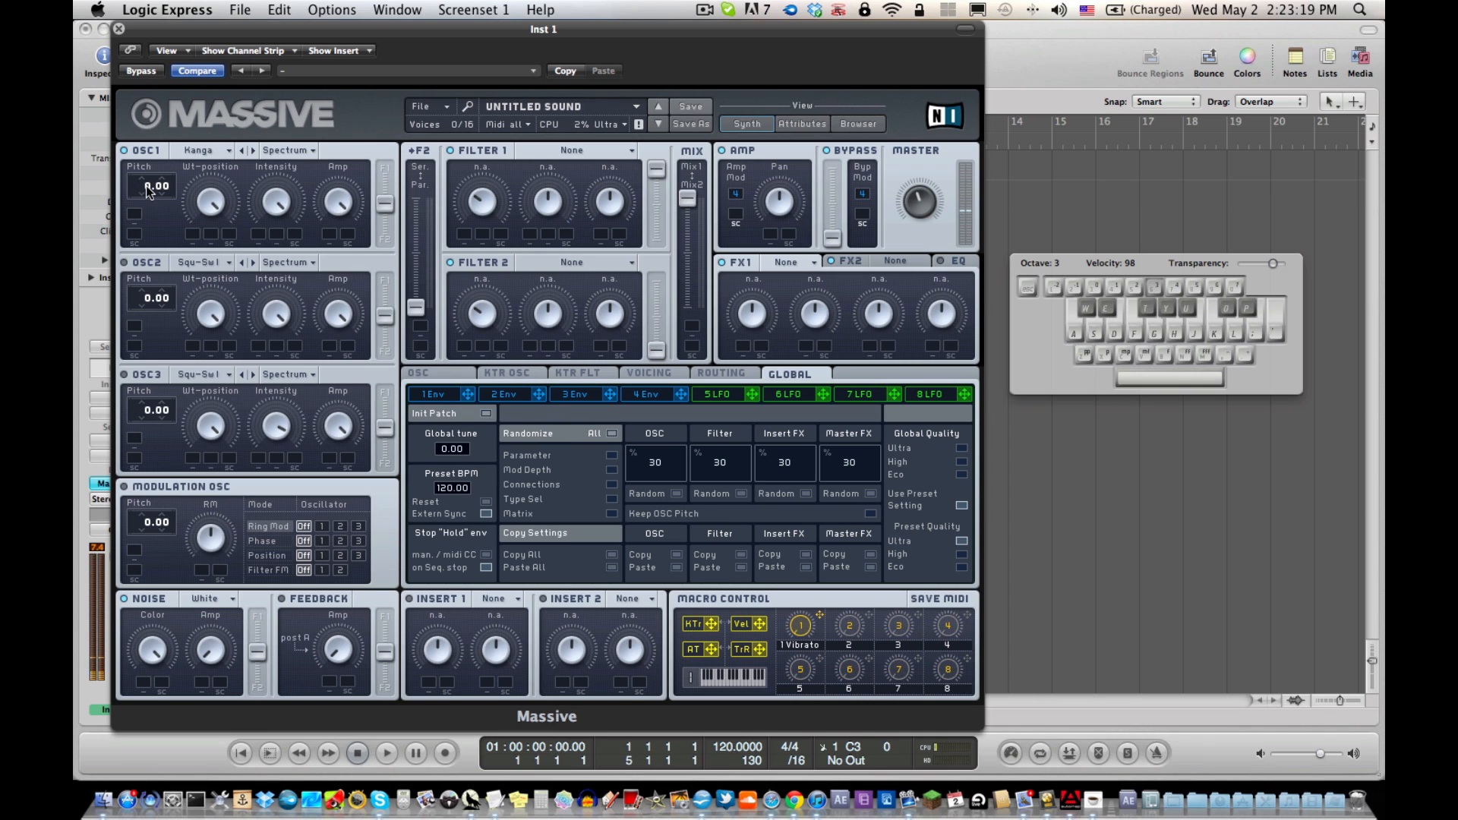
key(a)
Set oscillator 1's pitch to -24.00 and audition the sound across the keyboard.
drag(146, 185, 149, 208)
key(a)
scroll(148, 205, down, 1)
scroll(148, 208, down, 1)
key(a)
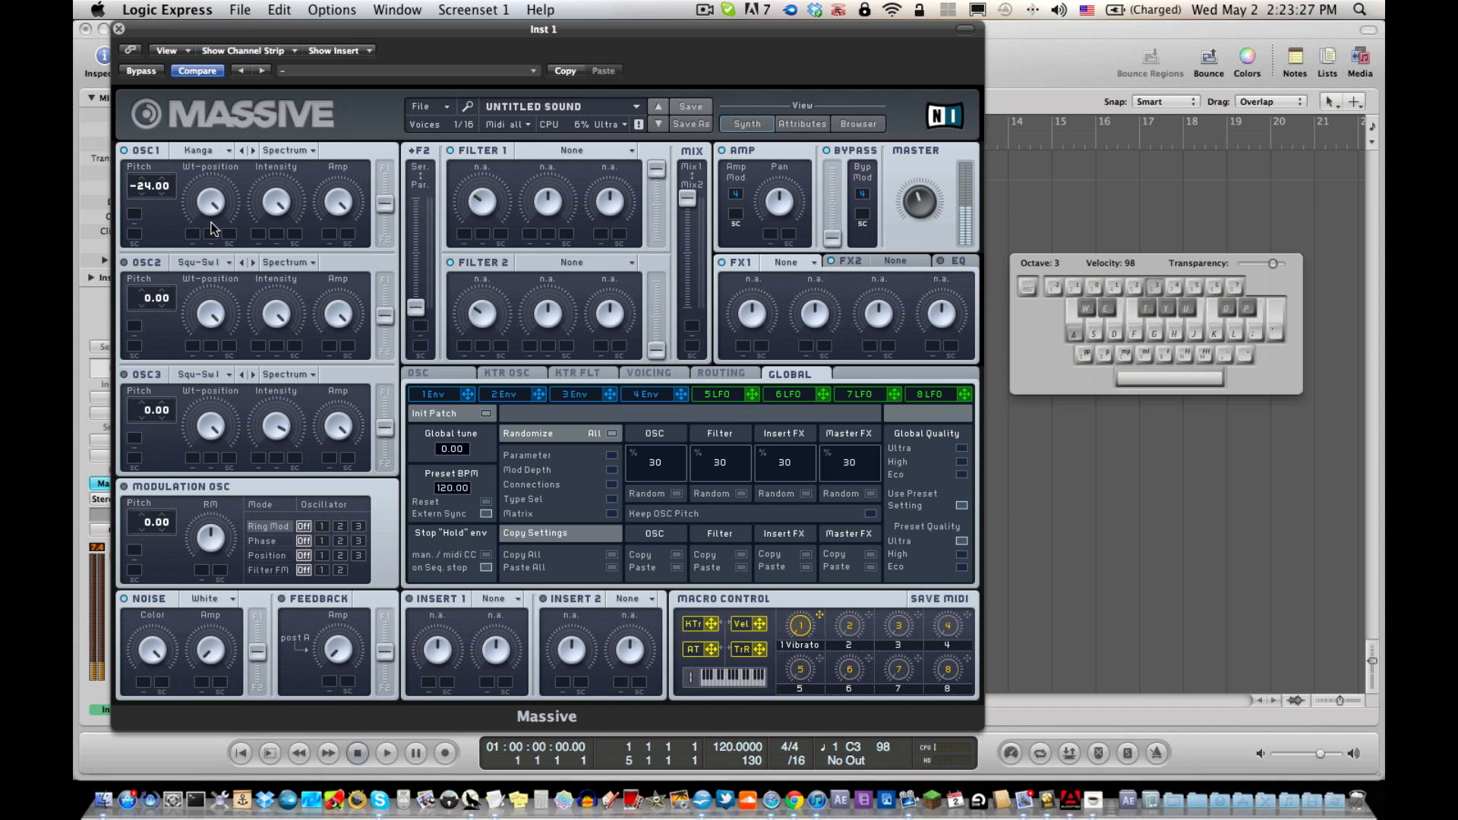
key(e)
key(g)
key(k)
key(p)
key(a)
Turn oscillator 1's Wt-position down slightly and check the sound with repeated notes.
drag(213, 207, 215, 229)
drag(211, 208, 210, 234)
key(a)
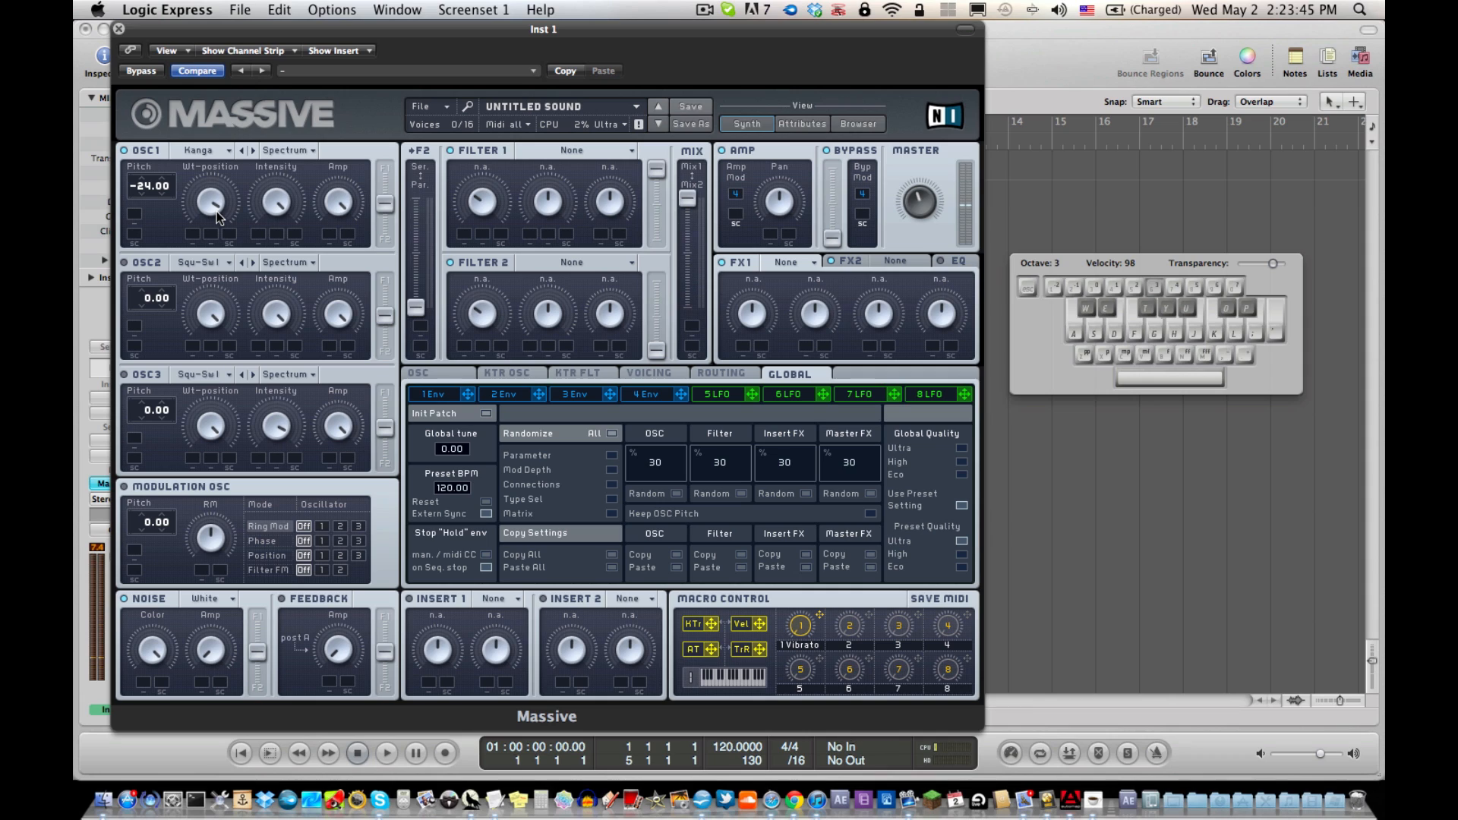
key(a)
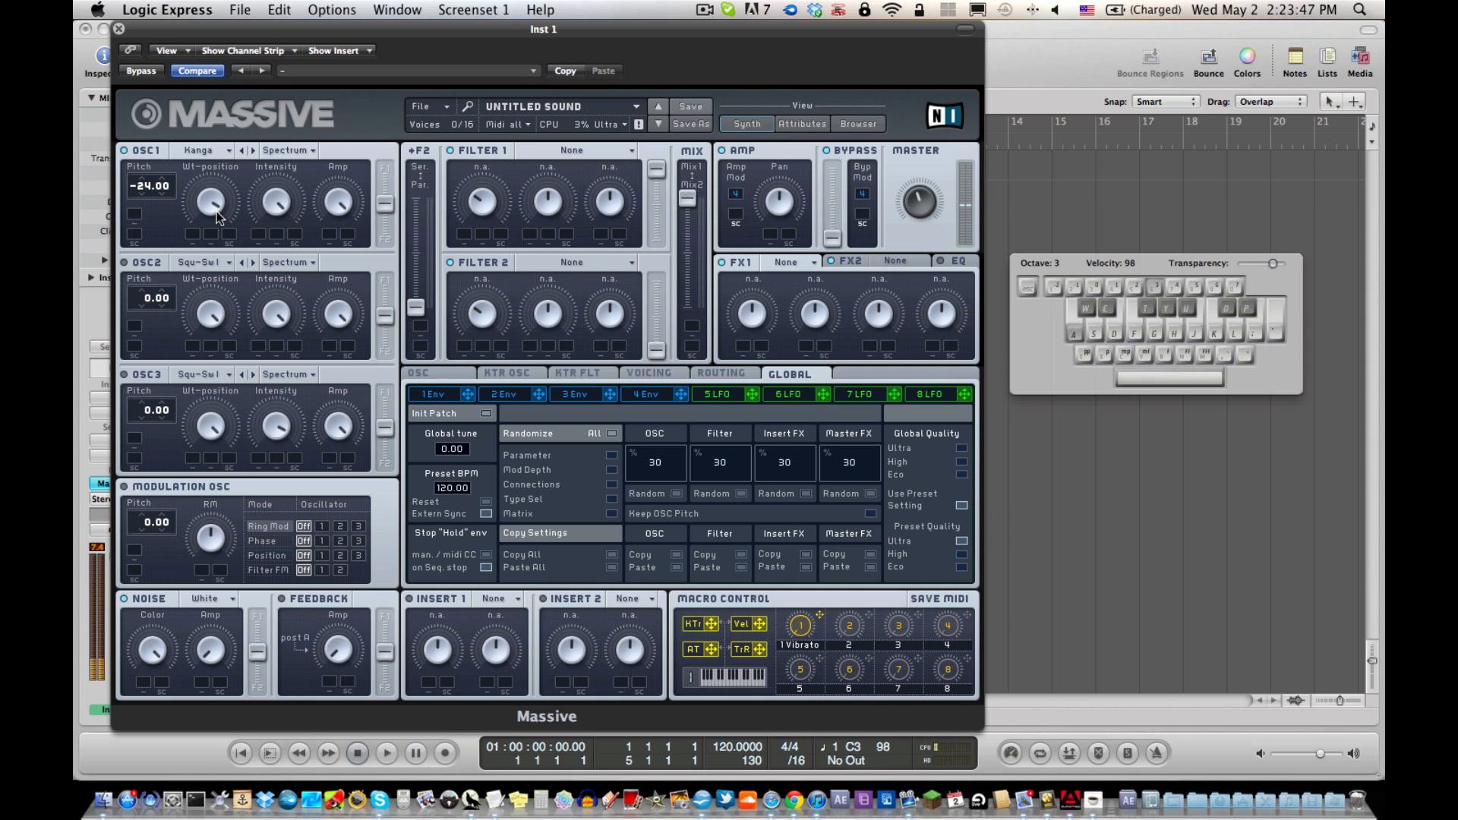
key(a)
key(a)
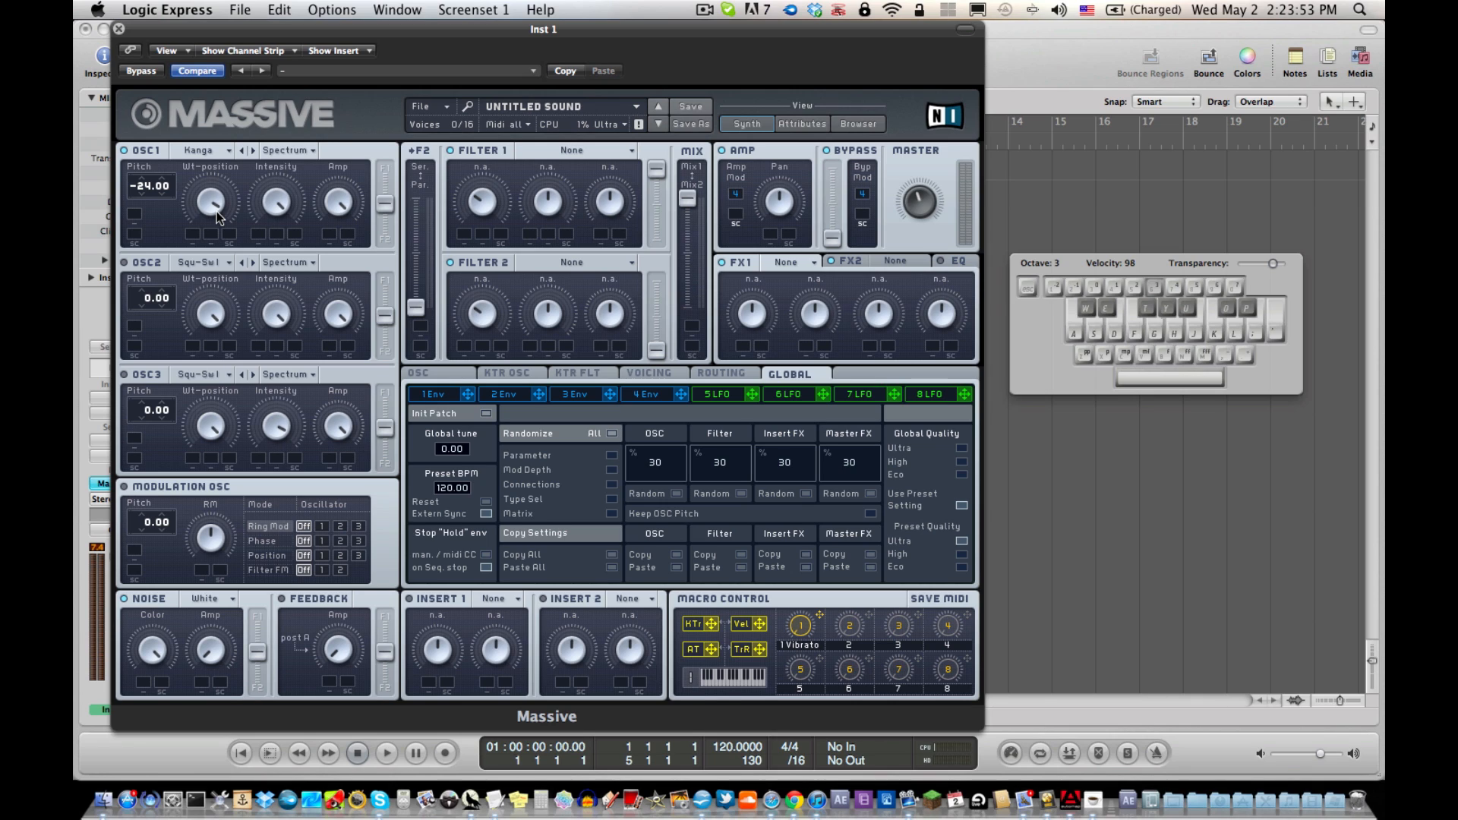
key(a)
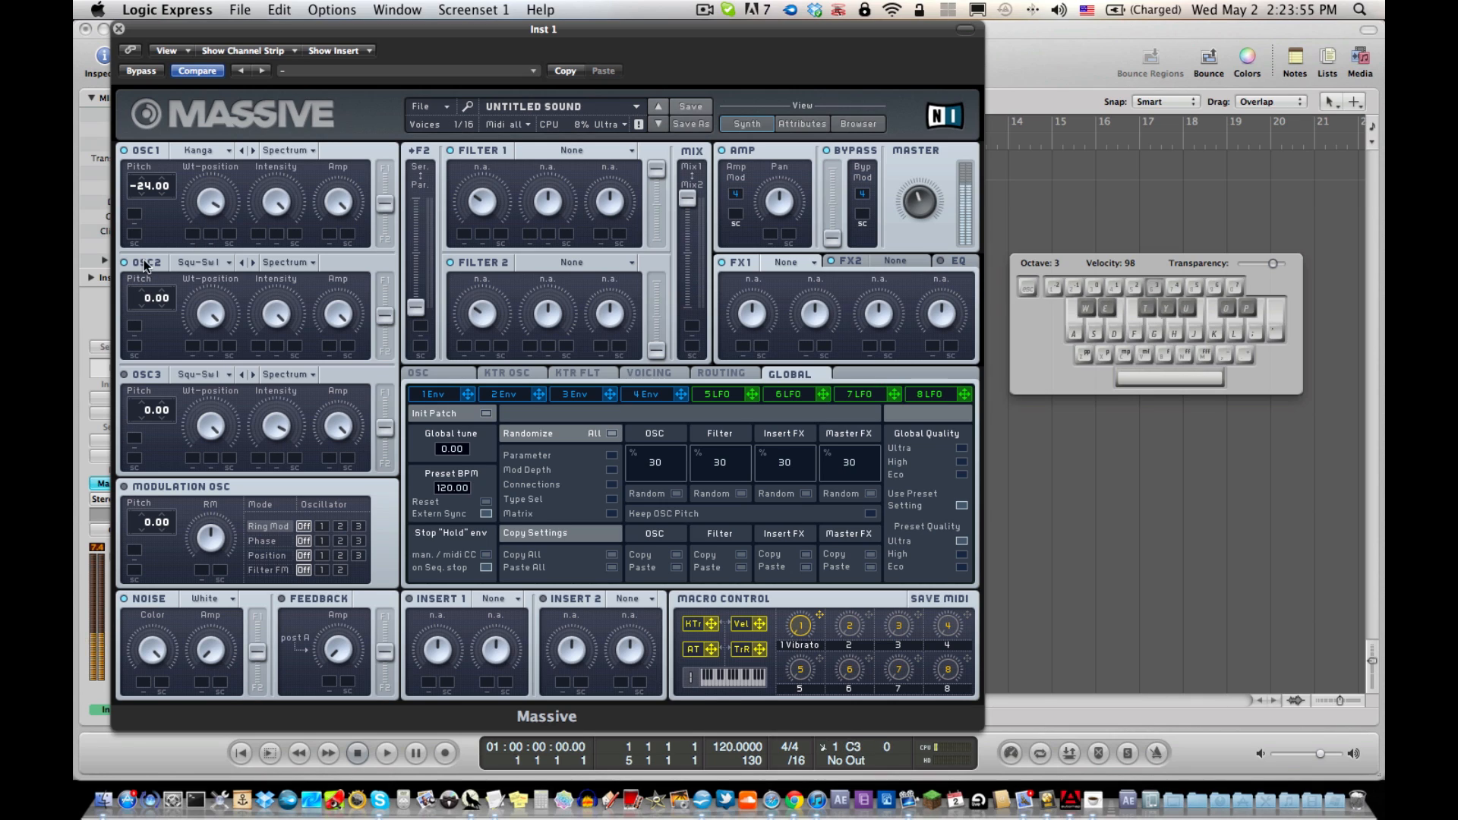
Set oscillator 2 to the Modern Talking wavetable, auditioning notes before and after the change.
key(a)
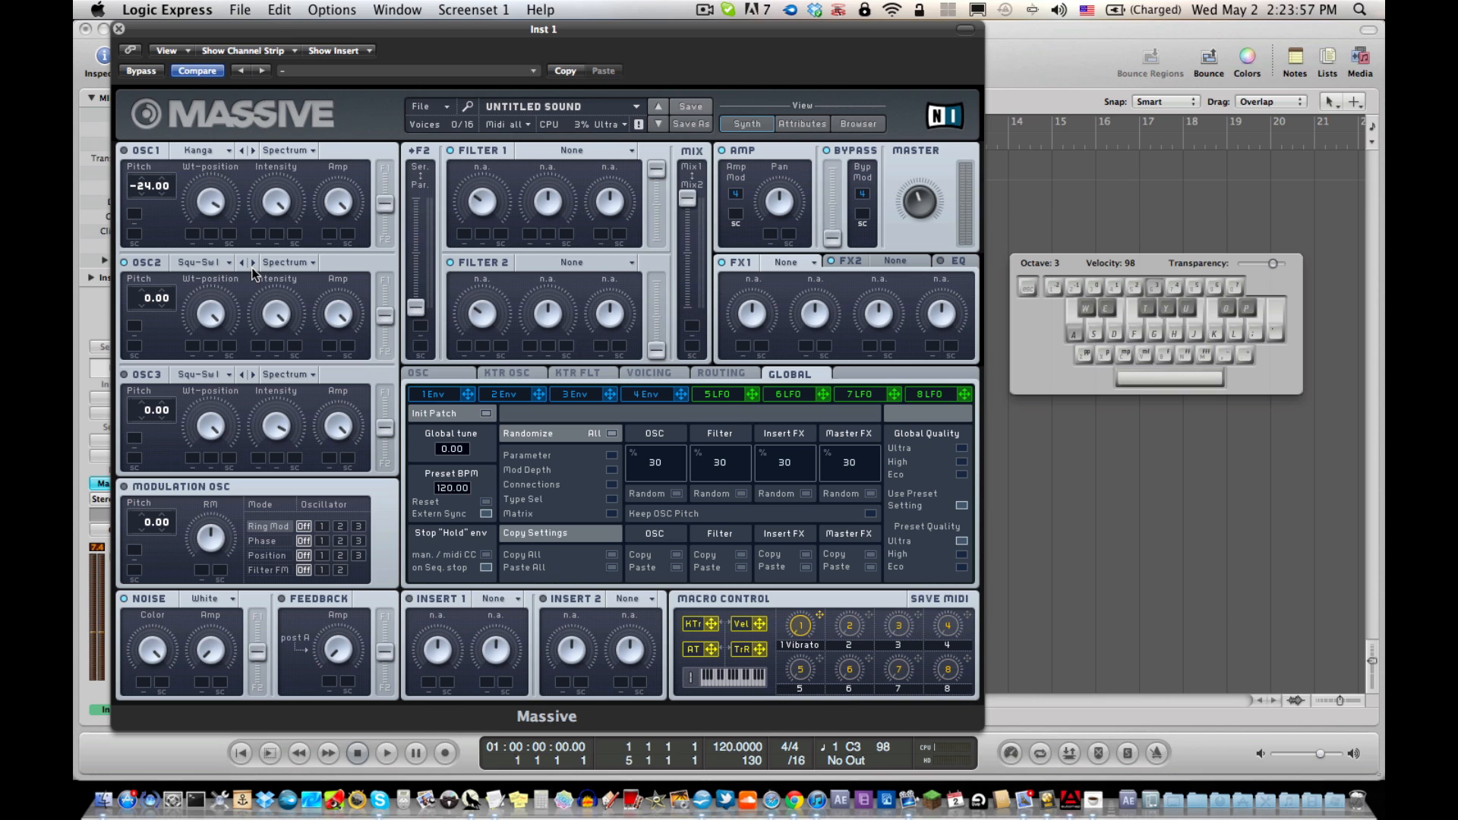
key(a)
key(e)
key(g)
key(a)
click(209, 264)
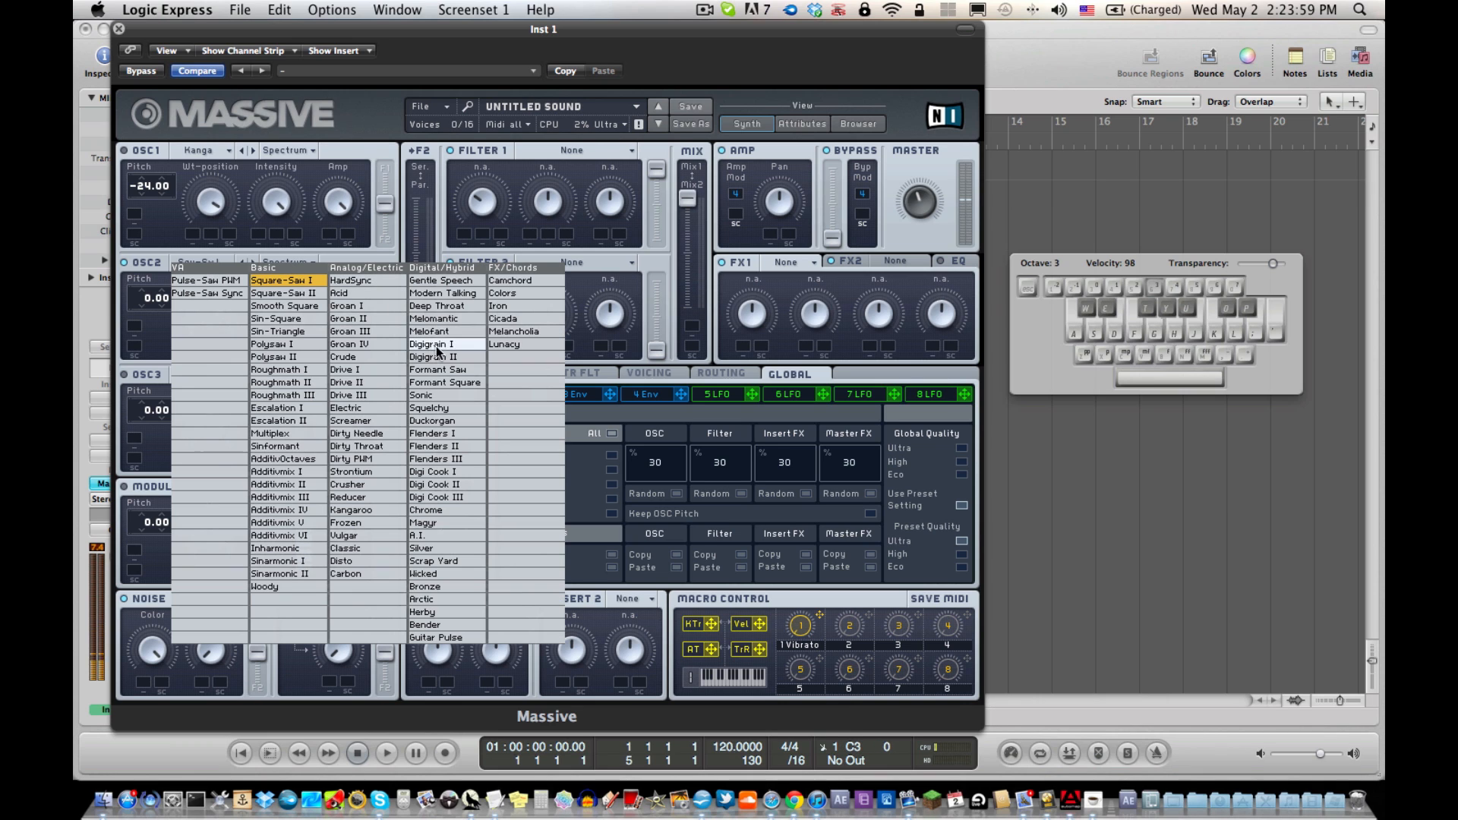
click(456, 294)
key(a)
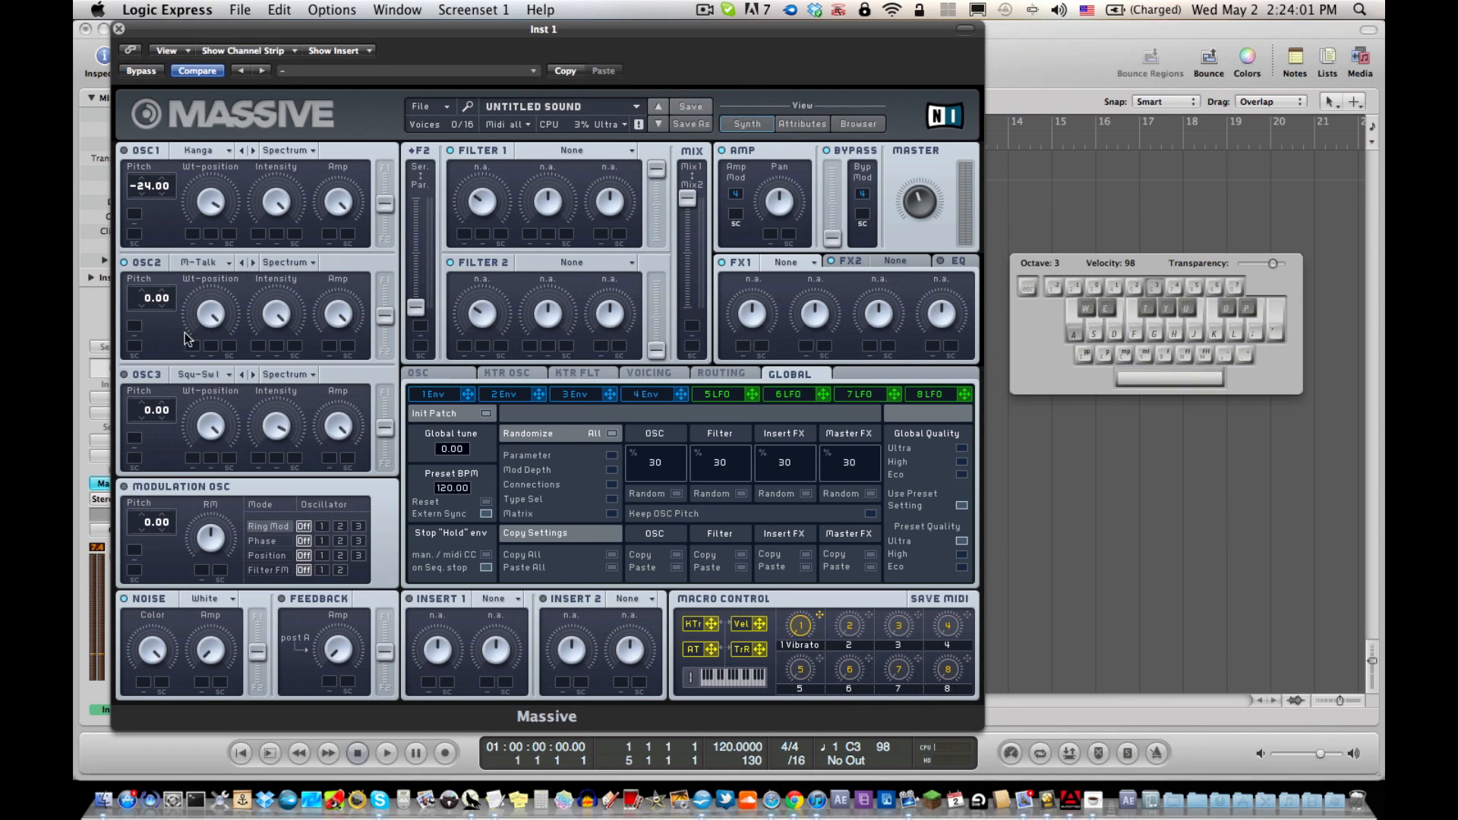
key(a)
Set oscillator 2's pitch to -12.00 and adjust its Wt-position while playing repeated notes.
drag(150, 300, 148, 339)
key(a)
drag(149, 284, 158, 274)
key(a)
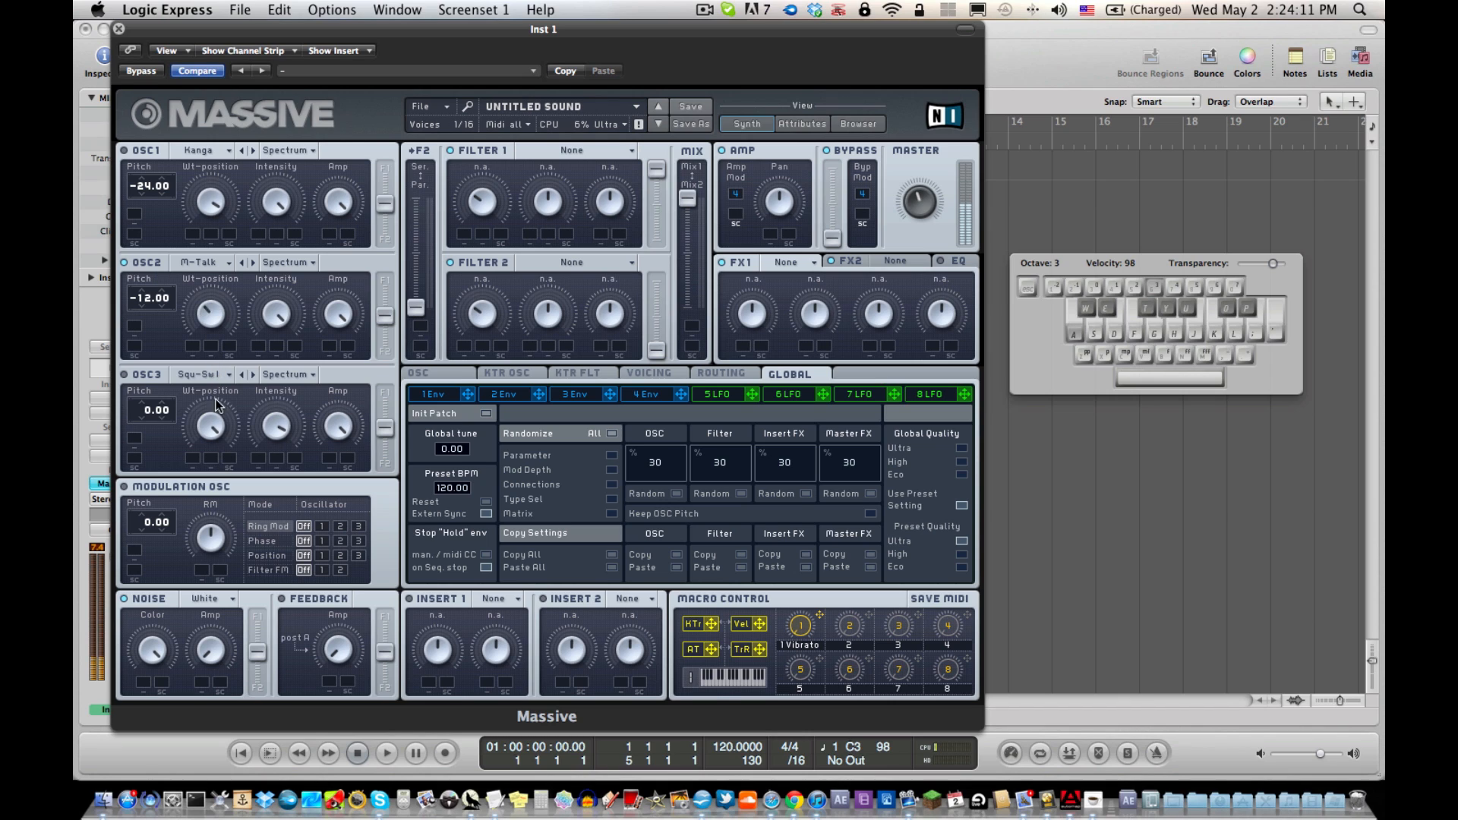
drag(215, 325, 214, 356)
Switch oscillator 1 back on and audition it together with oscillator 2 using a chord.
click(123, 151)
key(a)
key(e)
key(g)
key(k)
key(p)
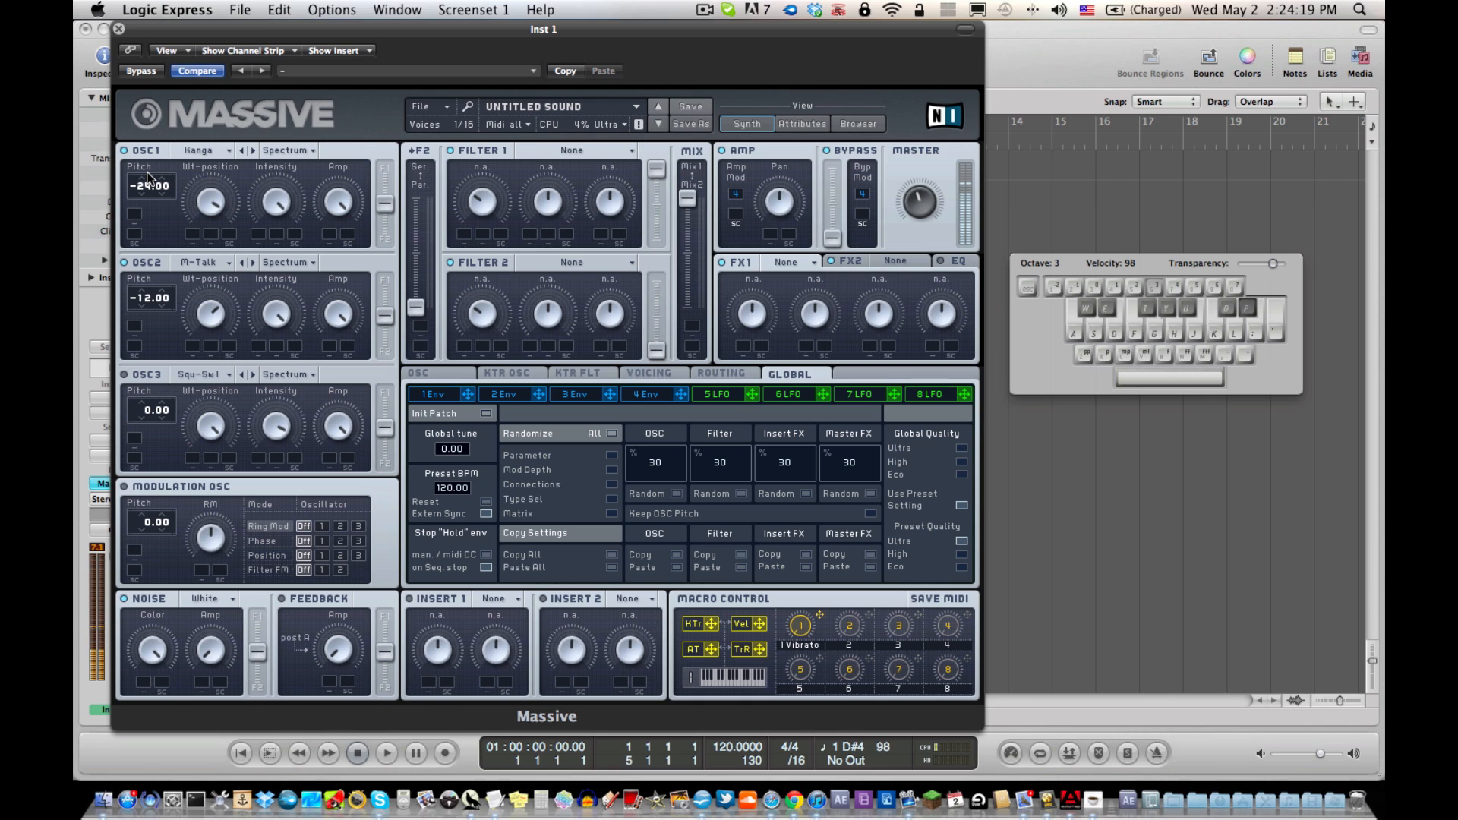
Audition oscillators 1 and 2 together with more chords and dismiss the keyboard battery alert.
key(a)
key(e)
key(g)
key(k)
key(p)
key(a)
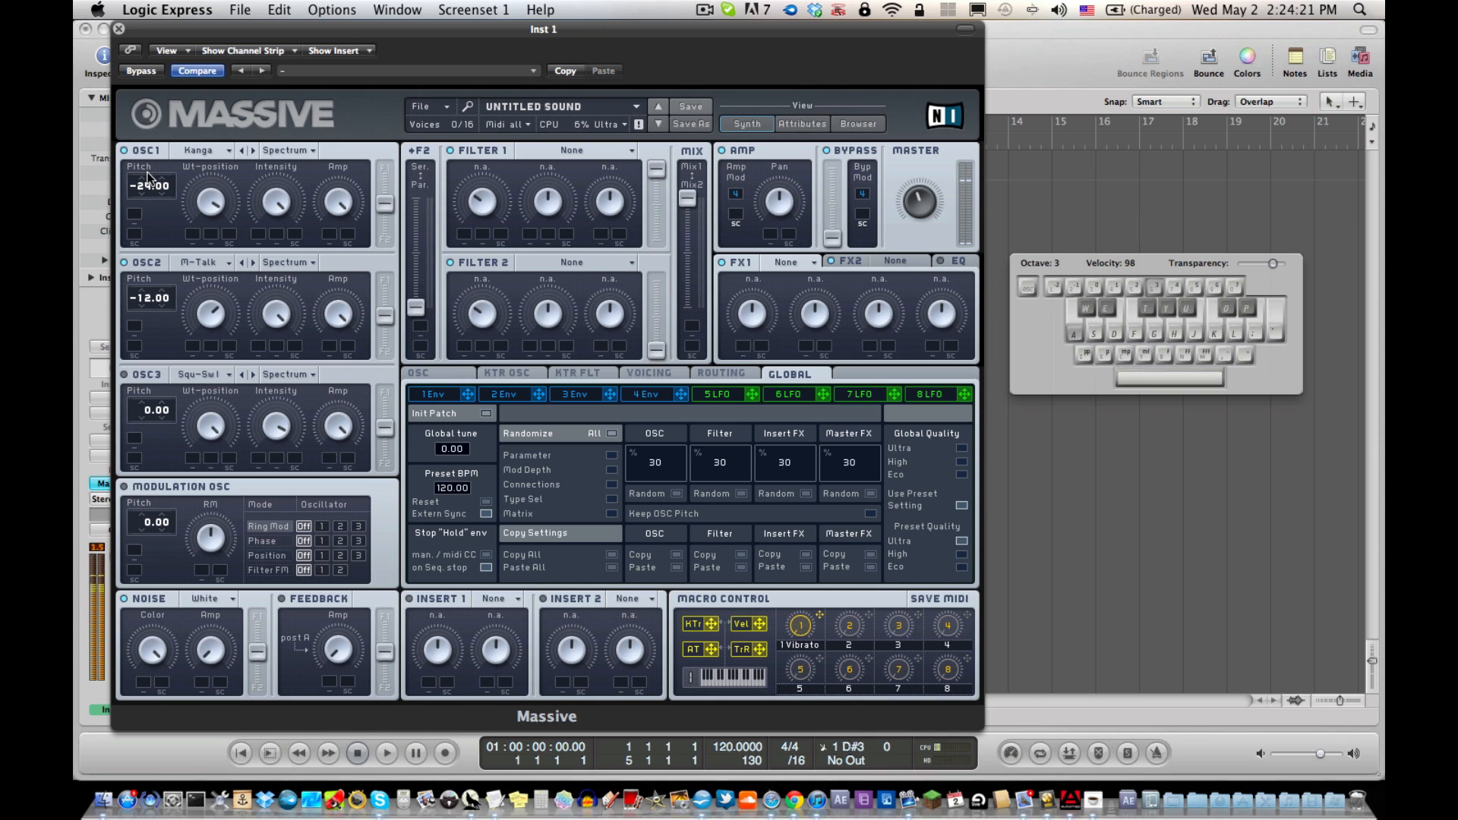
key(e)
key(g)
key(a)
key(e)
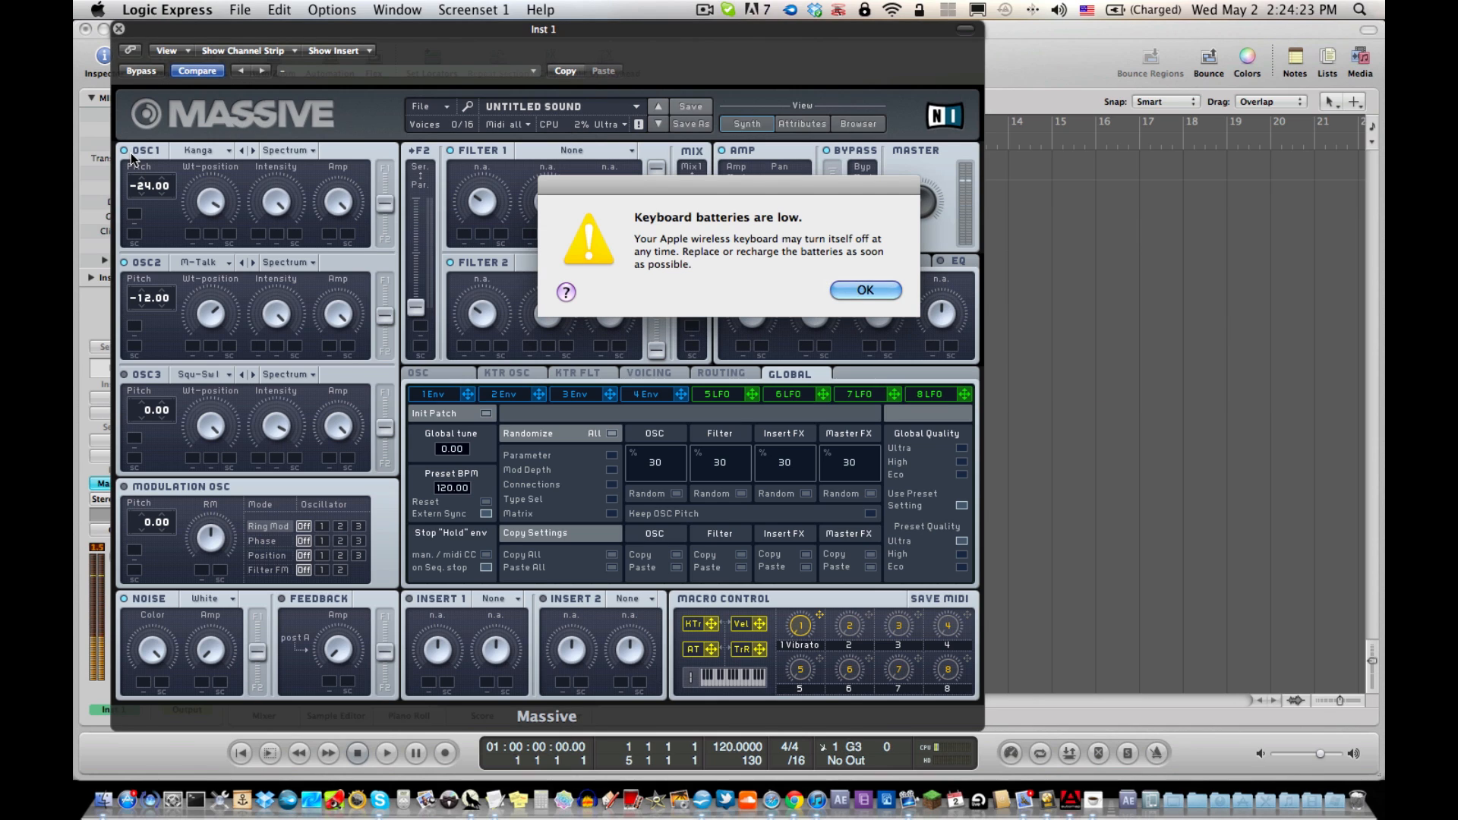
click(863, 290)
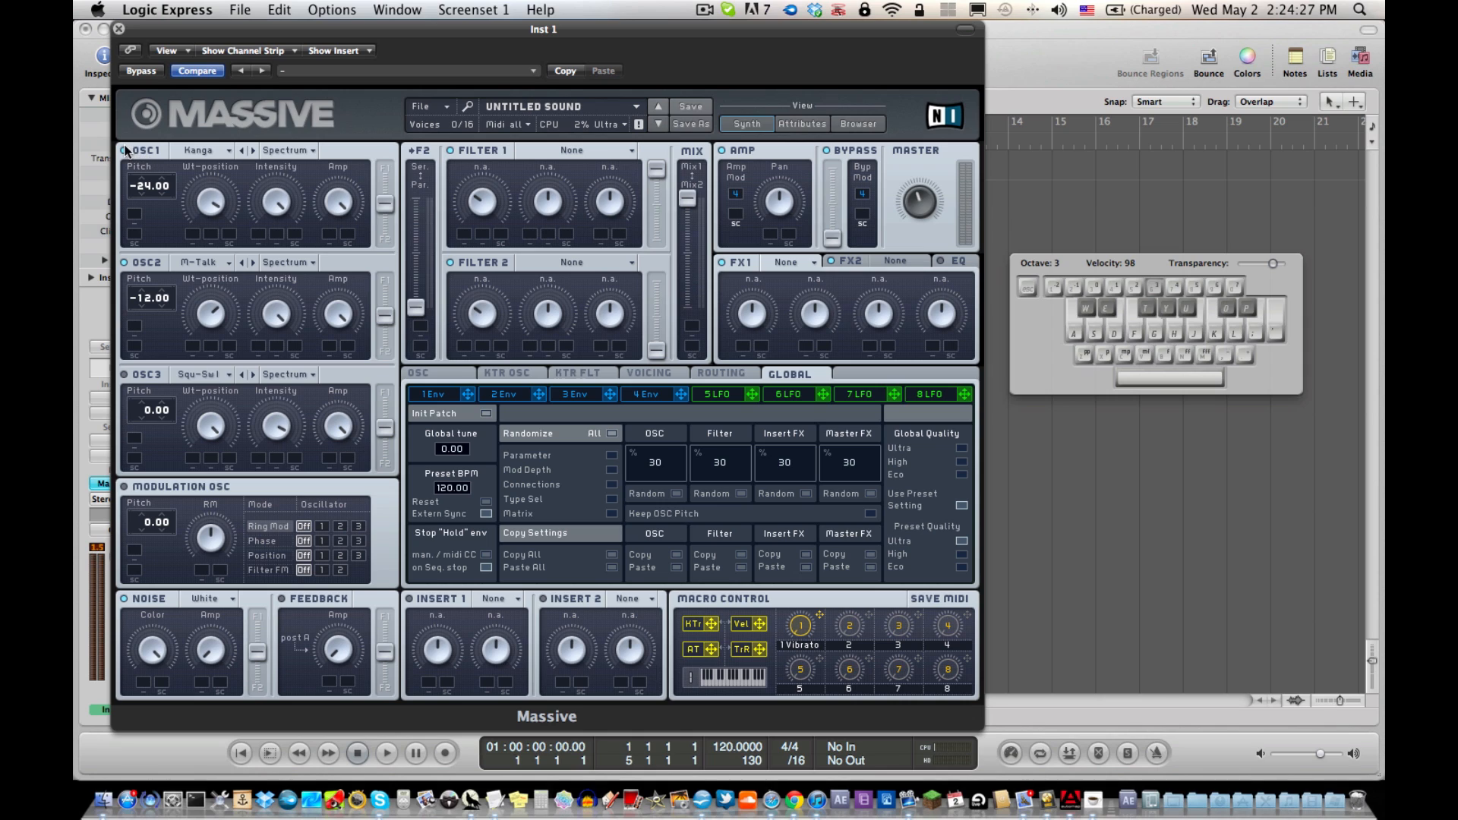
Enable oscillator 3, switch off oscillators 1 and 2, and audition it with repeated notes.
key(a)
key(e)
key(a)
click(124, 375)
click(125, 150)
key(a)
key(a)
key(a)
Set oscillator 3 to the Digigrain II wavetable and its pitch to -24.00, checking with repeated notes.
click(208, 376)
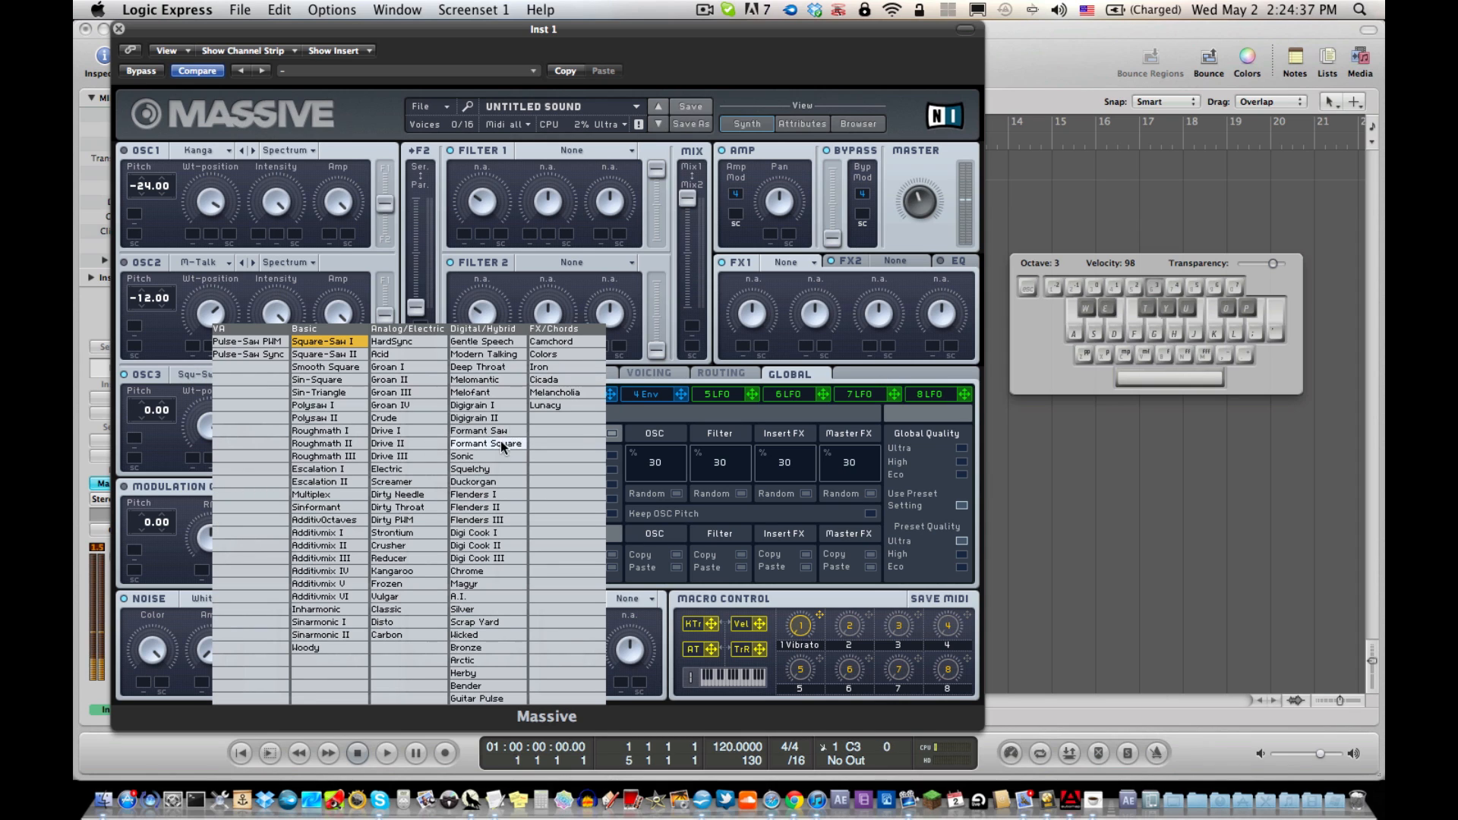
key(a)
click(487, 418)
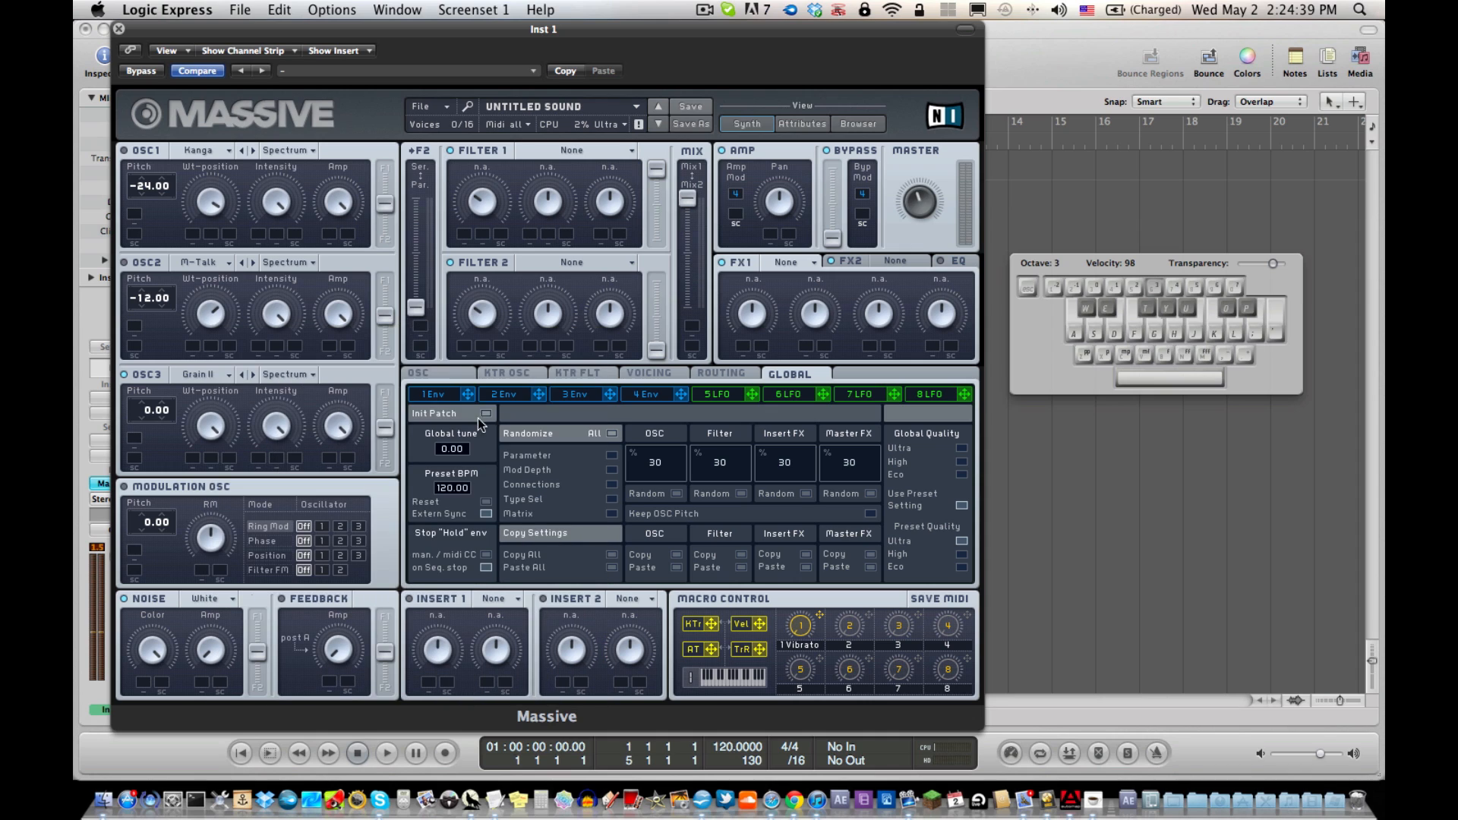
drag(153, 416, 149, 452)
key(a)
key(a)
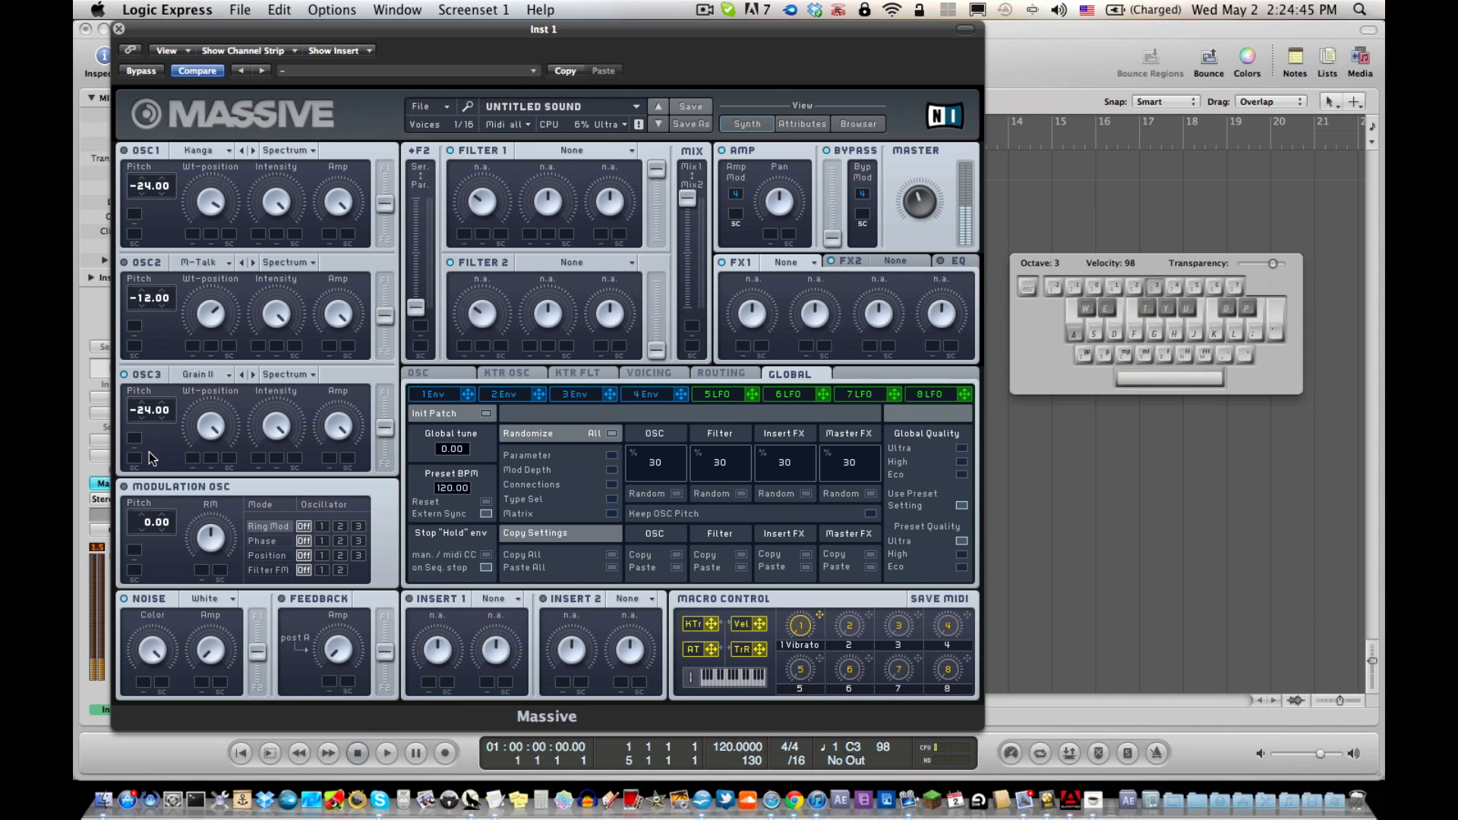
Audition oscillator 3 on several notes and switch oscillator 1 back on.
key(e)
key(g)
key(e)
key(a)
key(a)
key(a)
key(a)
key(a)
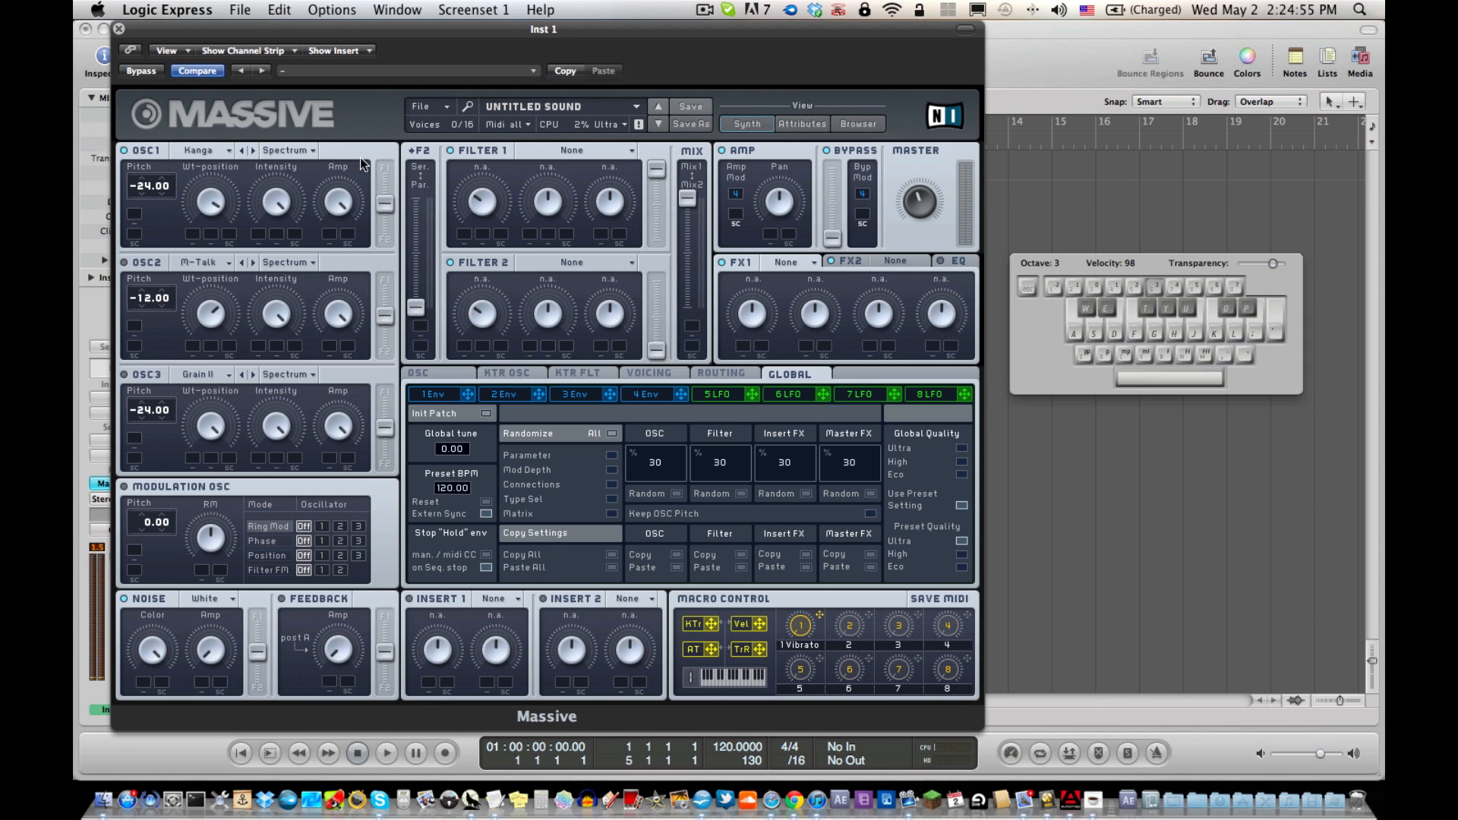
Sweep oscillator 1's Intensity up and down in Spectrum mode while playing notes.
key(a)
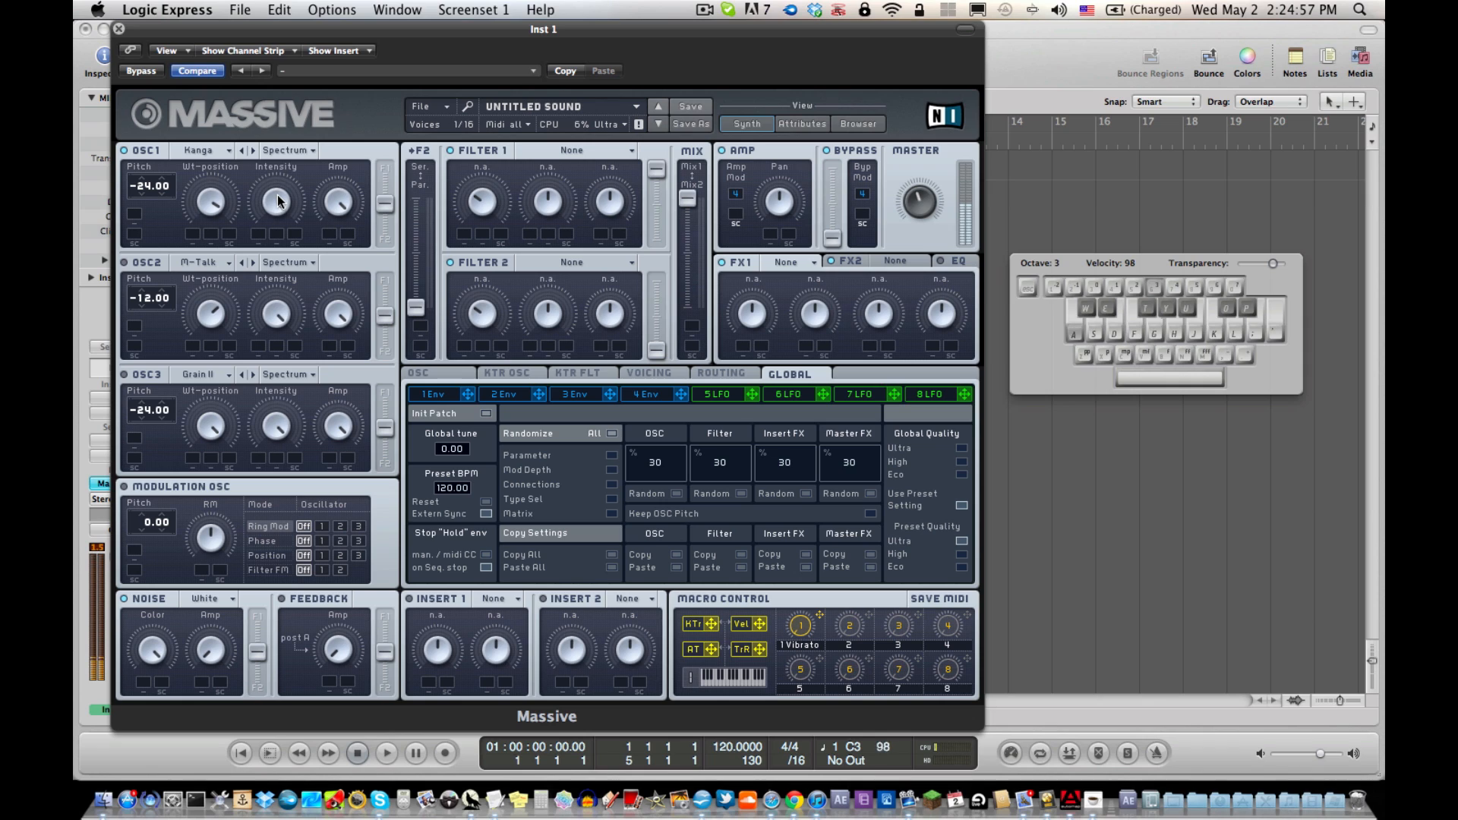
key(a)
drag(273, 284, 299, 199)
key(e)
drag(299, 260, 297, 427)
key(a)
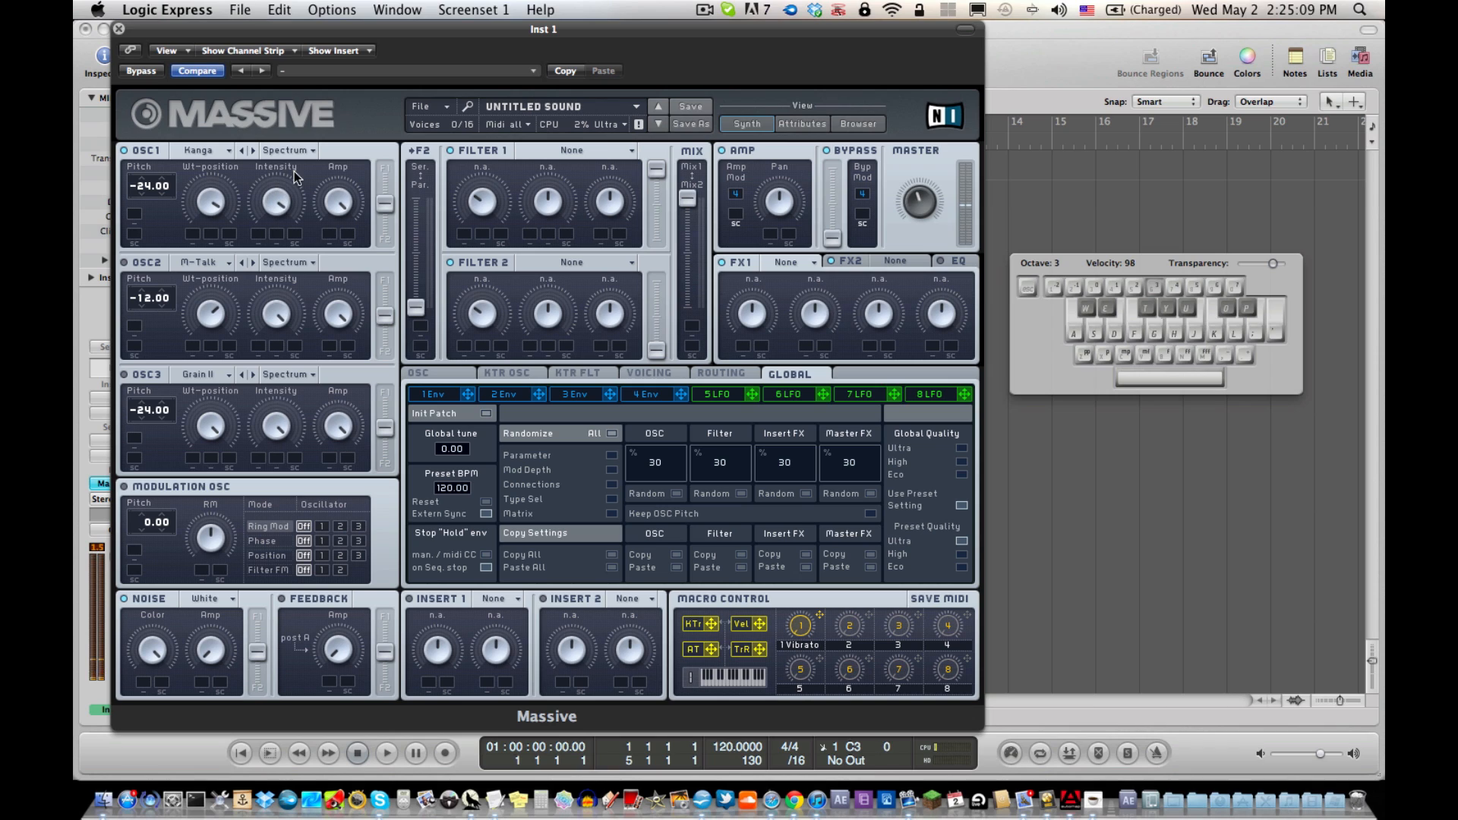
Play several notes while lowering oscillator 1's Intensity in Spectrum mode.
key(a)
key(e)
key(g)
key(a)
key(a)
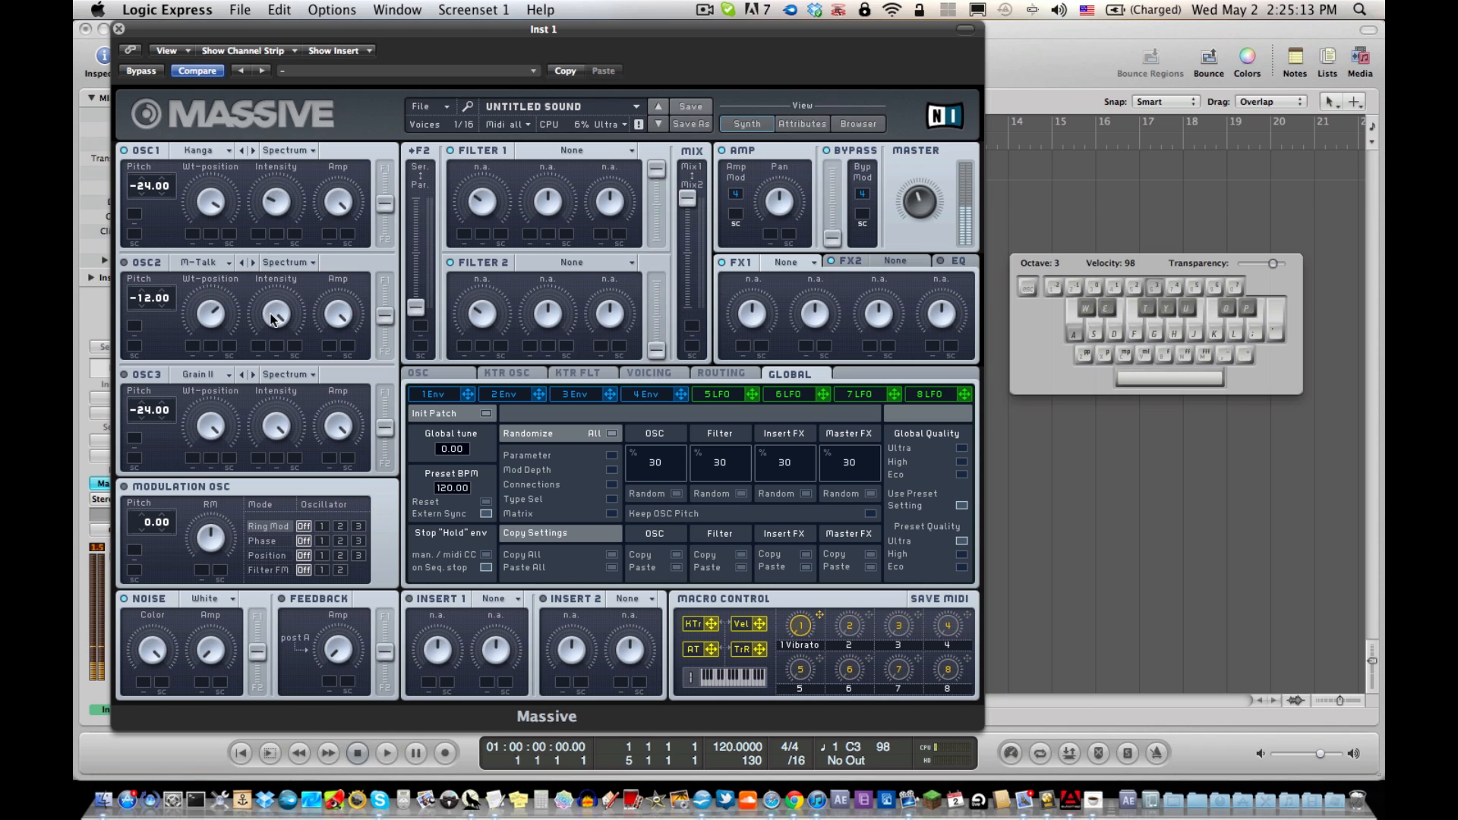
key(a)
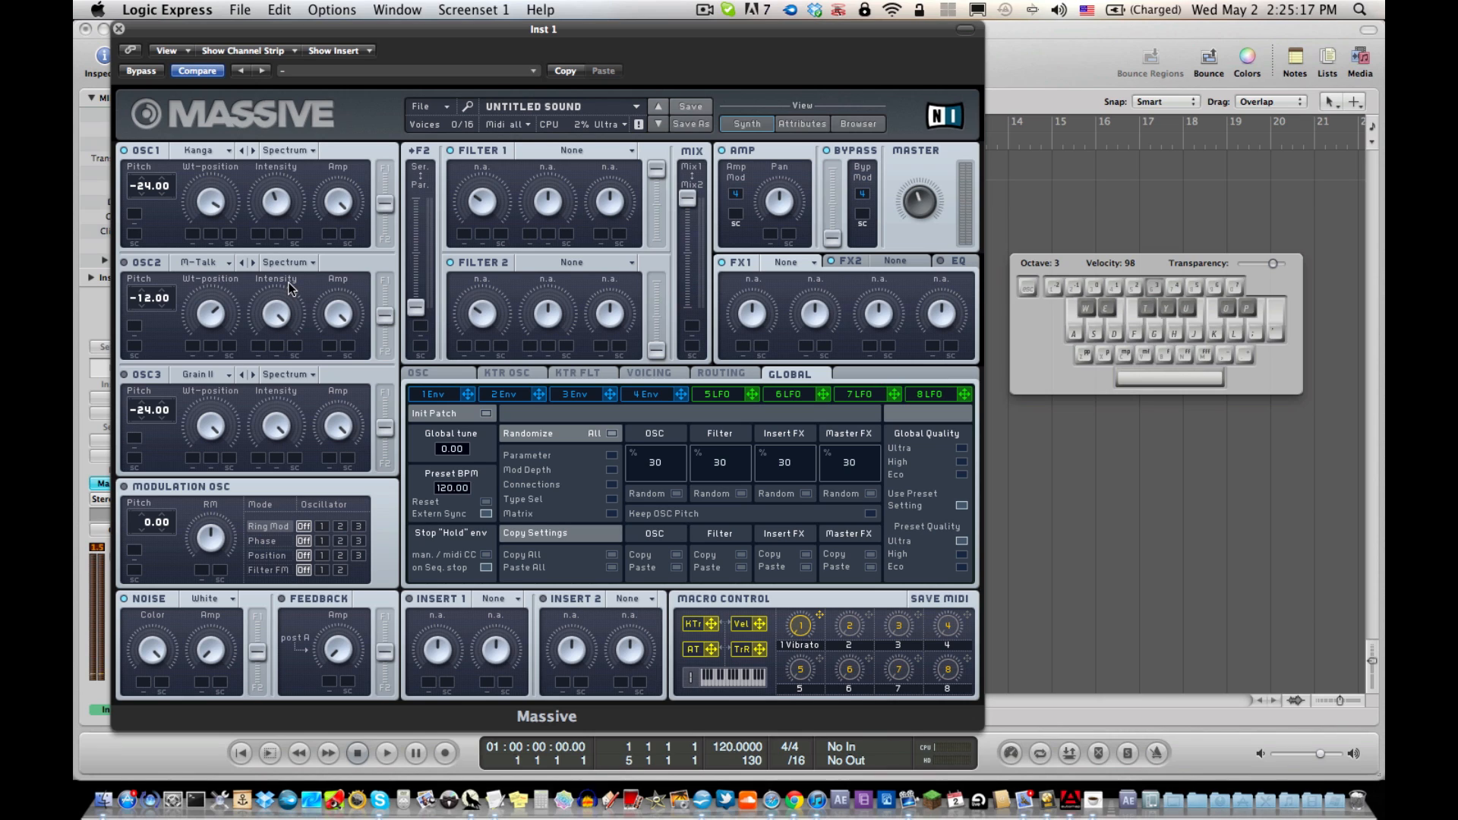
Try the Bend + mode on oscillator 1 and sweep its Intensity while playing notes.
click(293, 152)
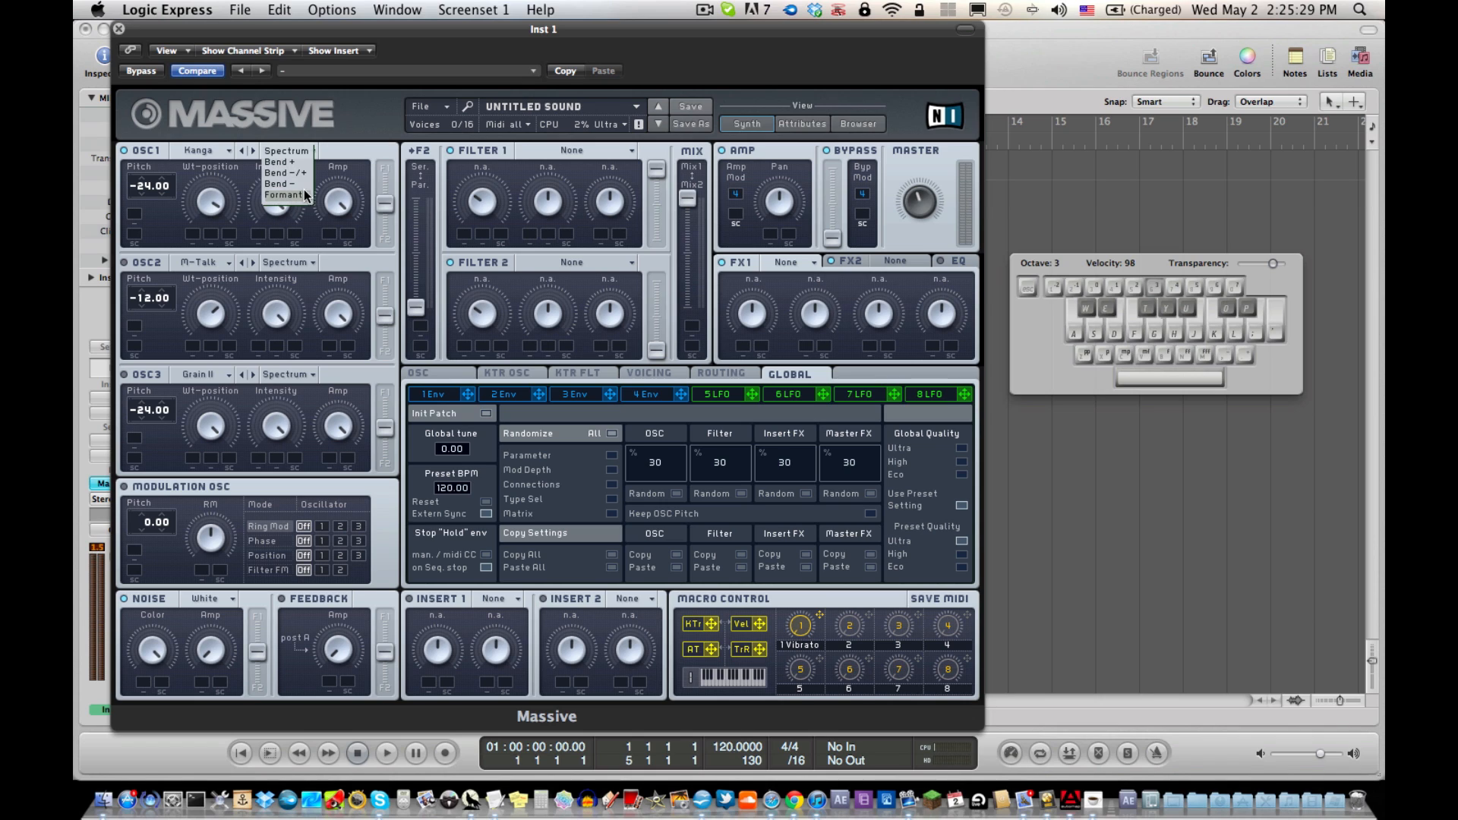
click(292, 162)
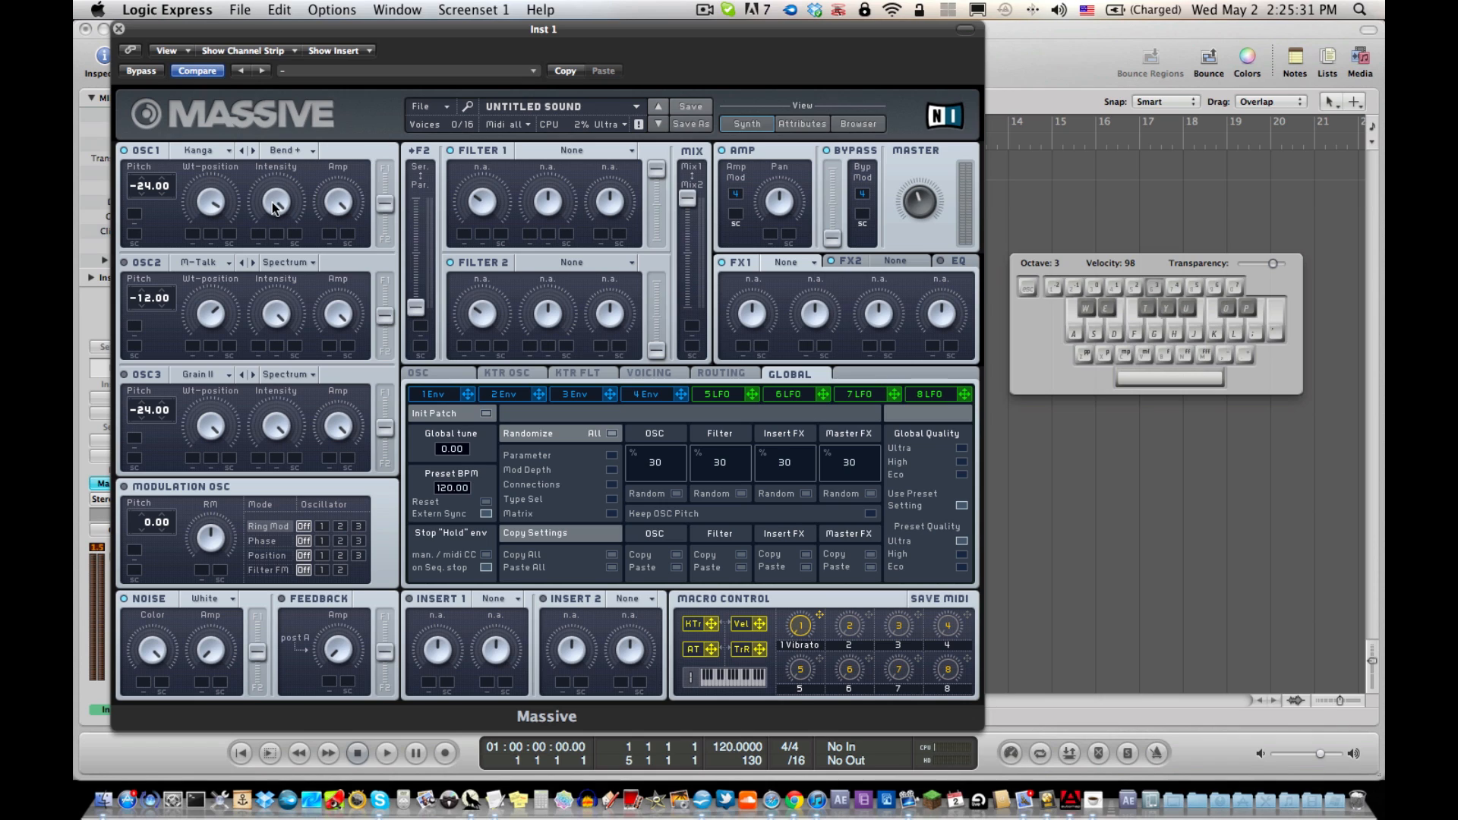
key(a)
key(a)
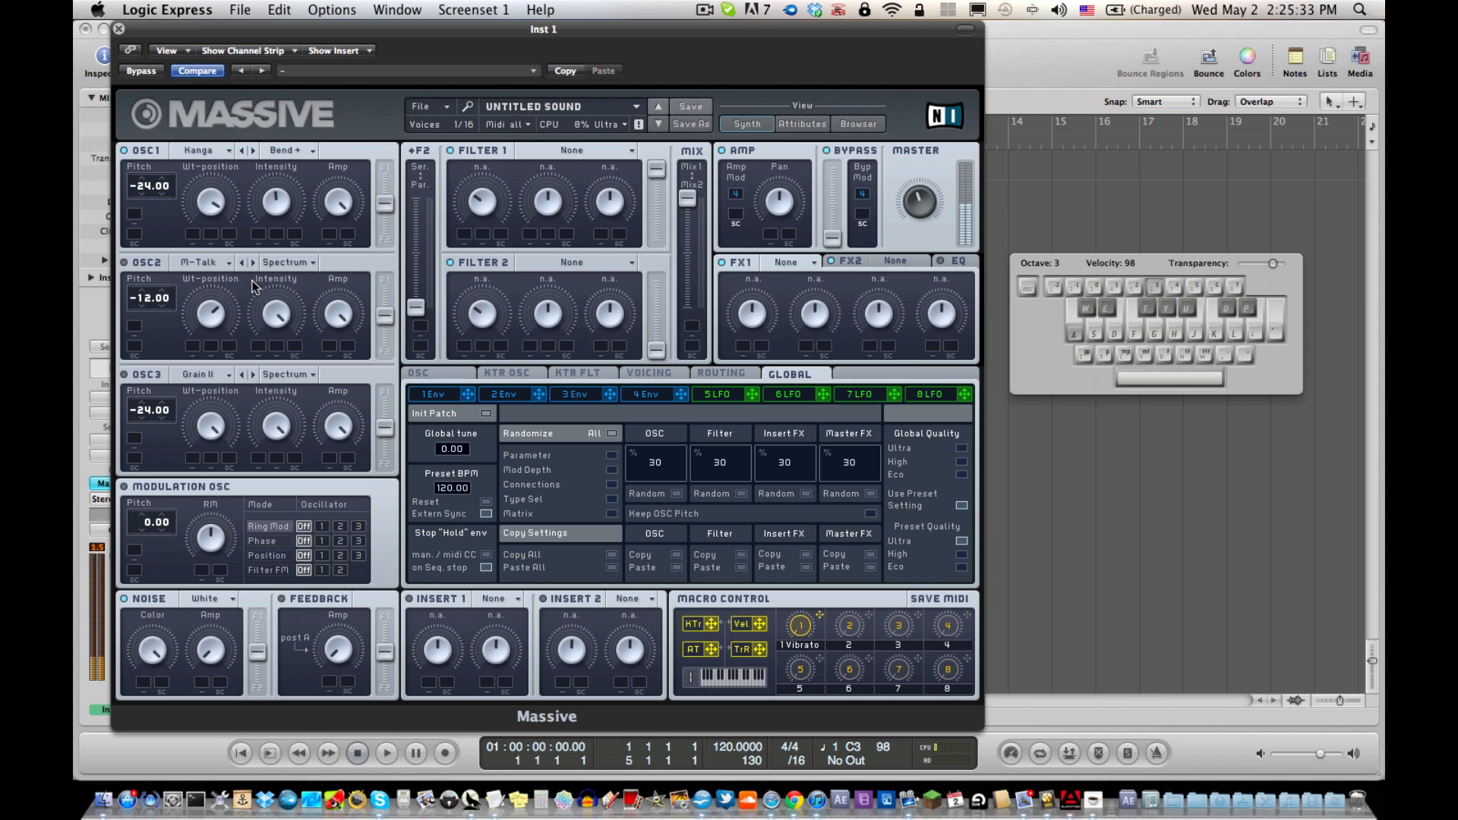
drag(255, 207, 258, 191)
drag(255, 273, 283, 205)
key(e)
key(g)
Try the Bend - mode on oscillator 1 and turn its Intensity down.
click(292, 152)
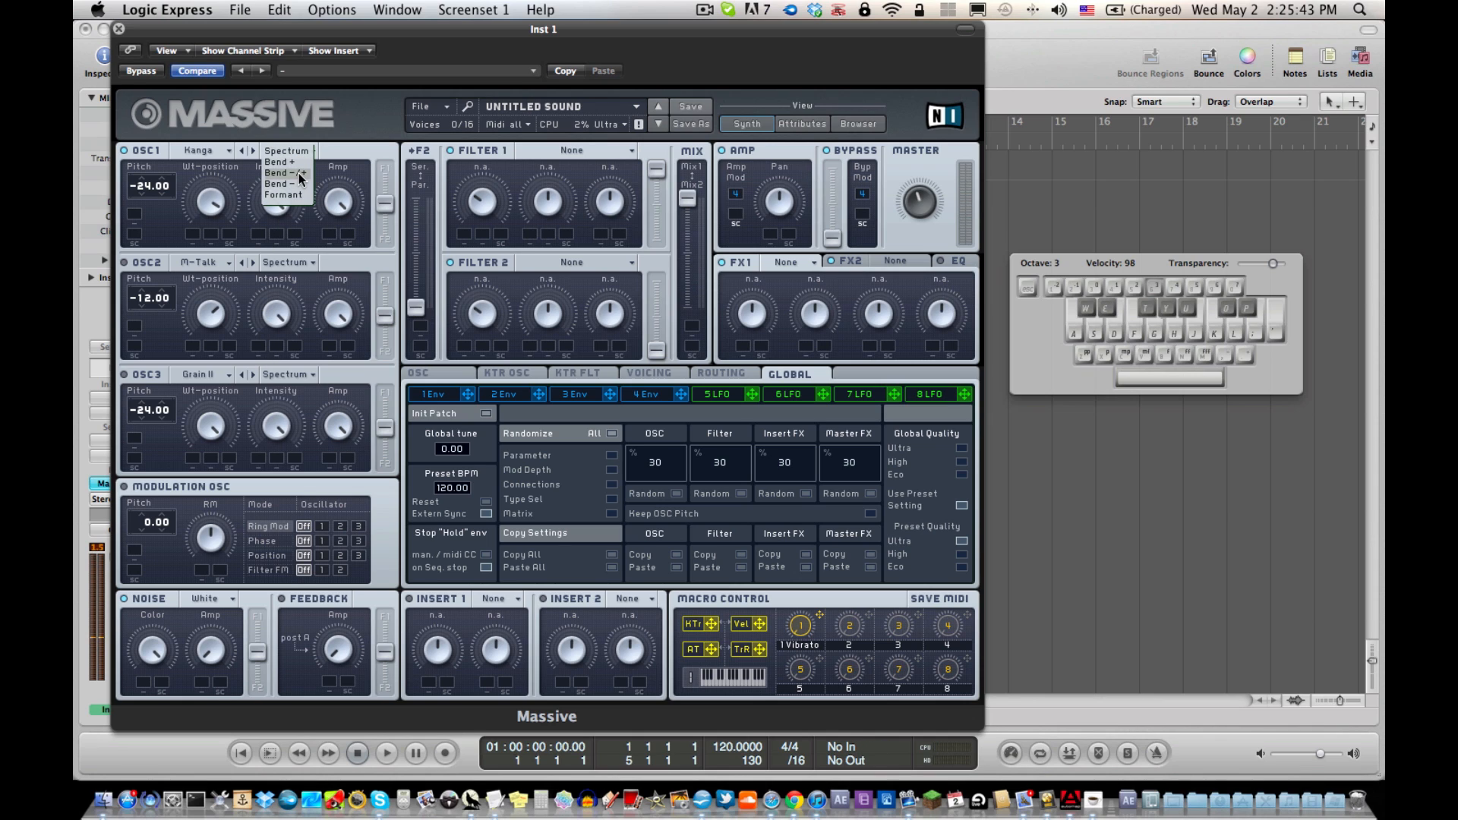
click(291, 182)
key(a)
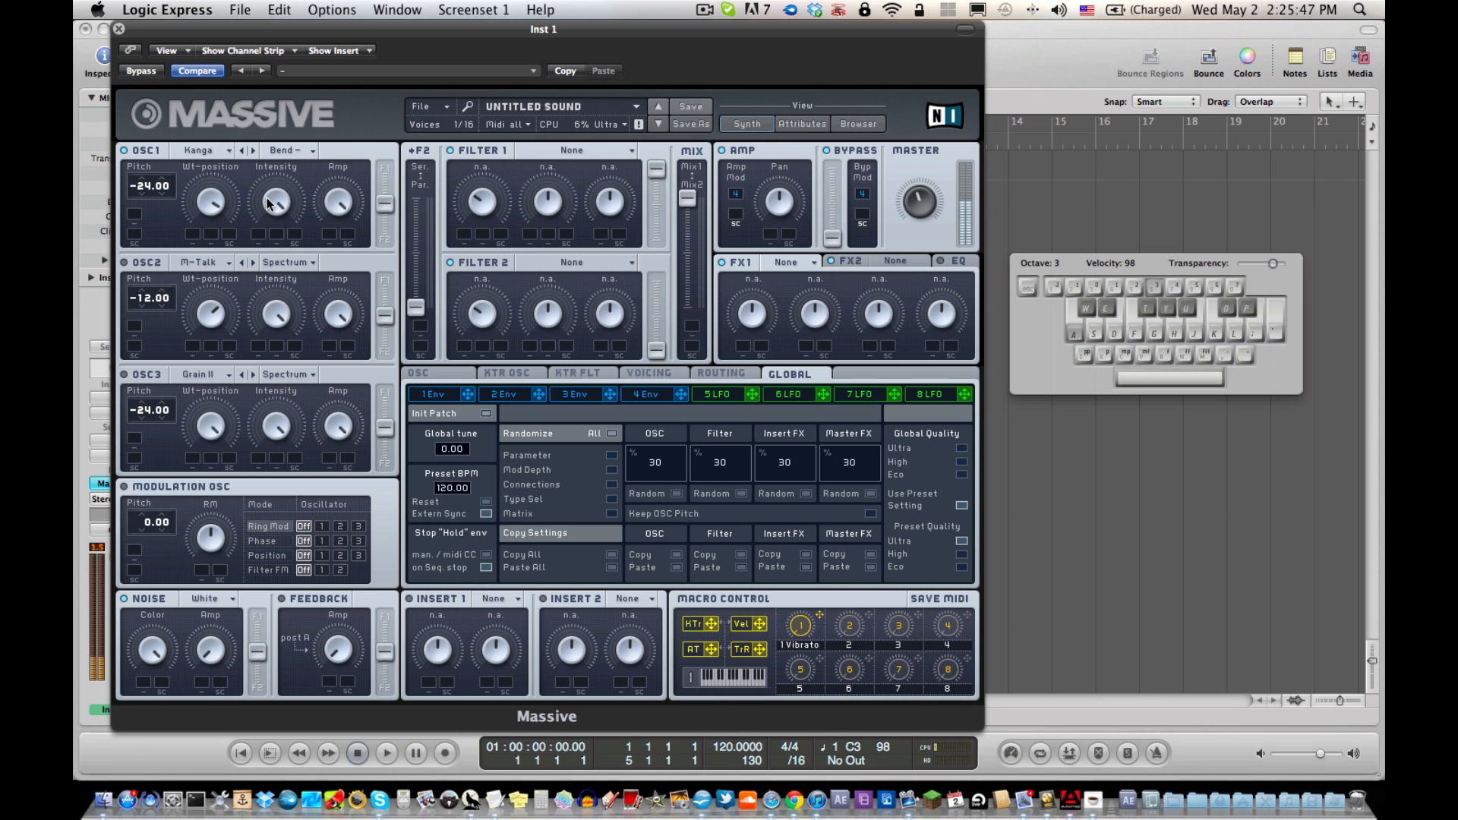
drag(267, 207, 262, 325)
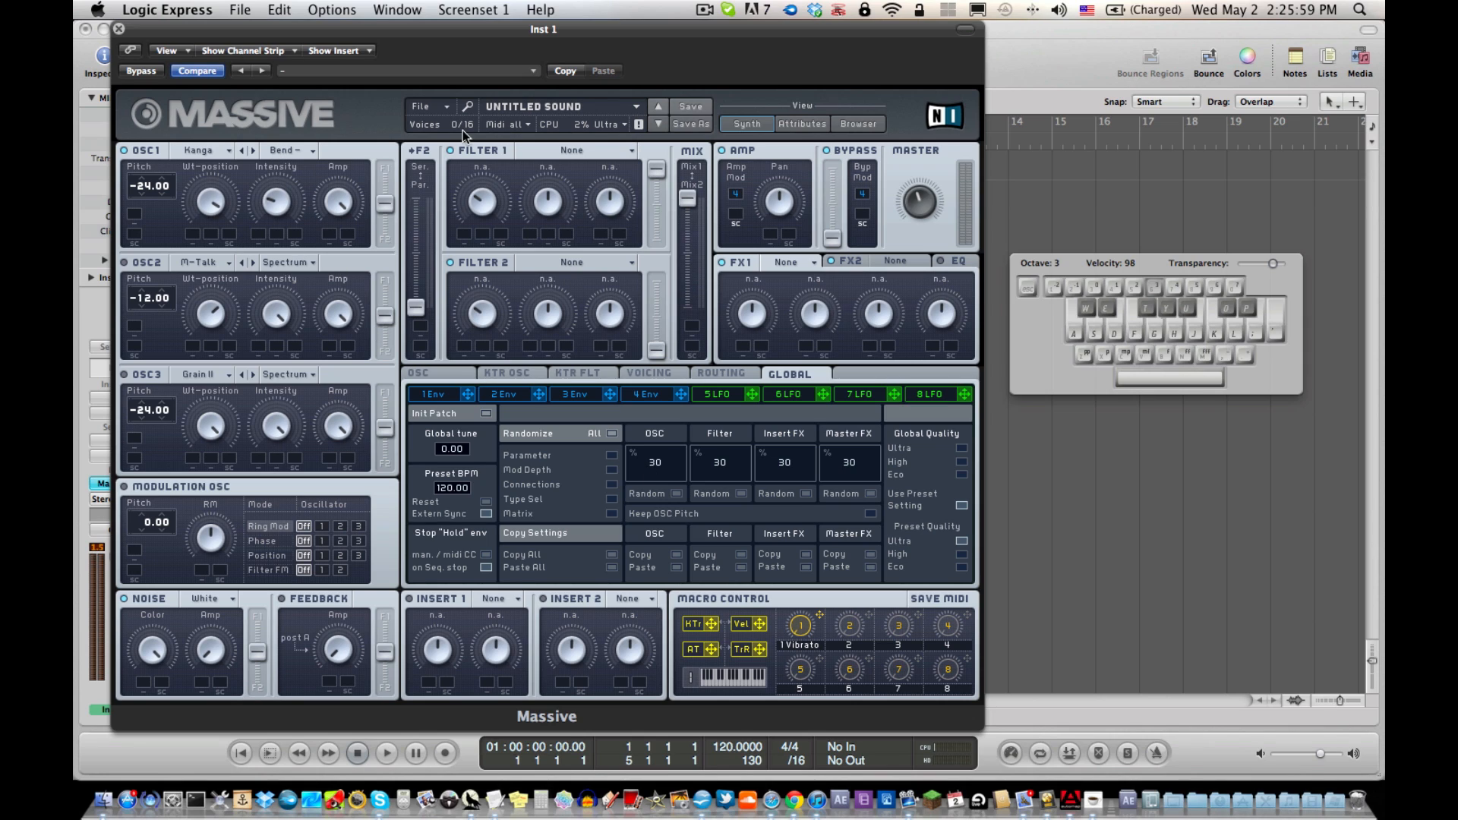
Try the Bend -/+ mode on oscillator 1 and vary its Intensity while playing notes.
click(302, 151)
key(a)
key(a)
key(a)
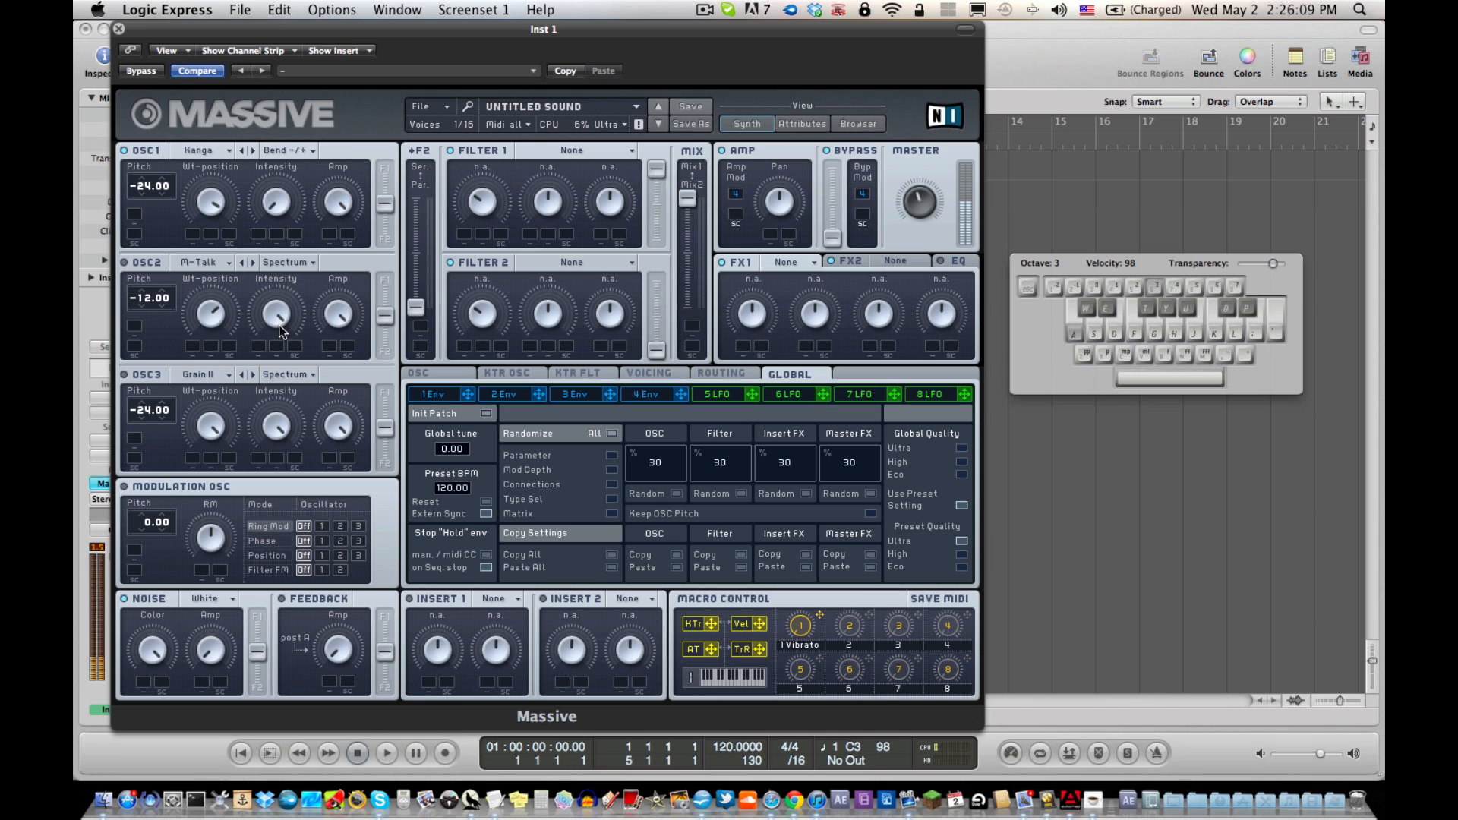
drag(287, 132, 290, 248)
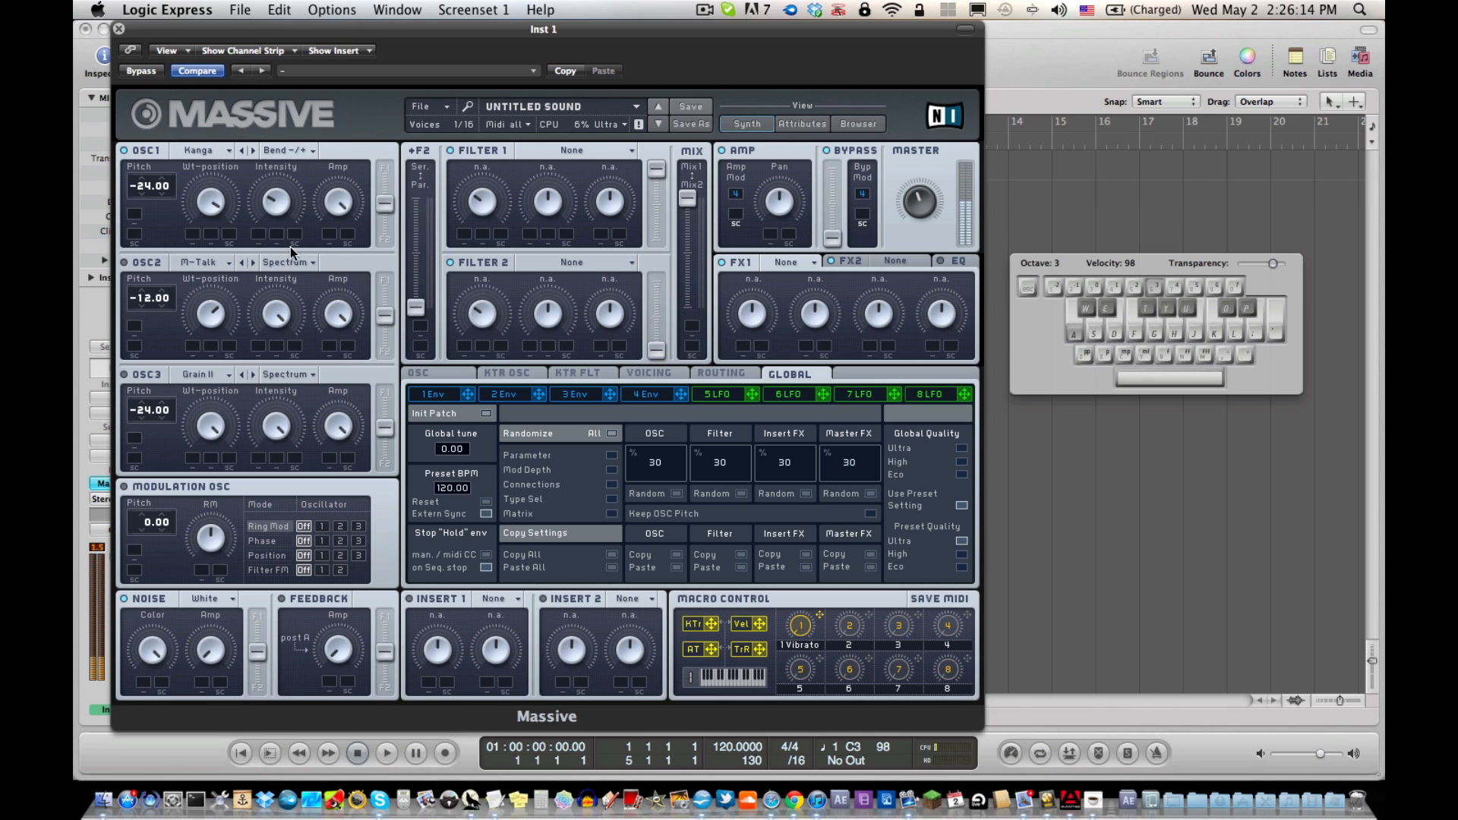
Try the Formant mode on oscillator 1 and vary its Intensity with repeated notes.
click(303, 149)
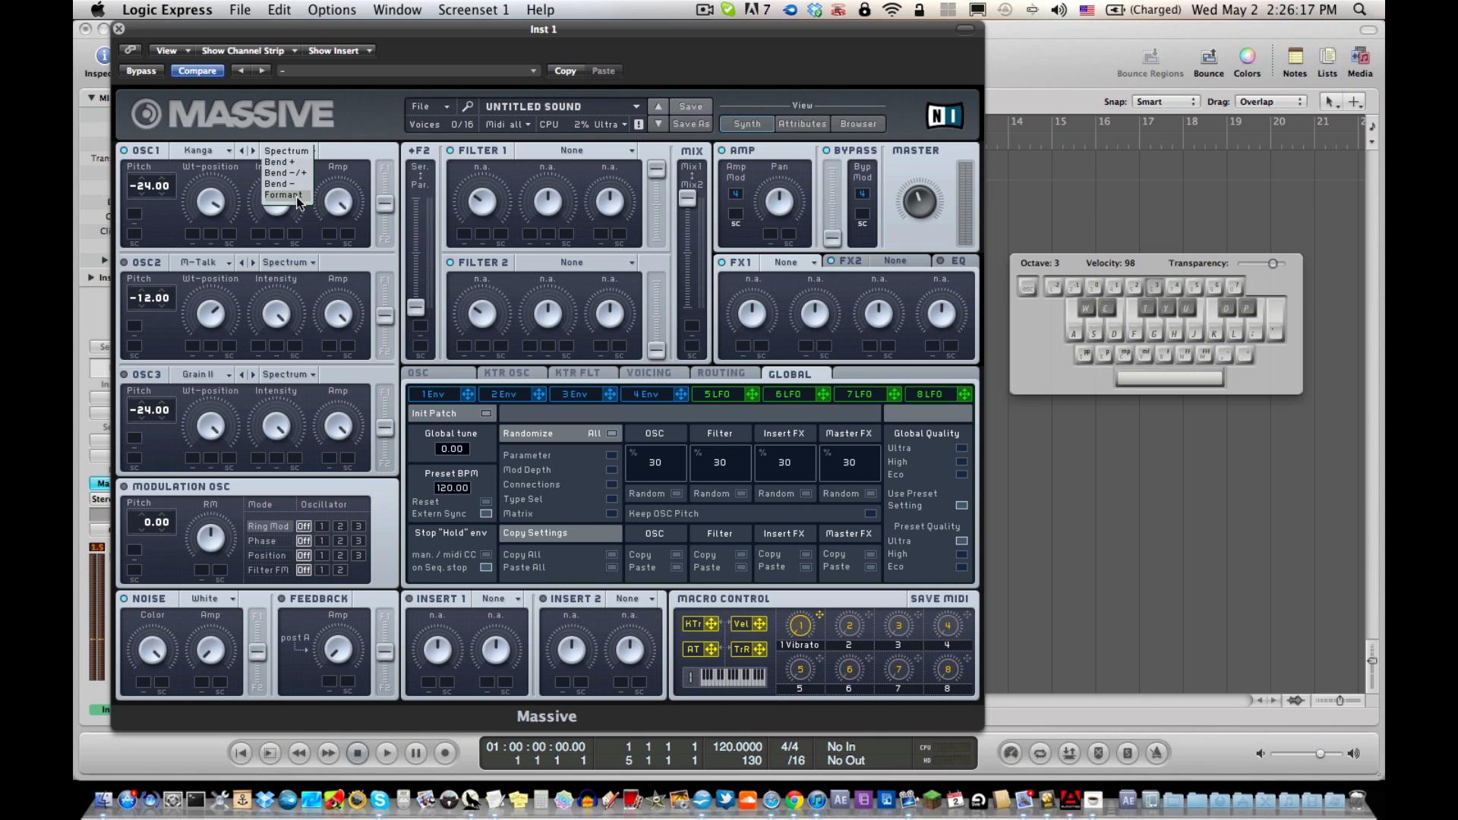
click(296, 196)
key(a)
key(a)
key(a)
key(a)
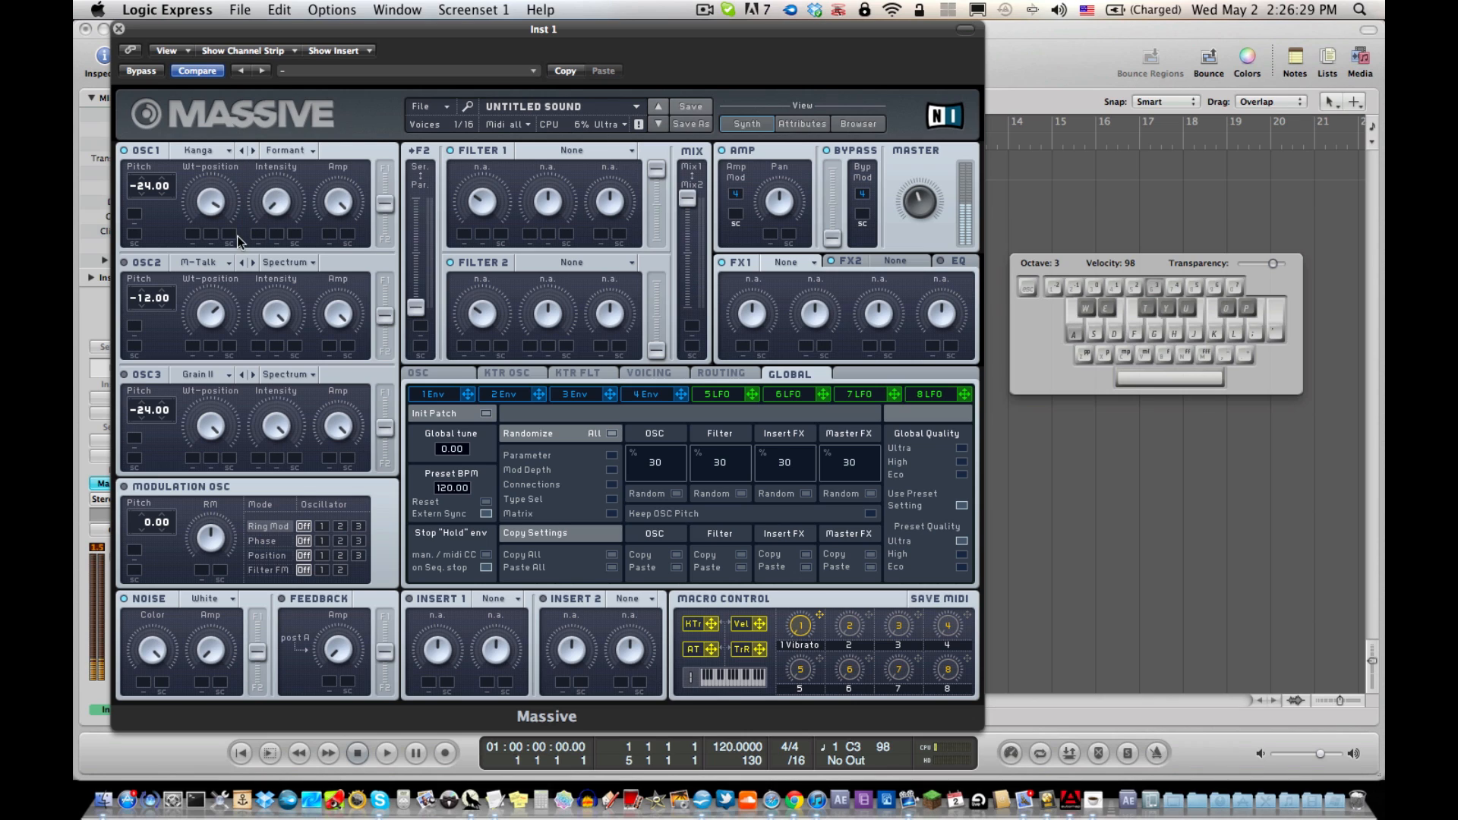
Set oscillator 1 to Bend -/+ mode, adjust its Intensity to a low-to-middle level and audition several notes.
click(286, 150)
click(281, 202)
click(286, 151)
click(289, 175)
key(a)
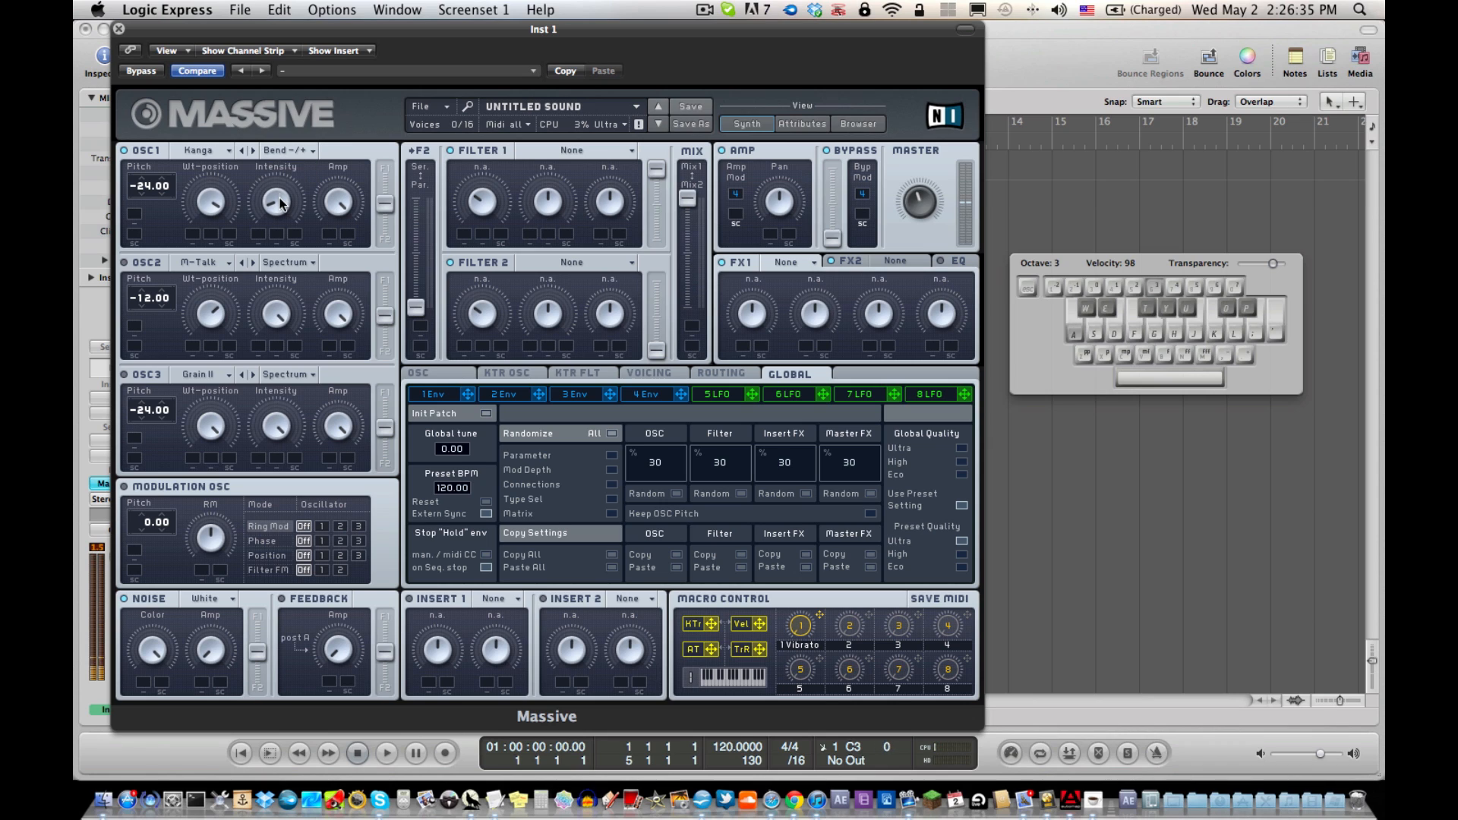
key(a)
key(a)
key(e)
key(p)
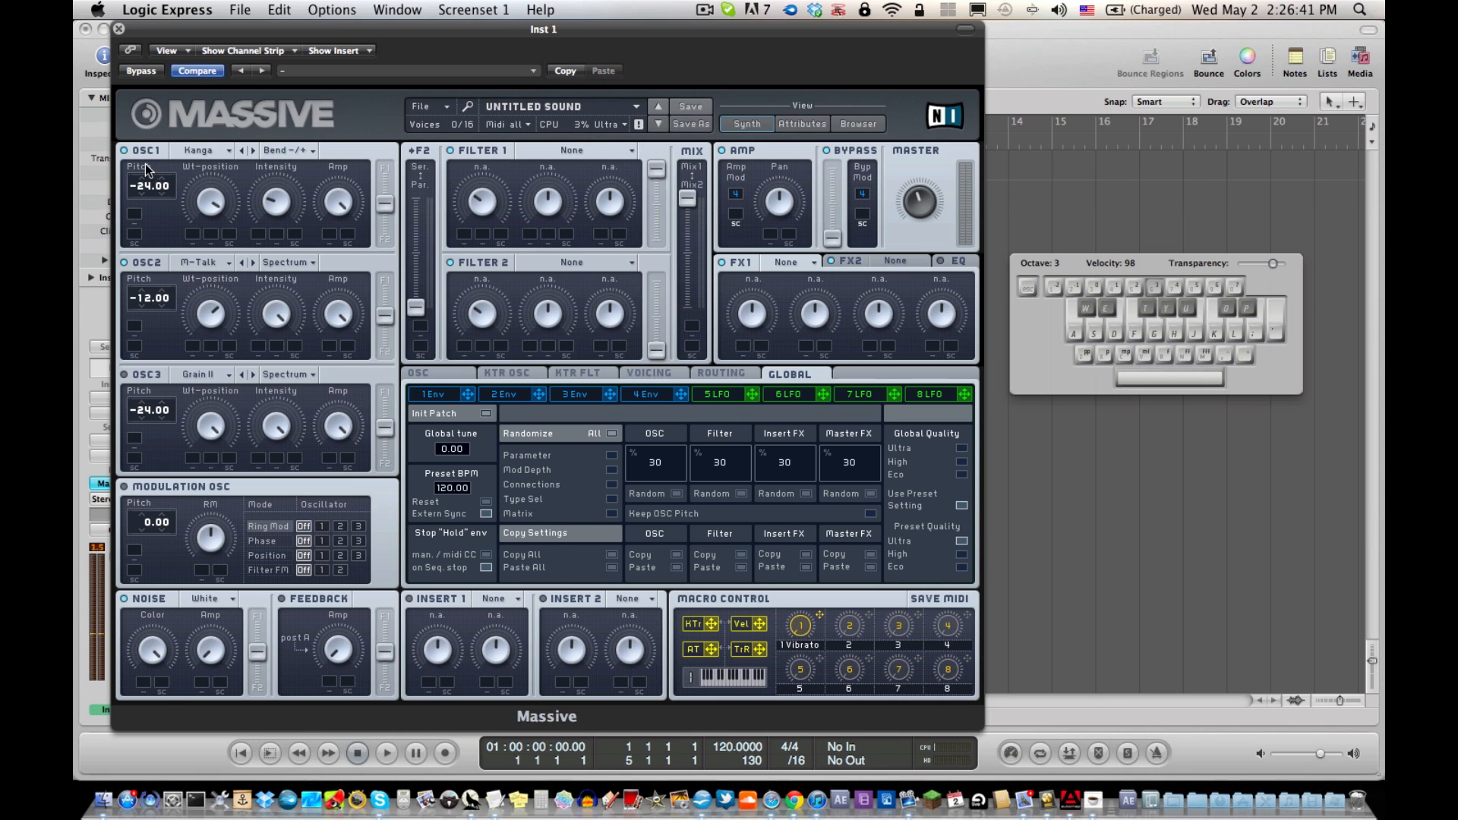
Switch from oscillator 1 to oscillator 2, set its mode to Formant and adjust its Intensity.
key(a)
key(a)
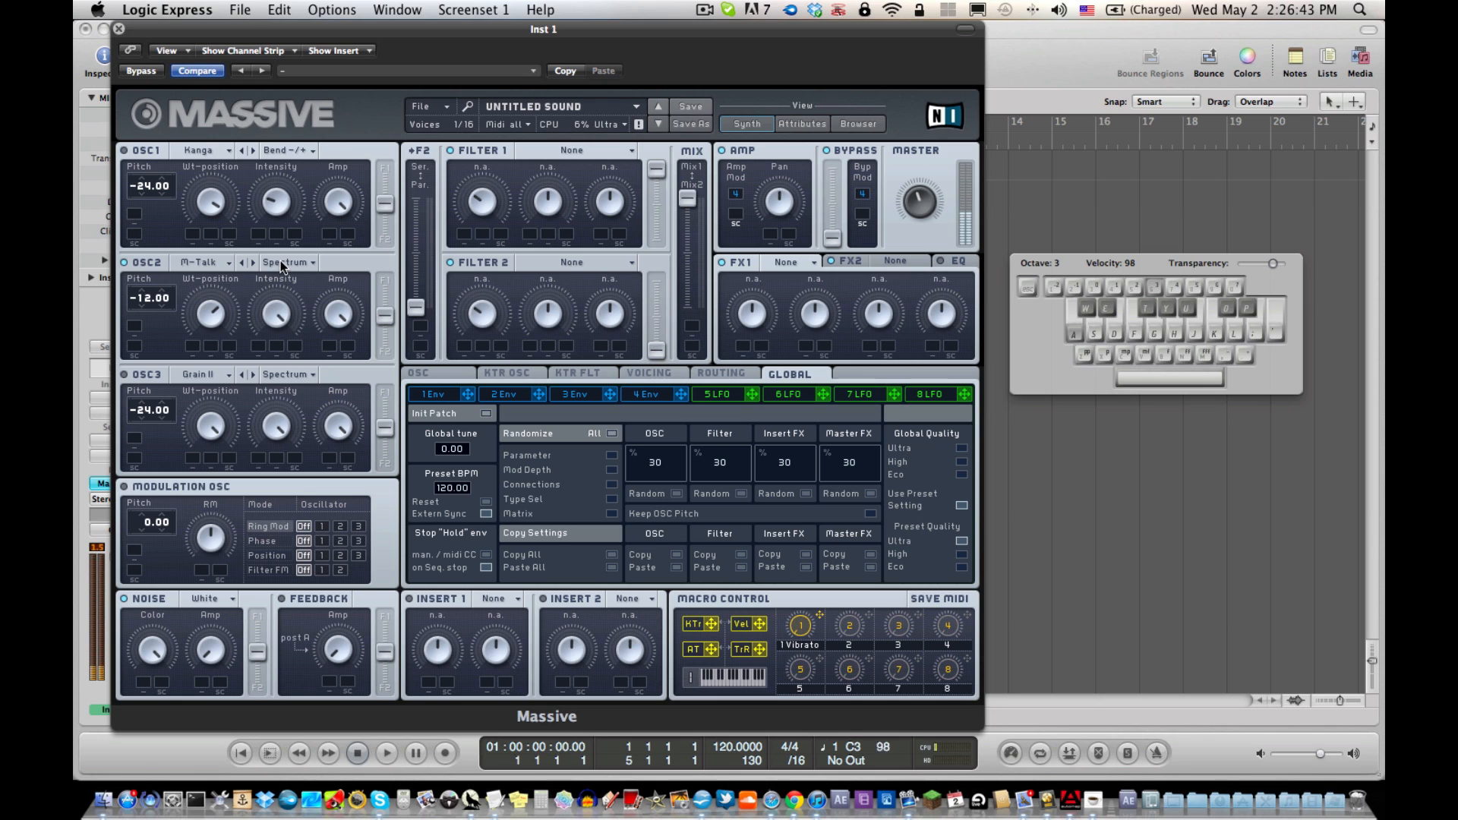
key(a)
key(e)
click(278, 264)
click(271, 311)
Audition oscillator 2 in Formant mode with different notes, keeping its Intensity low.
key(a)
key(e)
key(g)
key(e)
key(a)
key(e)
key(g)
key(a)
key(a)
key(a)
key(a)
Set oscillator 3 to Bend -/+ mode and turn its Intensity all the way down while playing notes.
click(308, 375)
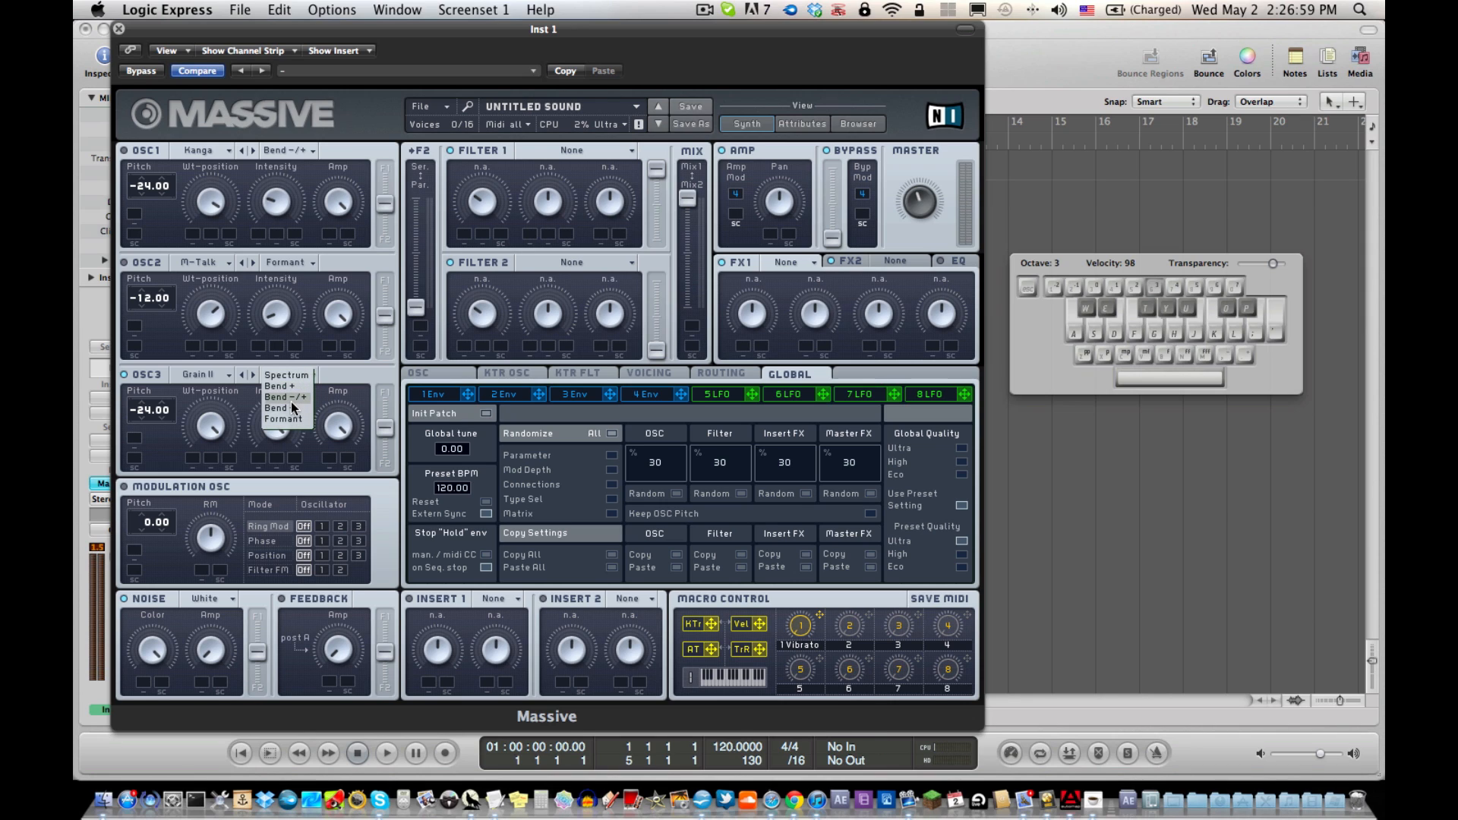
click(290, 402)
key(a)
key(a)
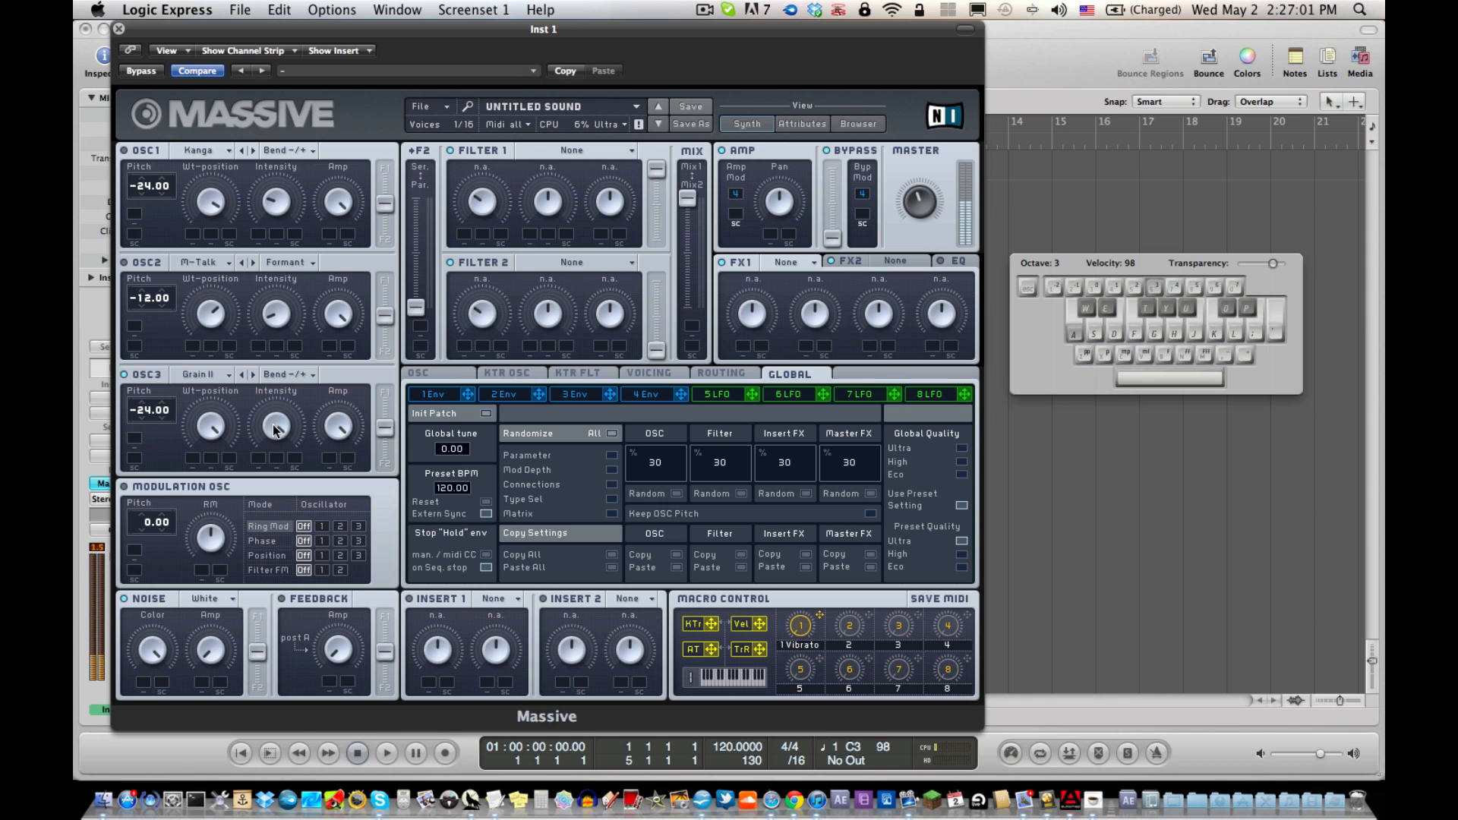
key(e)
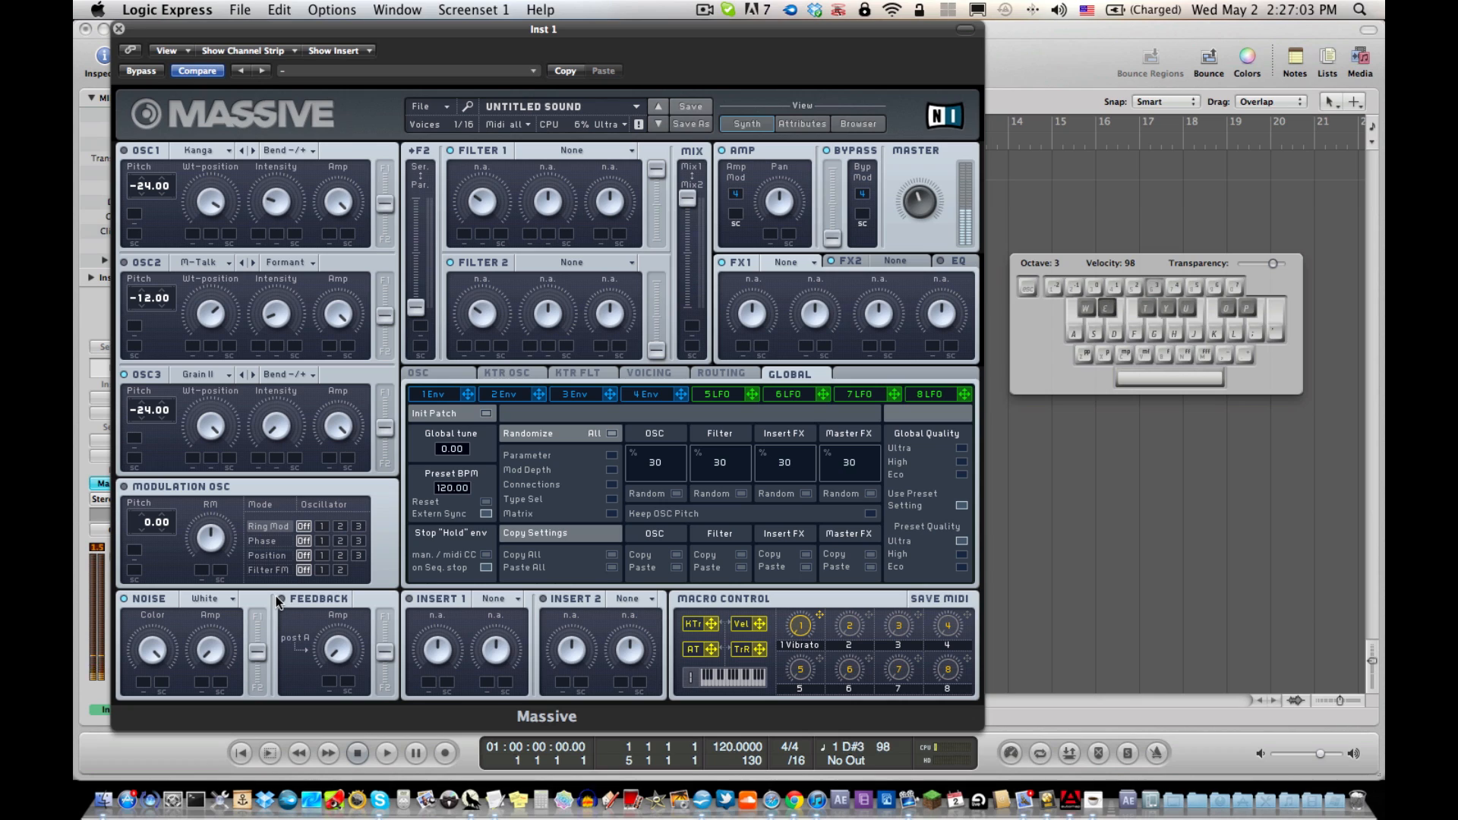
Switch oscillators 1 and 2 back on and audition the combined sound with notes and chords.
key(a)
key(e)
key(k)
key(e)
key(a)
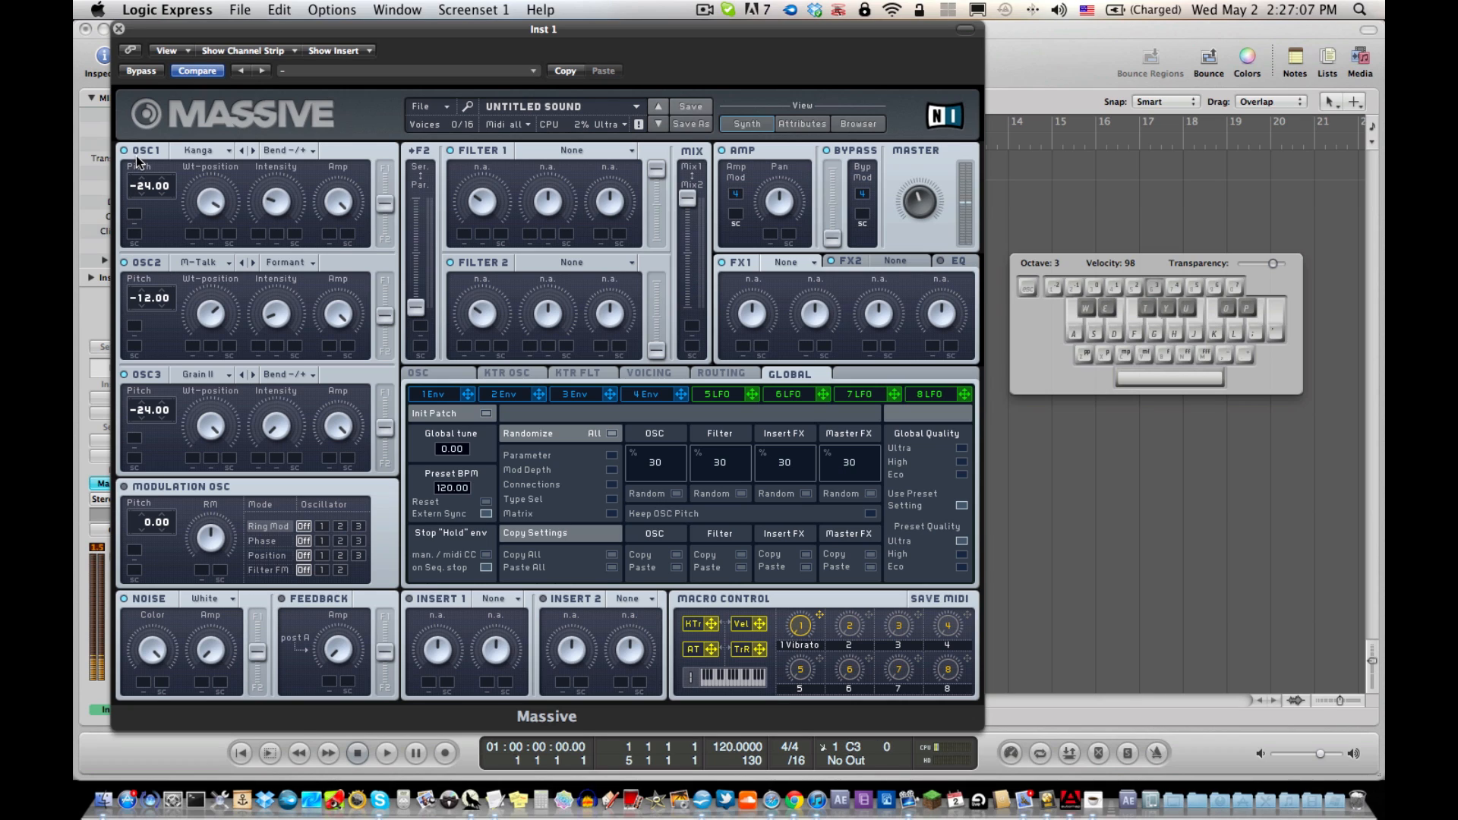
key(a)
key(e)
key(g)
key(k)
key(p)
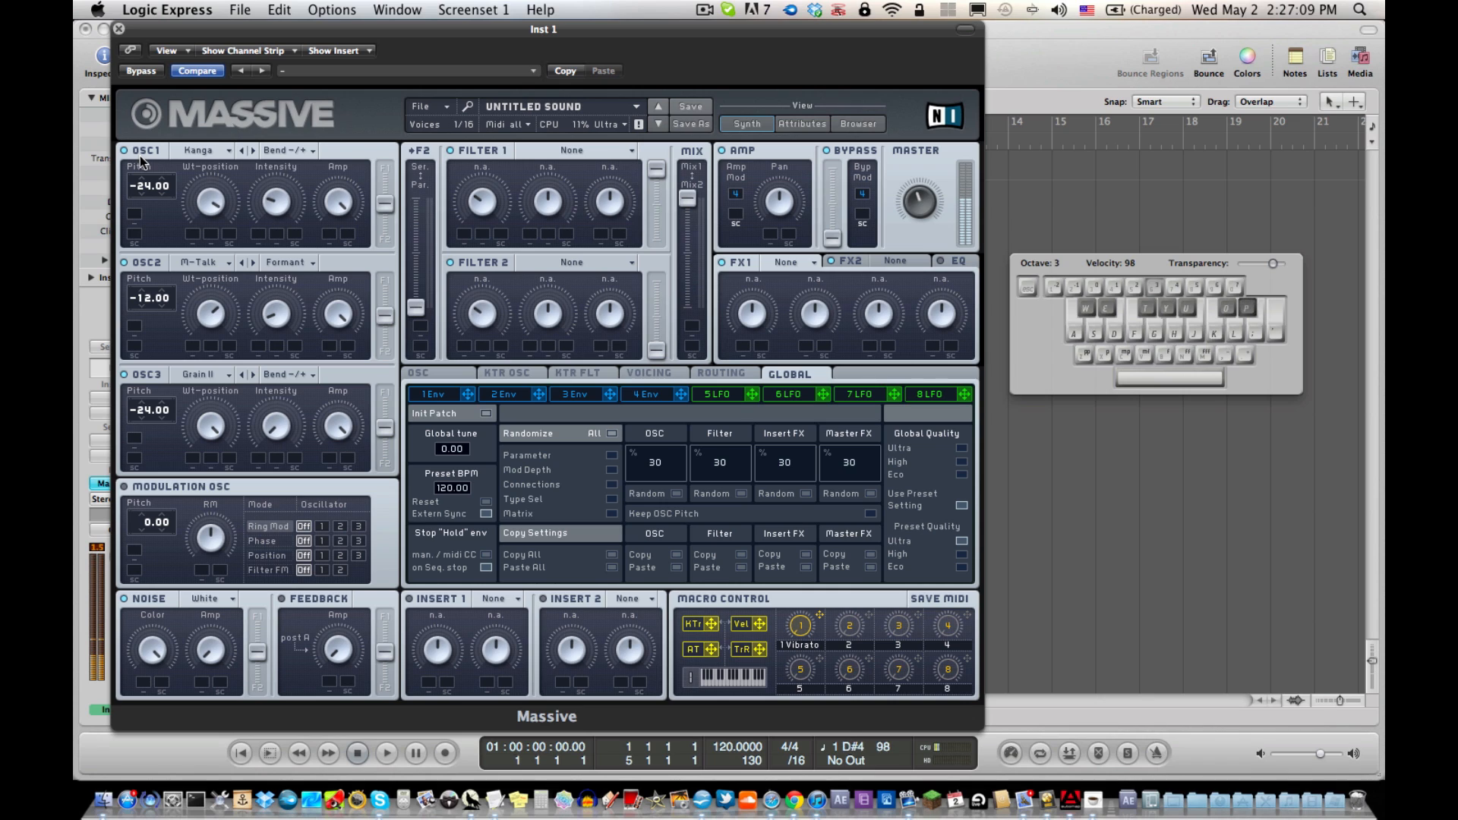
key(a)
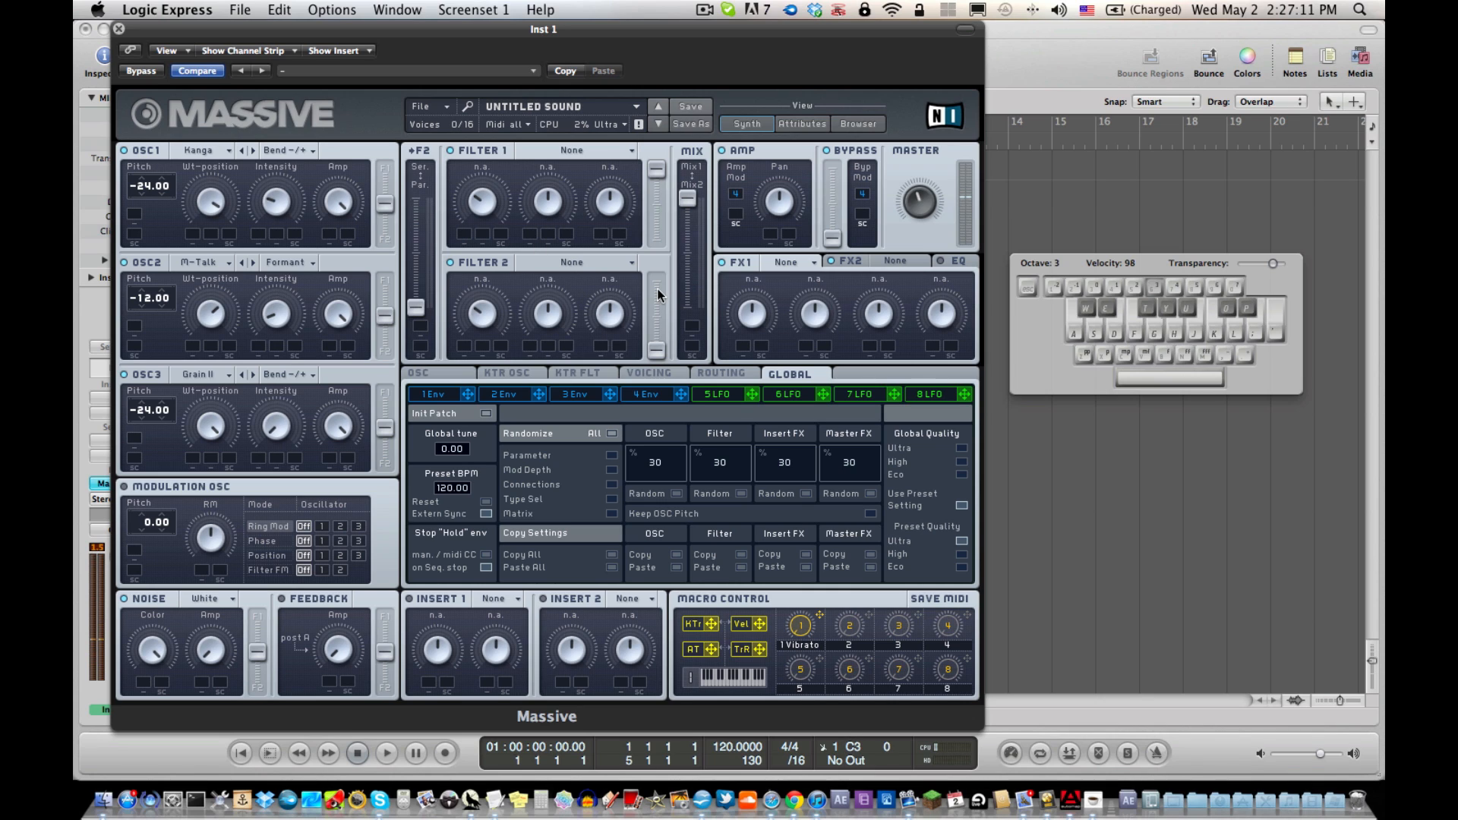
Open Env 1, raise its decay Level to maximum, shorten the Release and lengthen the Attack.
click(434, 395)
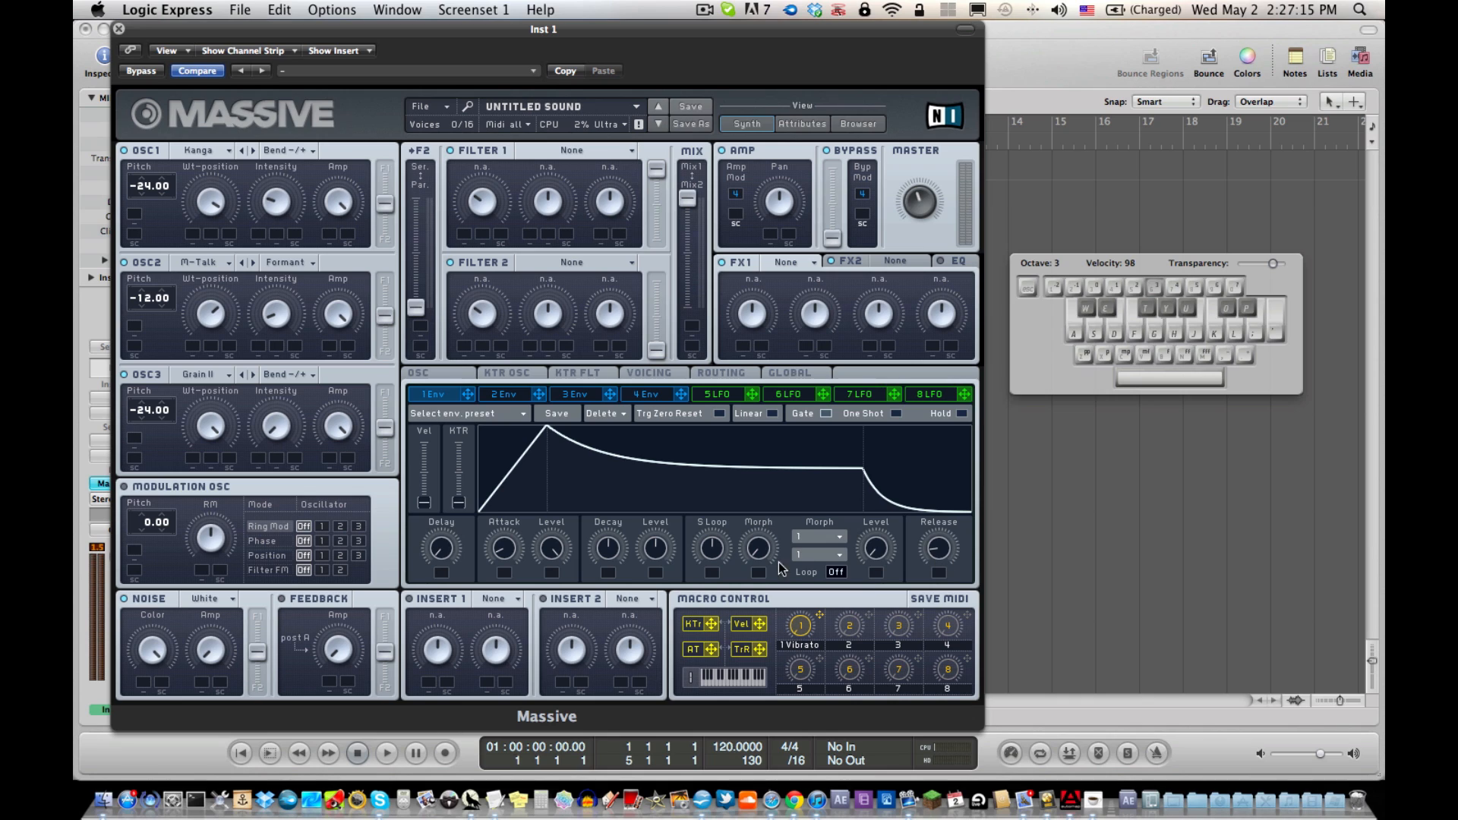
drag(655, 548, 760, 418)
drag(947, 560, 951, 653)
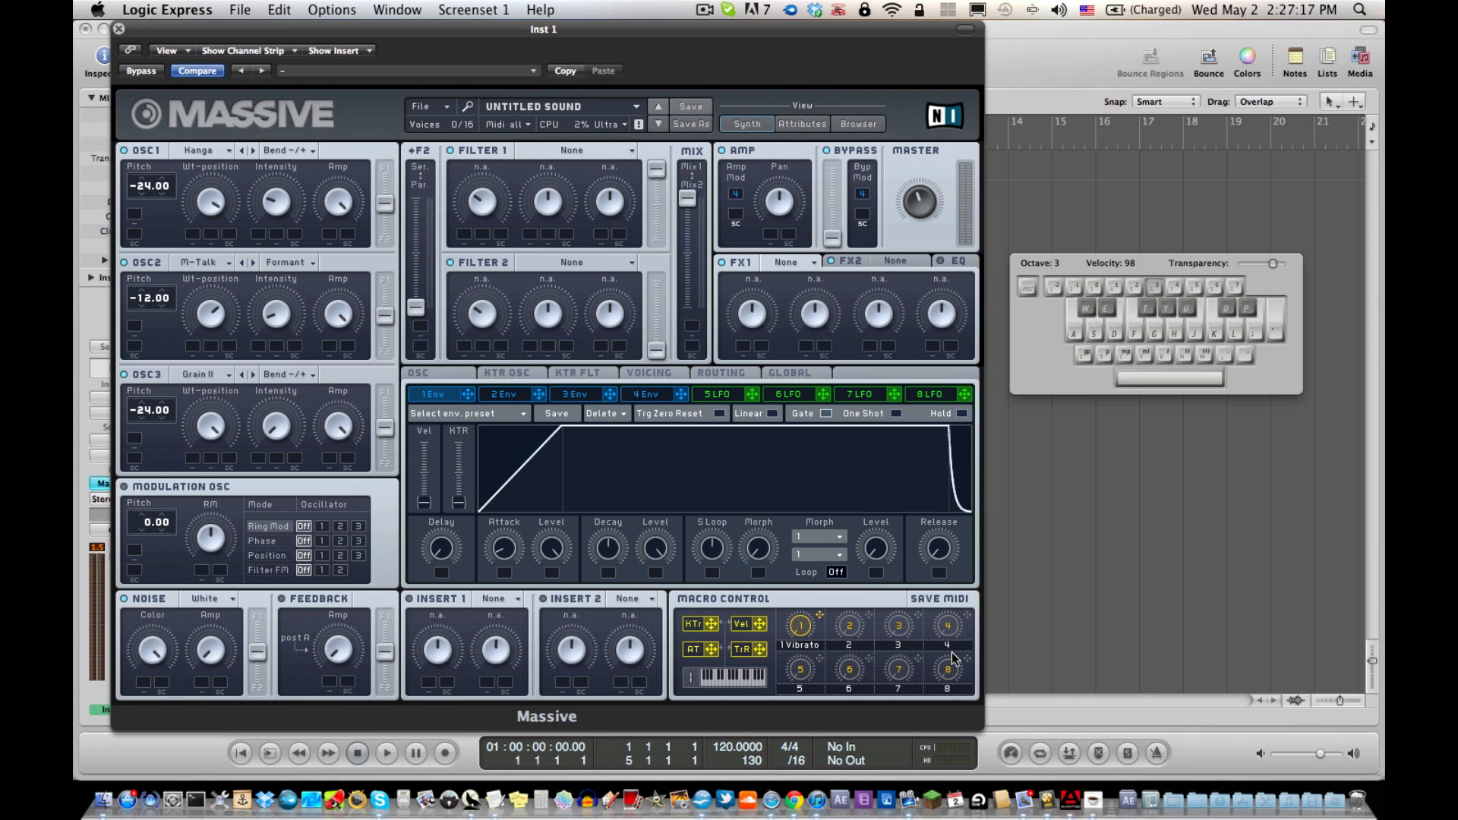
drag(500, 541, 495, 511)
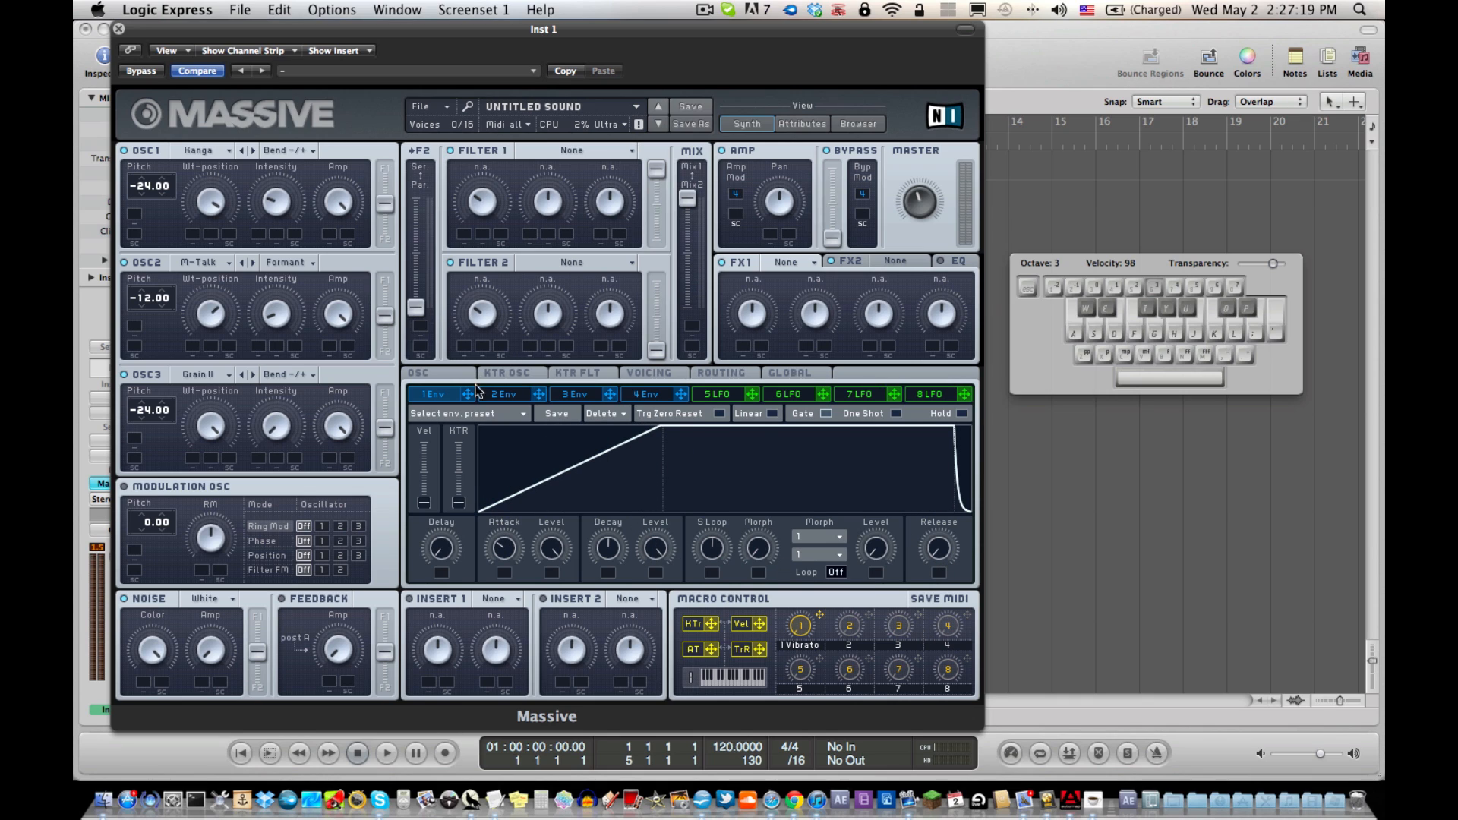
Modulate oscillator 1's Wt-position with Env 1 and lengthen the envelope's Attack further while playing notes.
drag(467, 394, 193, 235)
key(a)
key(a)
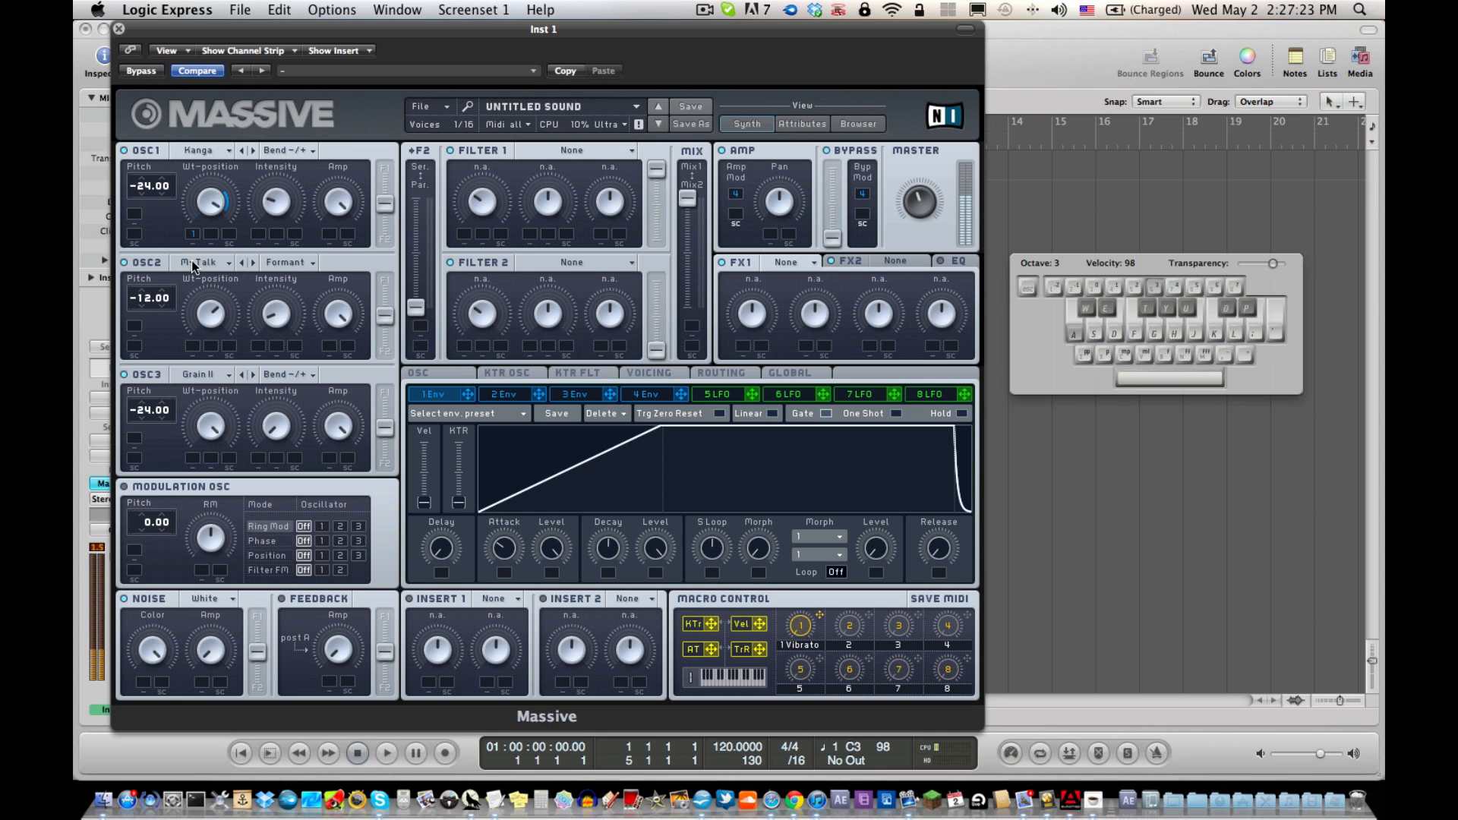
drag(503, 547, 495, 523)
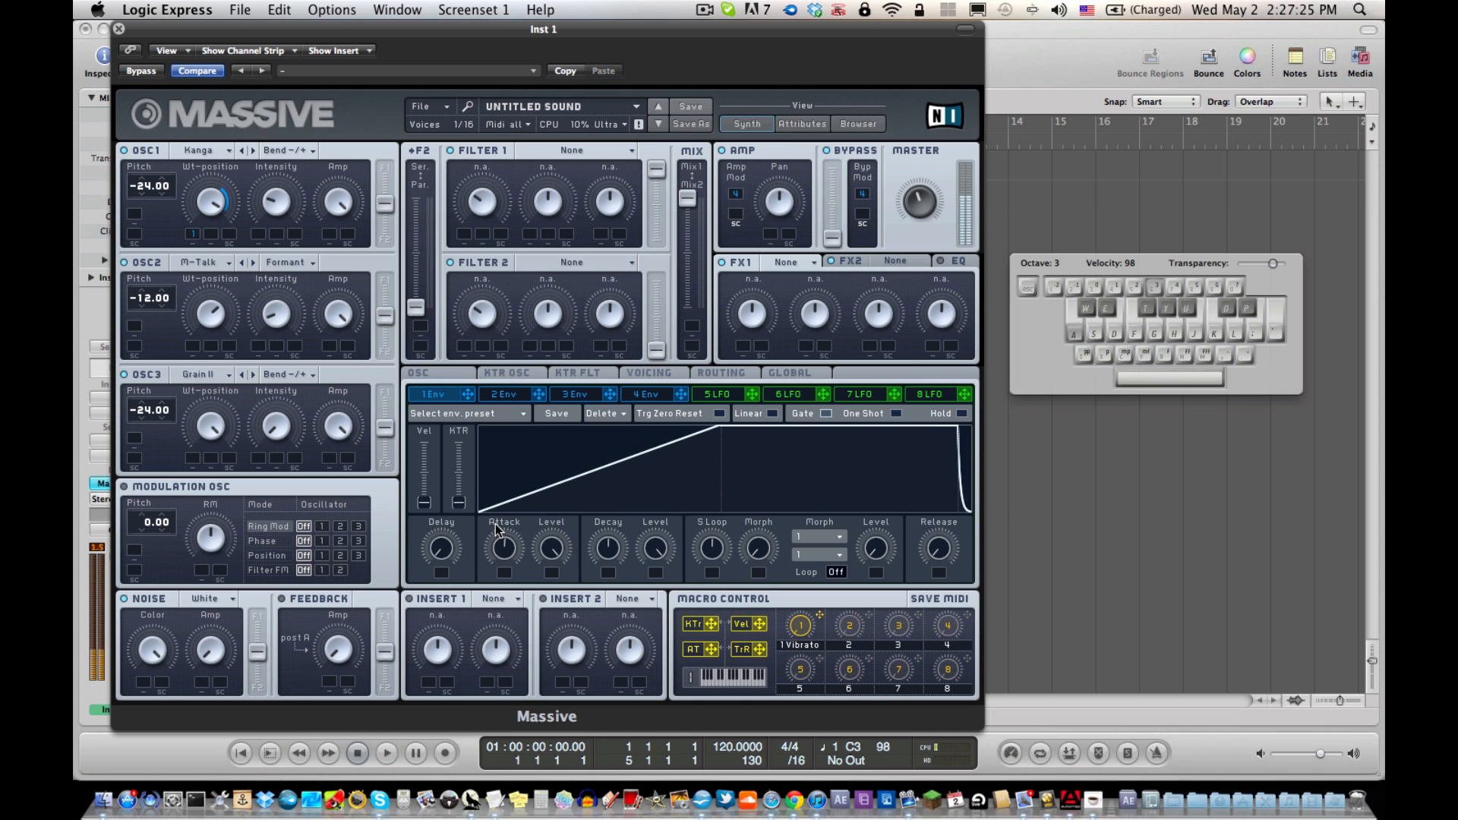
key(g)
key(e)
key(a)
Isolate oscillator 1 and audition its envelope-modulated Wt-position with different notes.
click(142, 260)
key(a)
key(e)
key(g)
key(e)
key(a)
key(a)
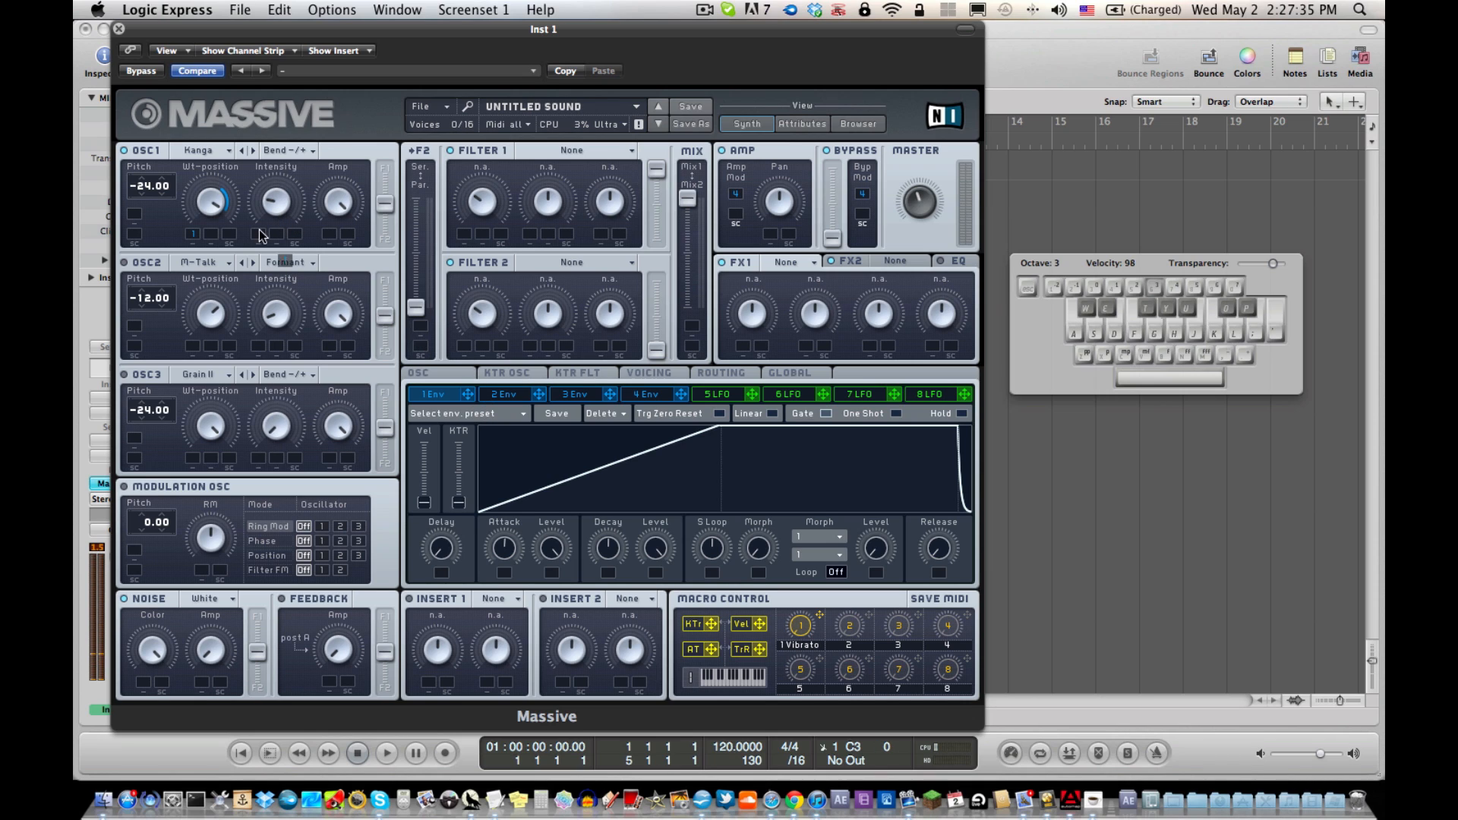
Assign Env 1 to oscillator 1's Intensity with a downward modulation range and play notes.
click(262, 234)
key(a)
drag(259, 234, 257, 252)
key(a)
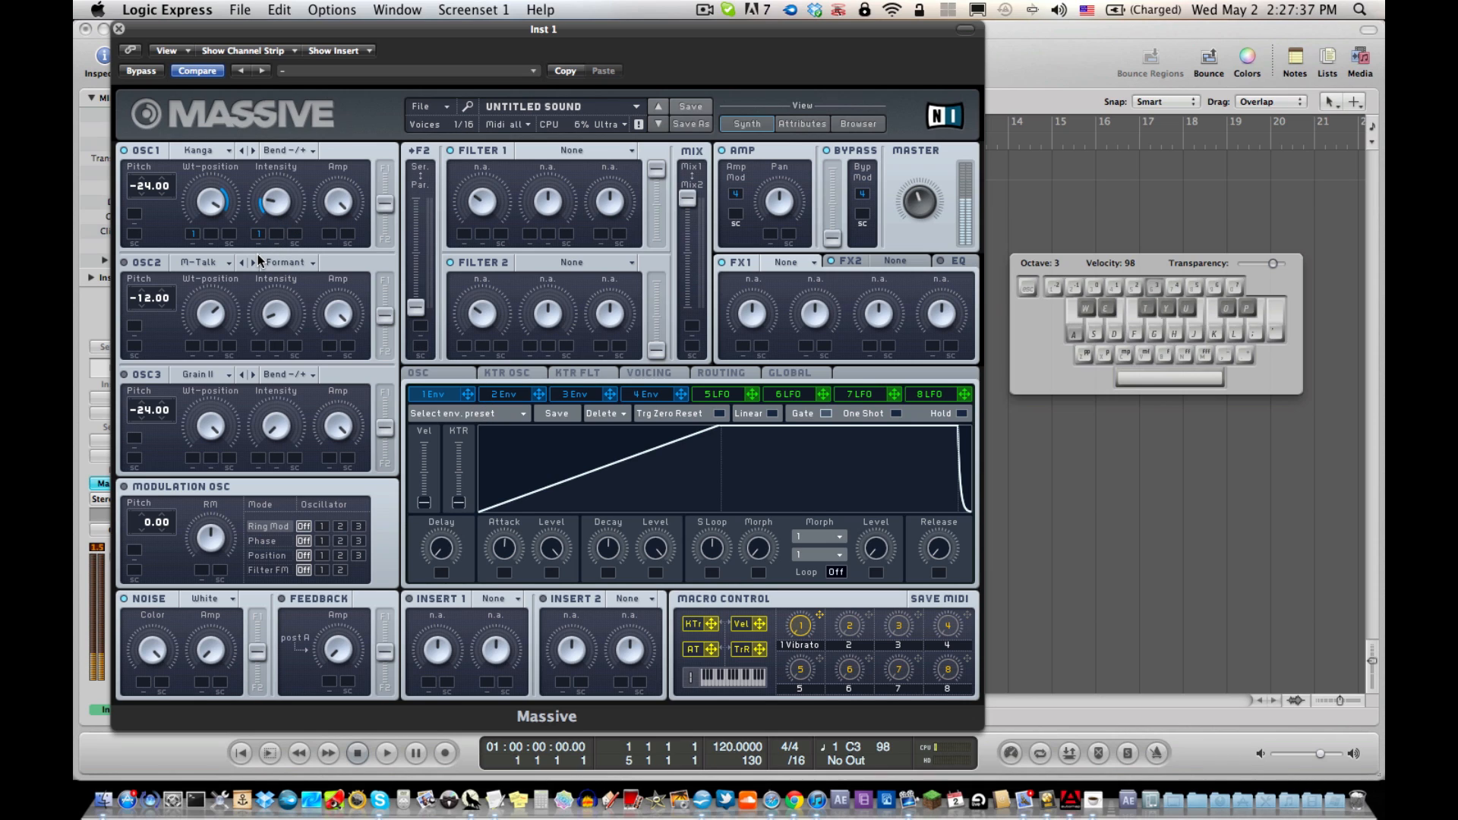
key(e)
Lower Env 1's decay Level to about half and adjust its Decay while playing notes.
drag(655, 548, 654, 618)
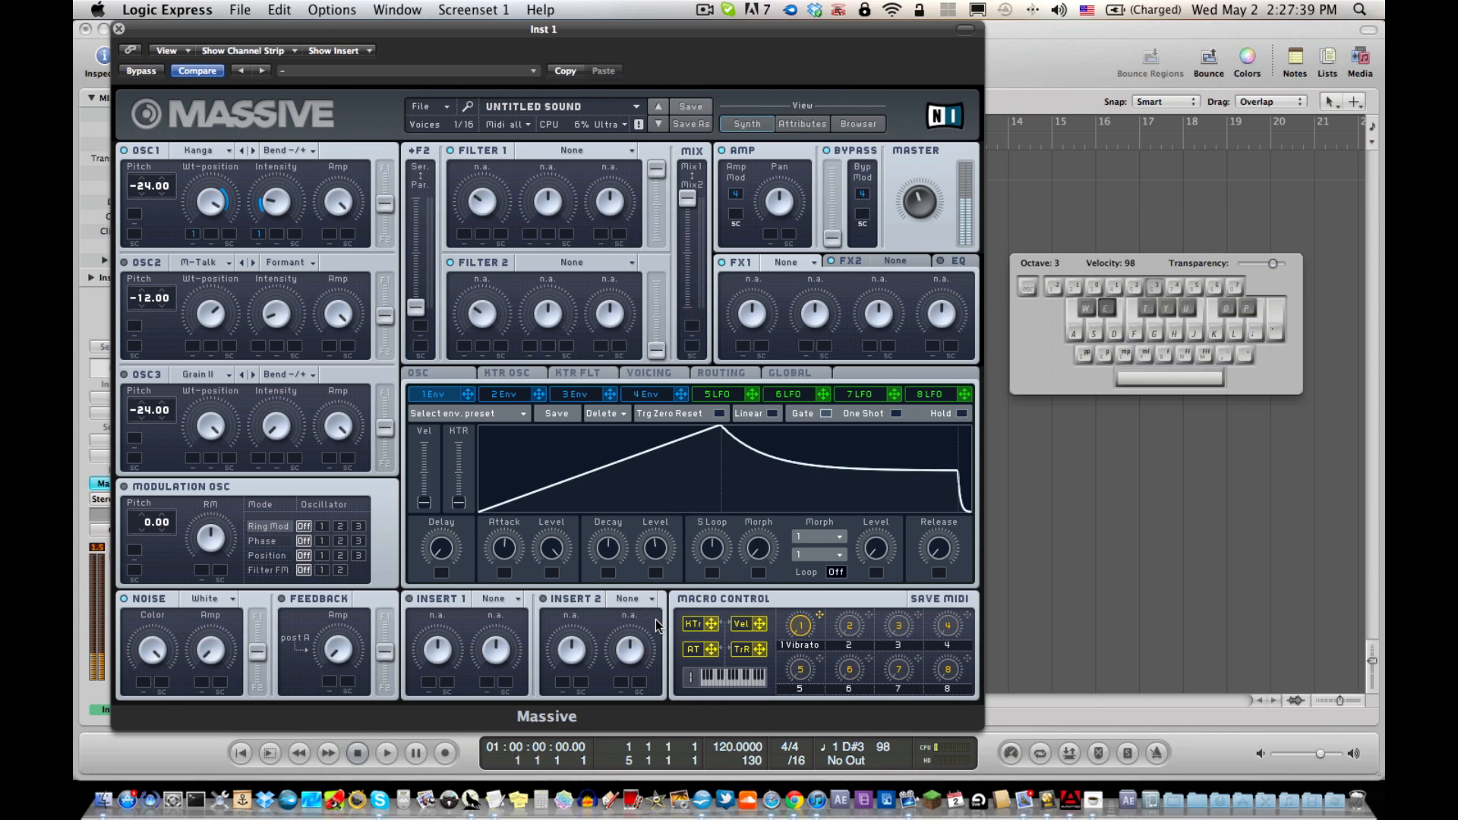
key(a)
drag(611, 555, 613, 544)
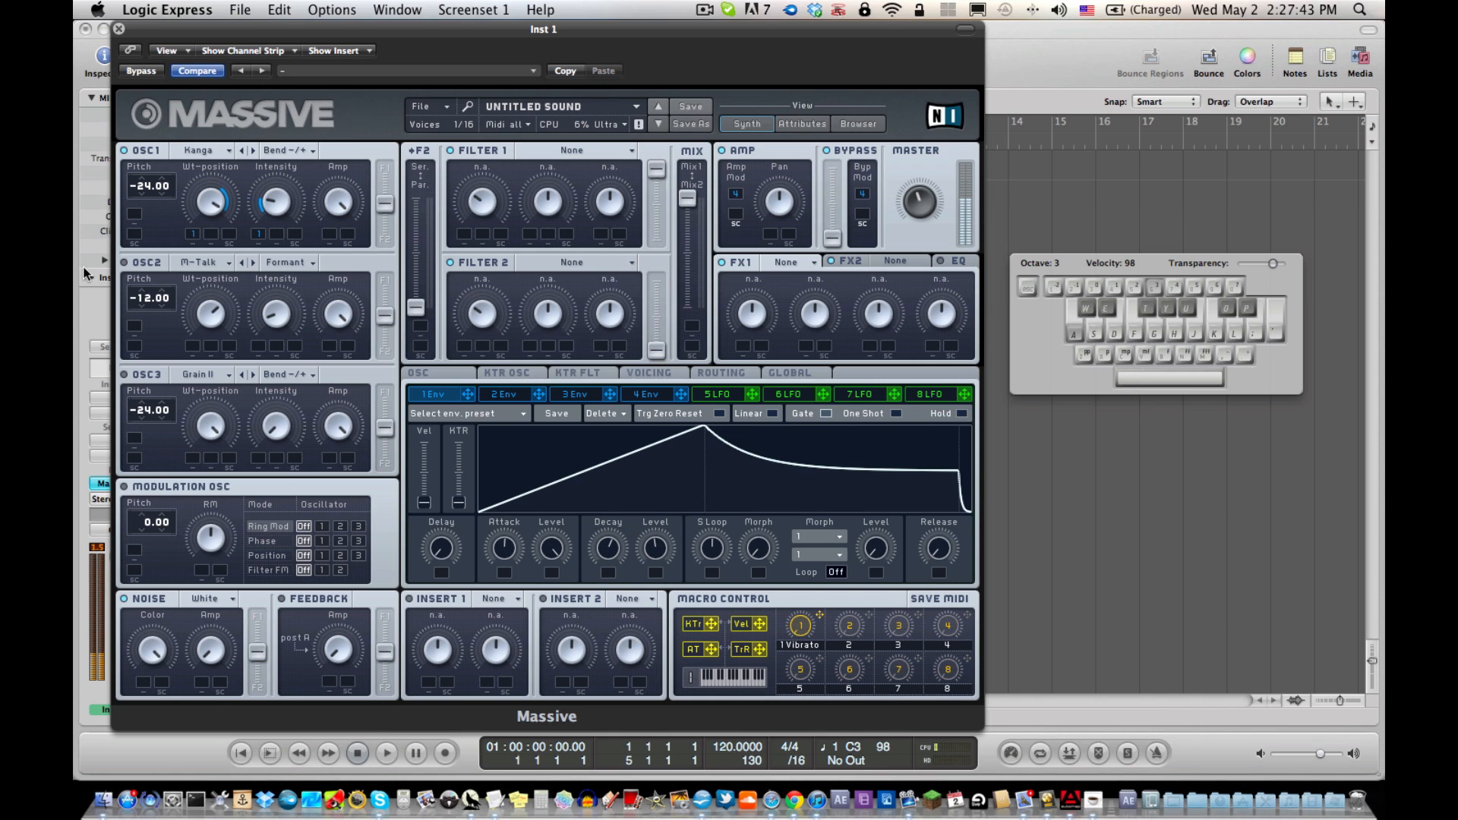
key(g)
key(a)
Isolate oscillator 2 and assign Env 1 to both its Intensity and its Wt-position.
key(a)
key(a)
key(a)
key(a)
drag(262, 333, 193, 279)
key(a)
key(a)
drag(462, 399, 194, 311)
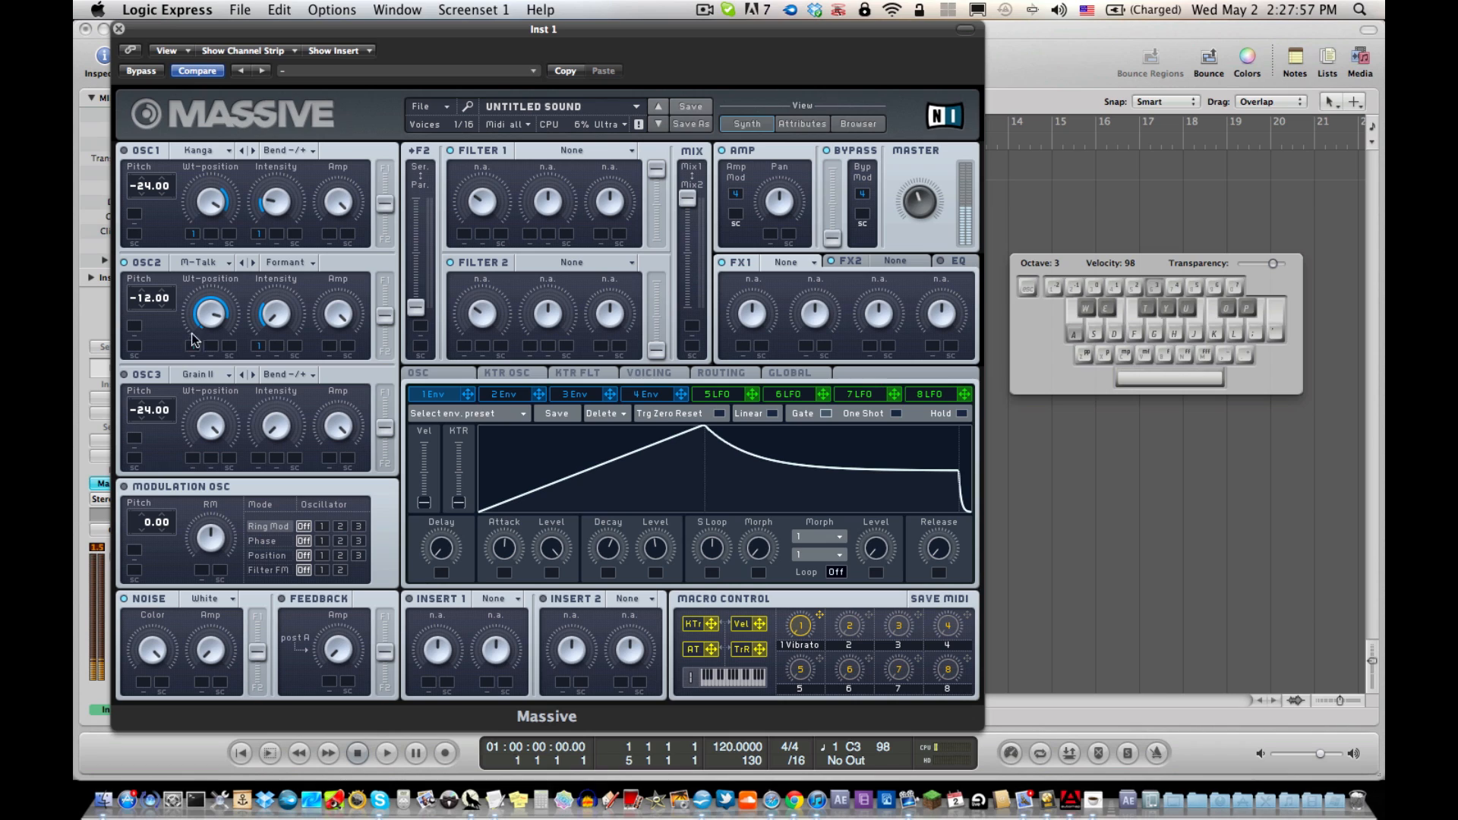
Switch oscillator 1 back on alongside oscillator 2 and lower Env 1's Decay and decay Level.
key(e)
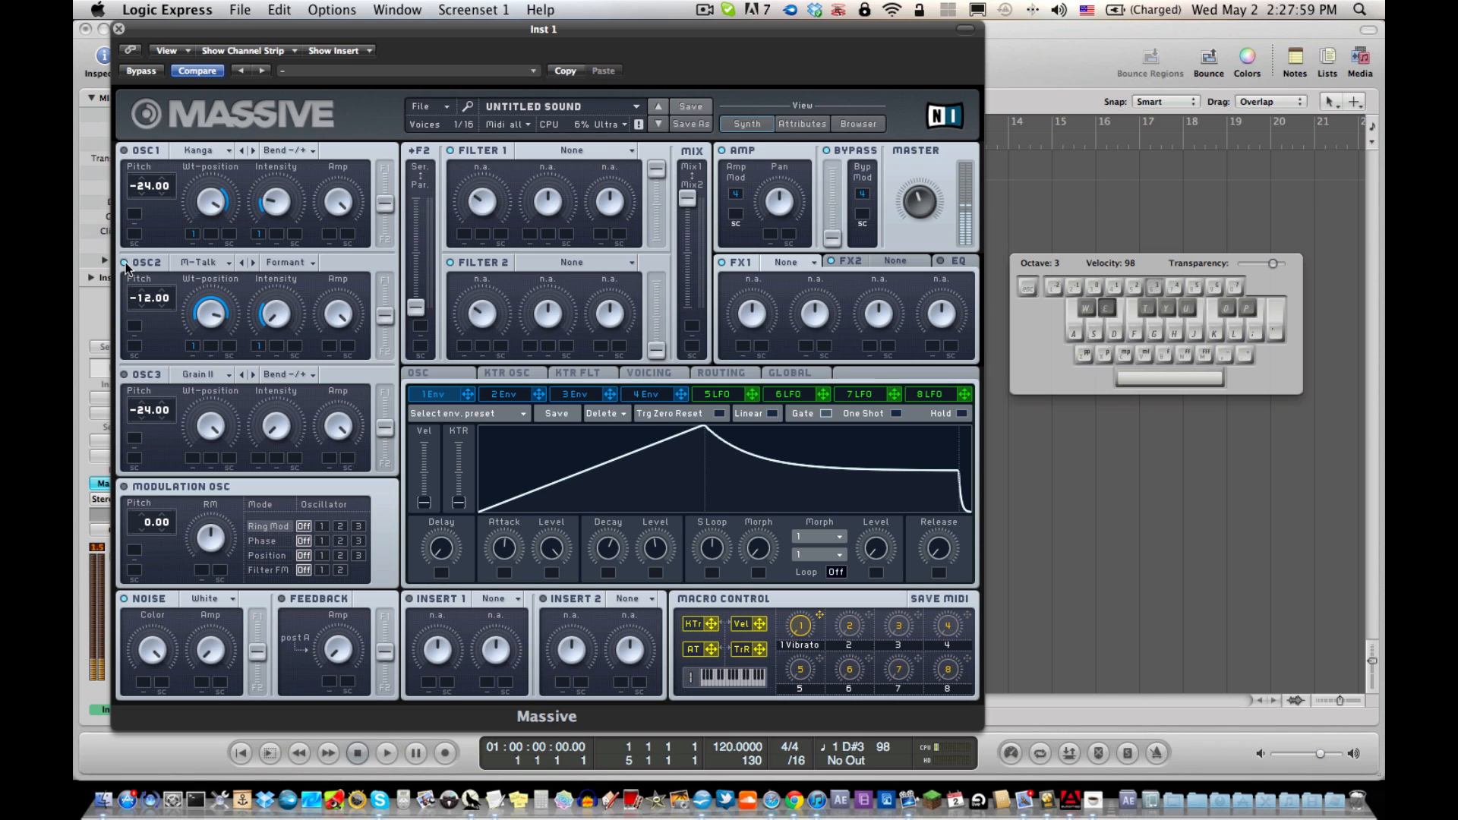
key(a)
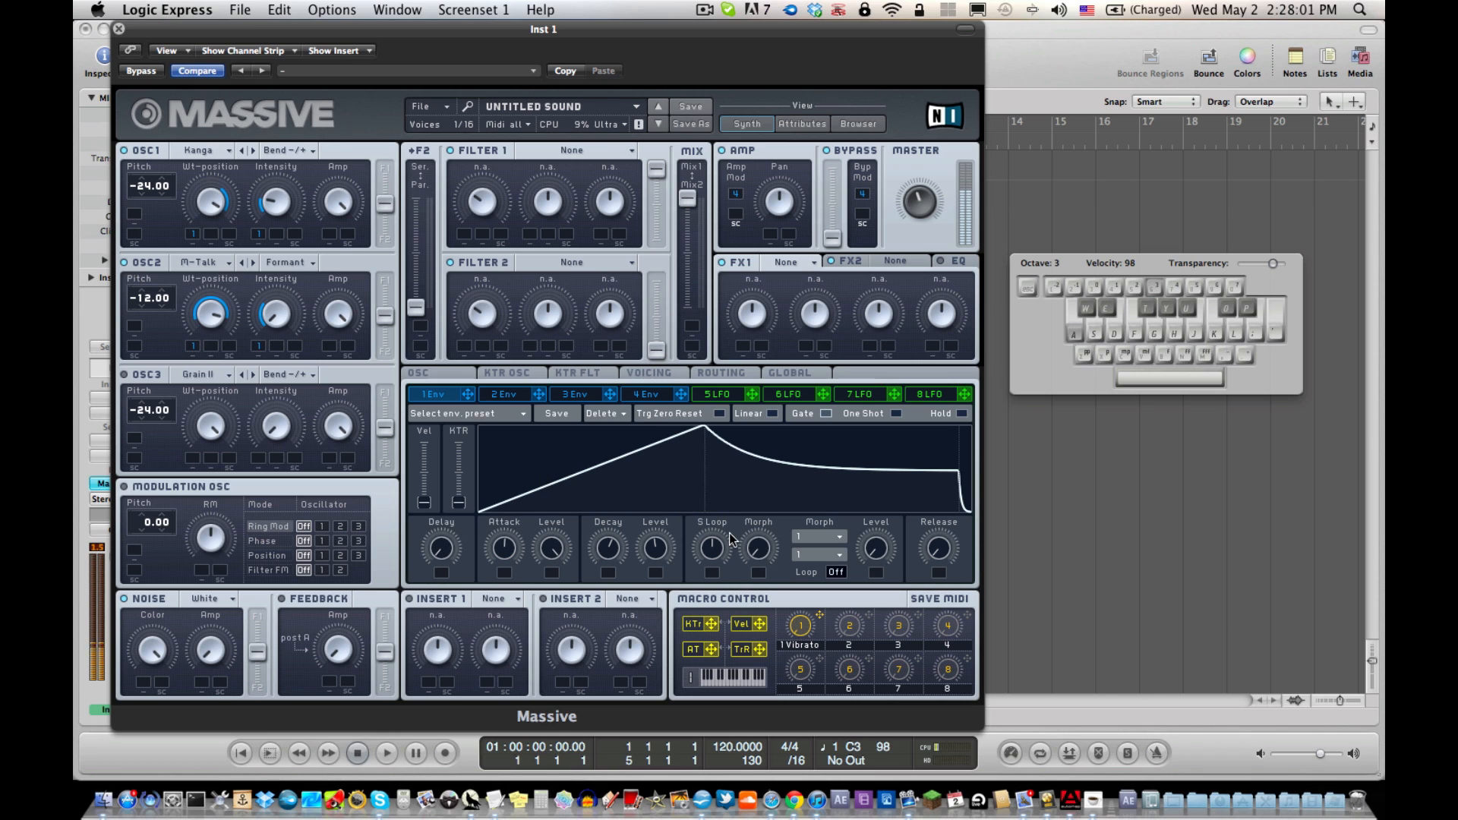
drag(618, 550, 657, 540)
key(e)
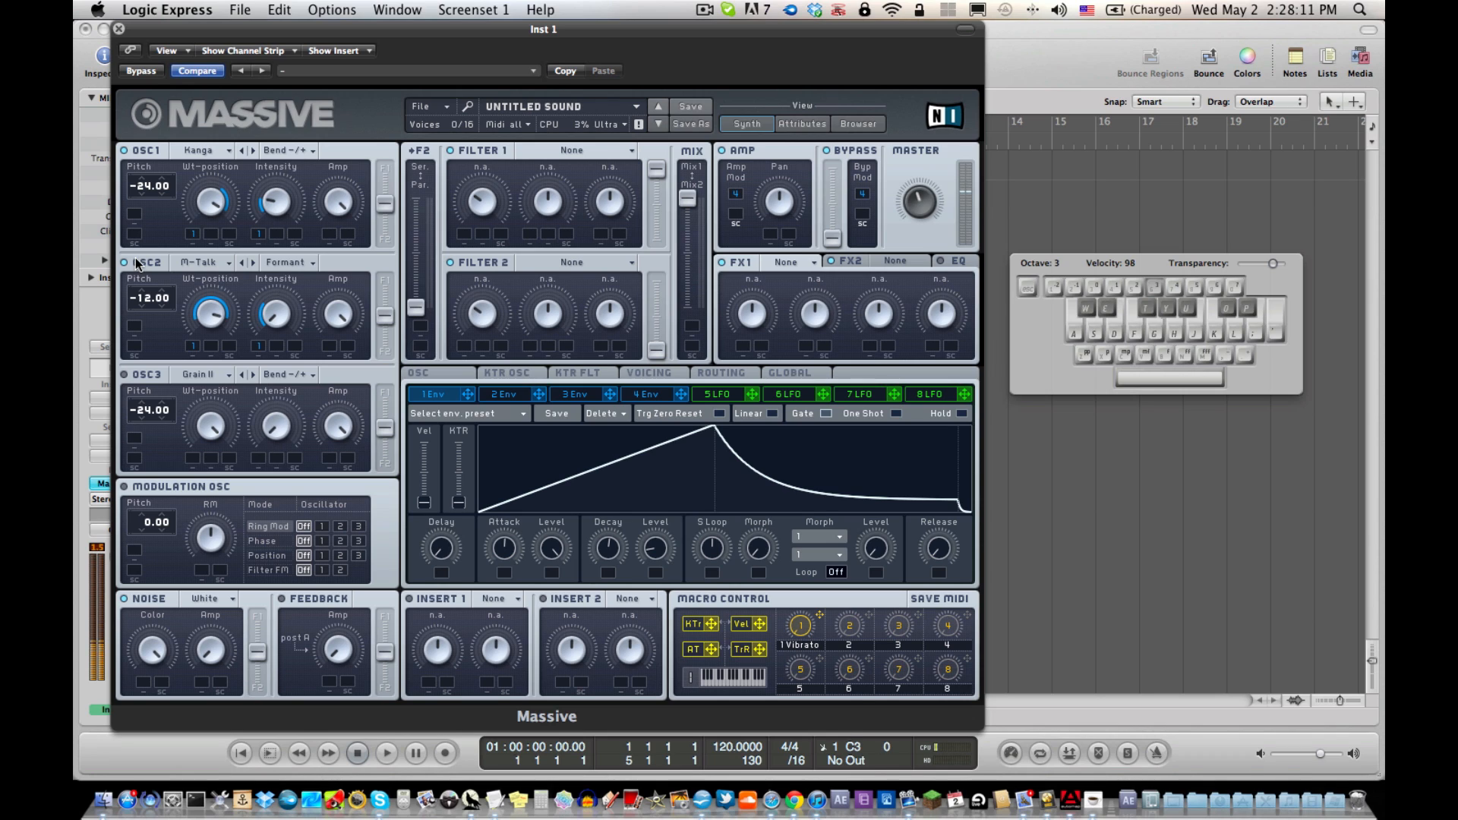
Audition the modulated oscillators, then isolate oscillator 3 and play notes with it alone.
key(a)
key(a)
key(a)
key(a)
key(a)
key(a)
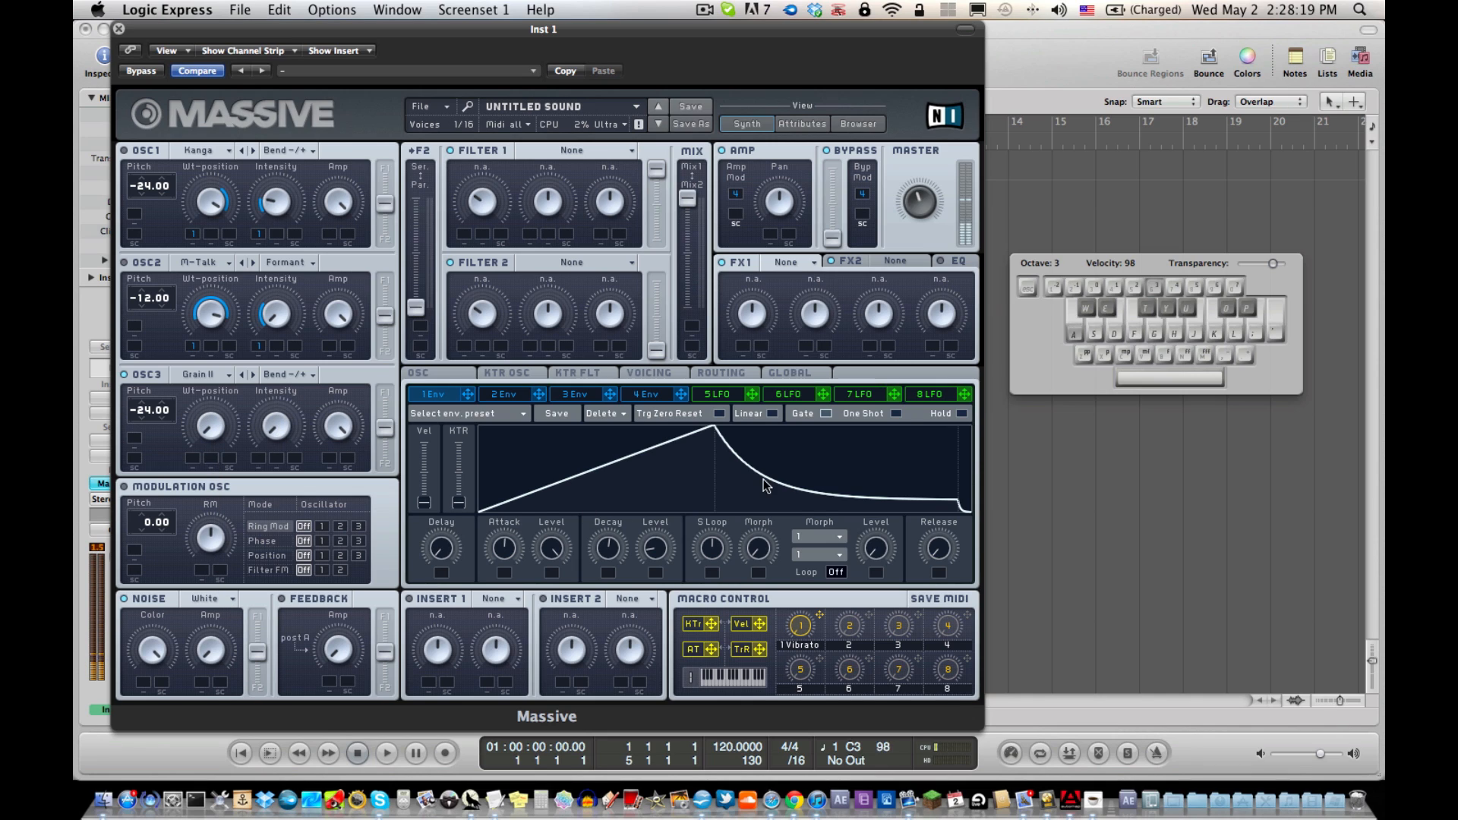
Assign Env 1 to oscillator 3's Wt-position, set its modulation range and play notes.
key(a)
drag(213, 431, 194, 395)
key(a)
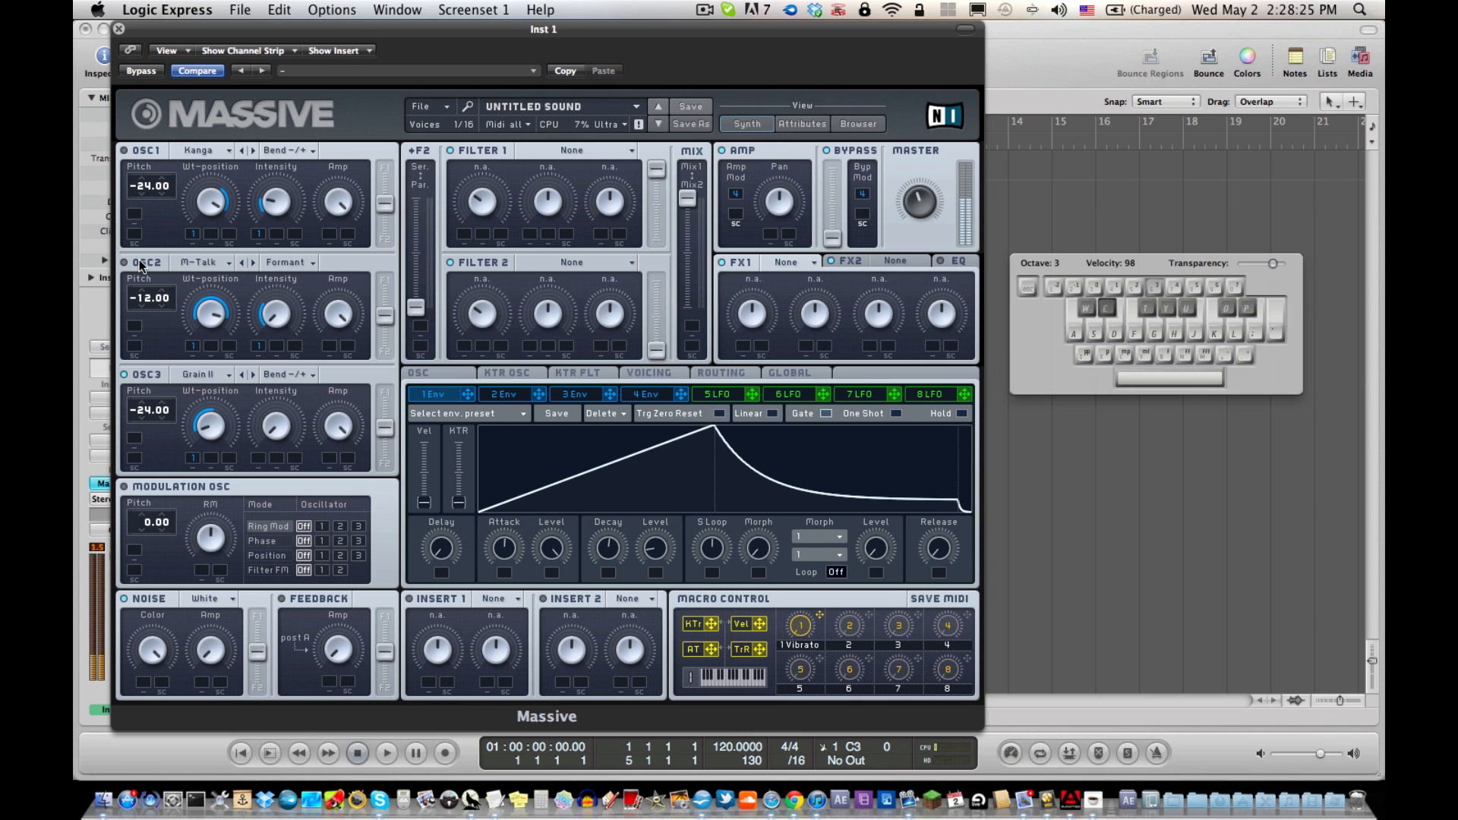
Switch oscillators 1 and 2 back on and audition all three oscillators together with different notes.
key(a)
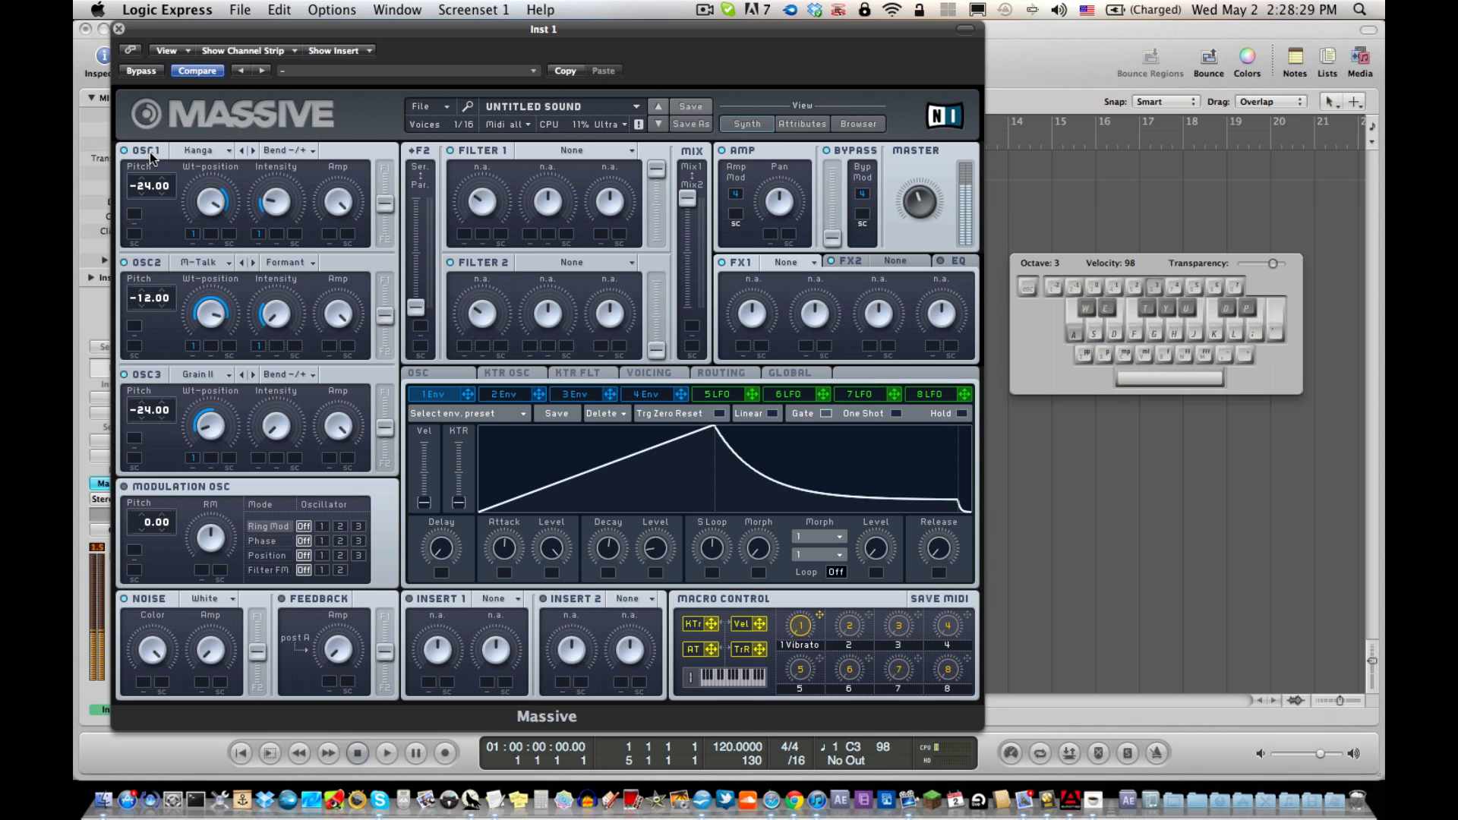
key(e)
key(k)
key(a)
key(a)
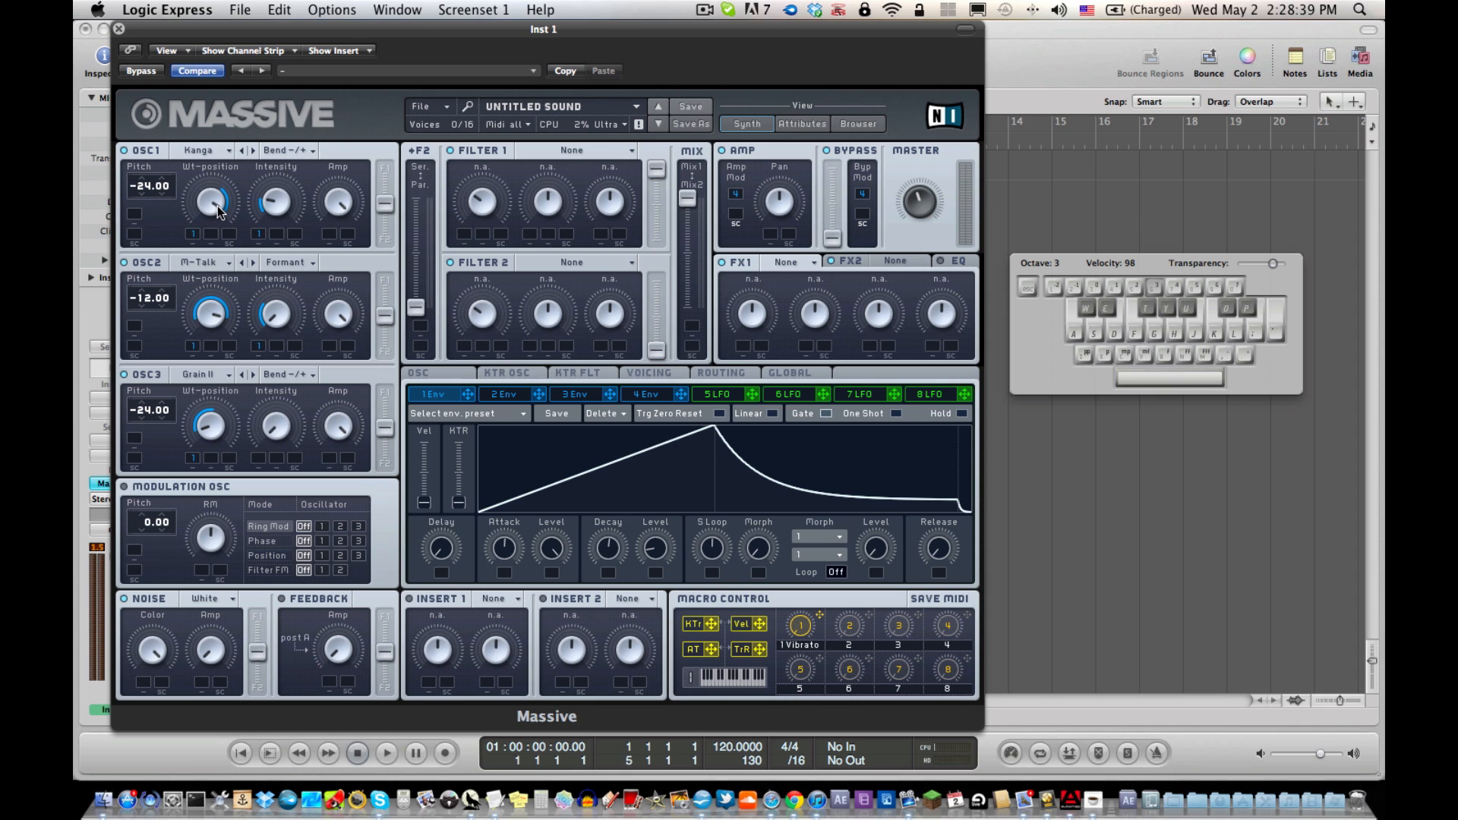
key(a)
Change oscillator 3's wavetable to Kangaroo, remove the Env 1 modulation from its Wt-position and audition it alone.
click(204, 371)
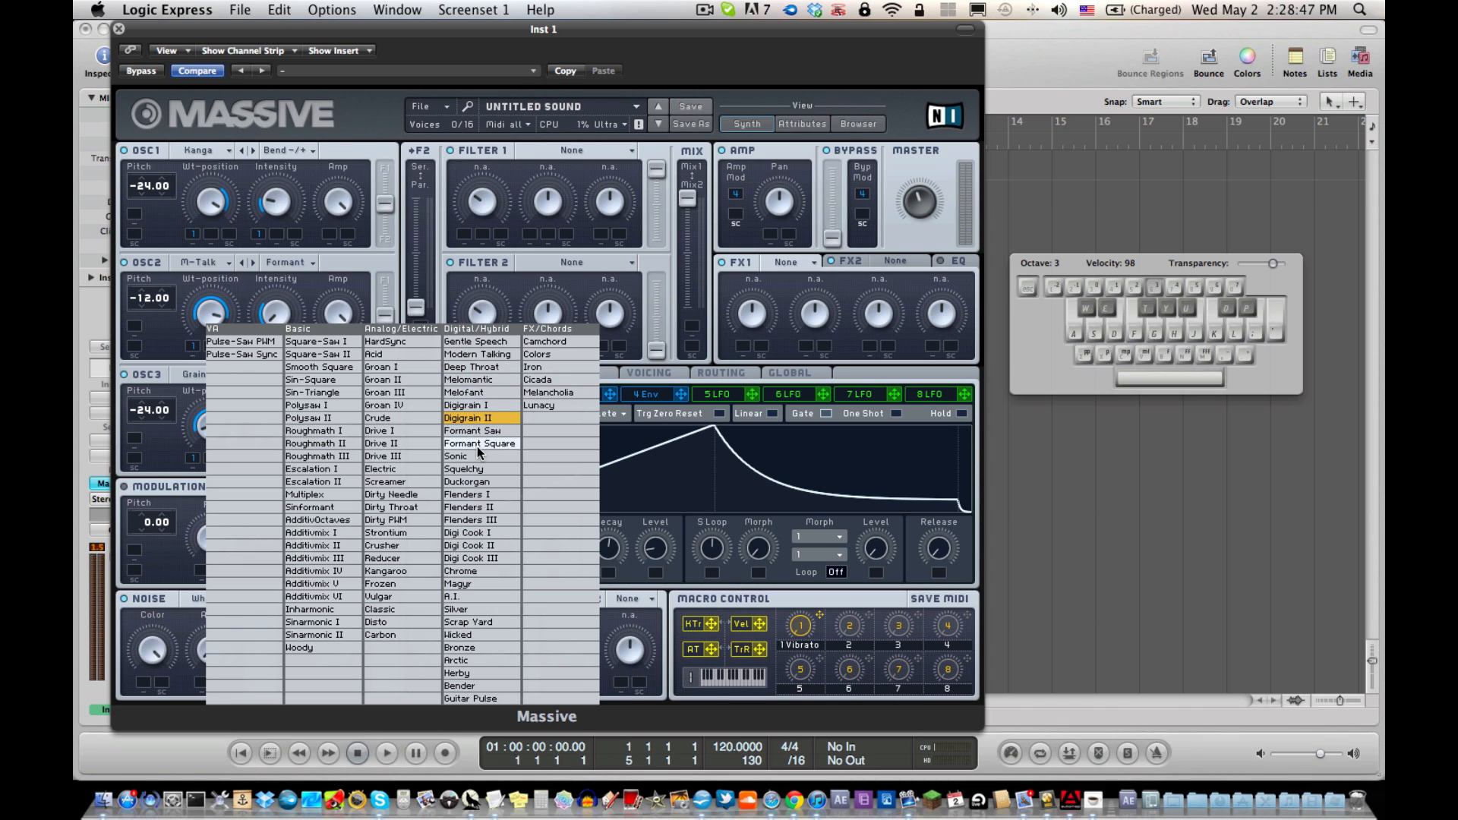
click(404, 570)
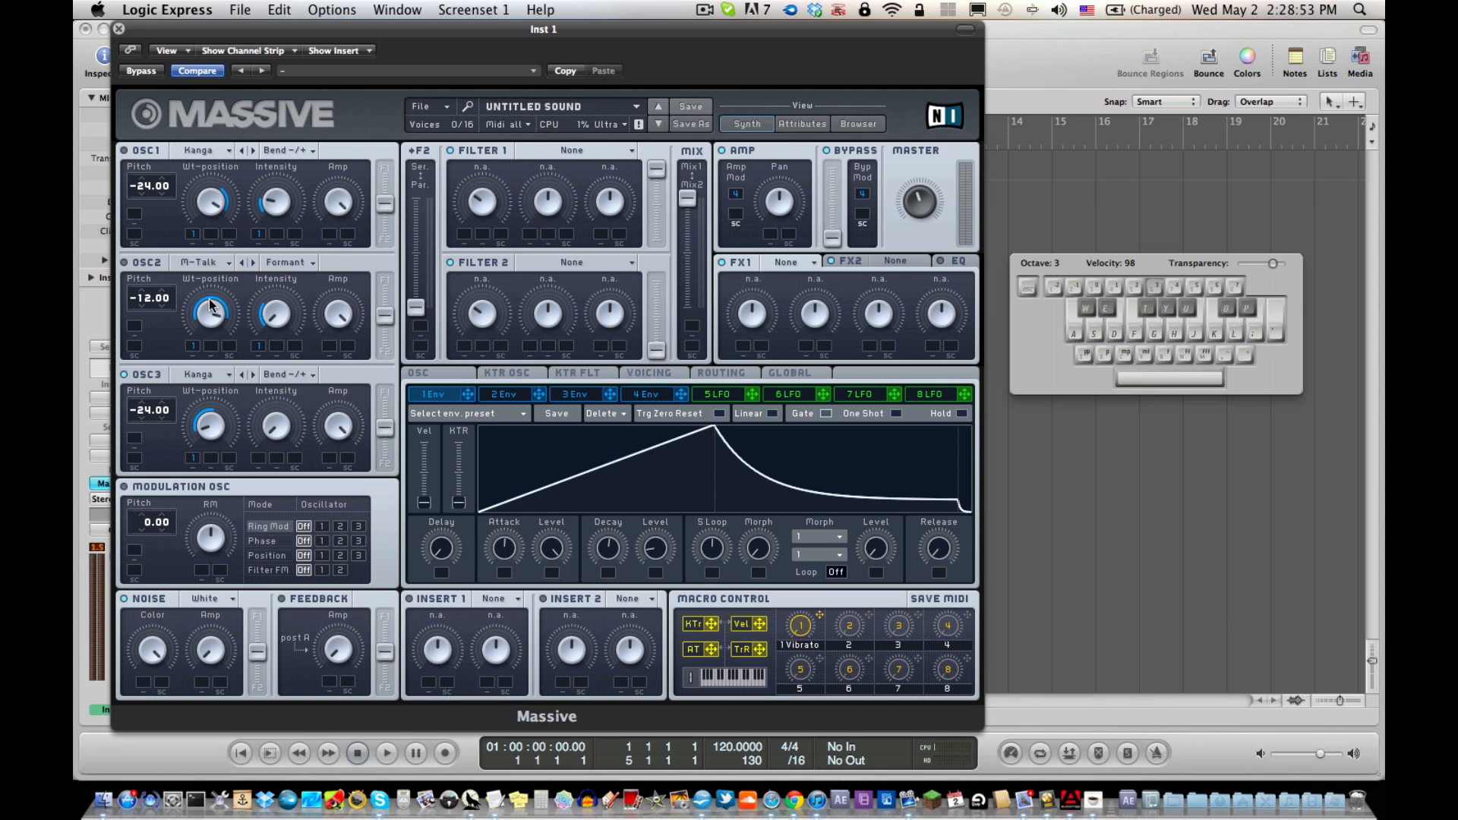
right_click(197, 459)
click(205, 476)
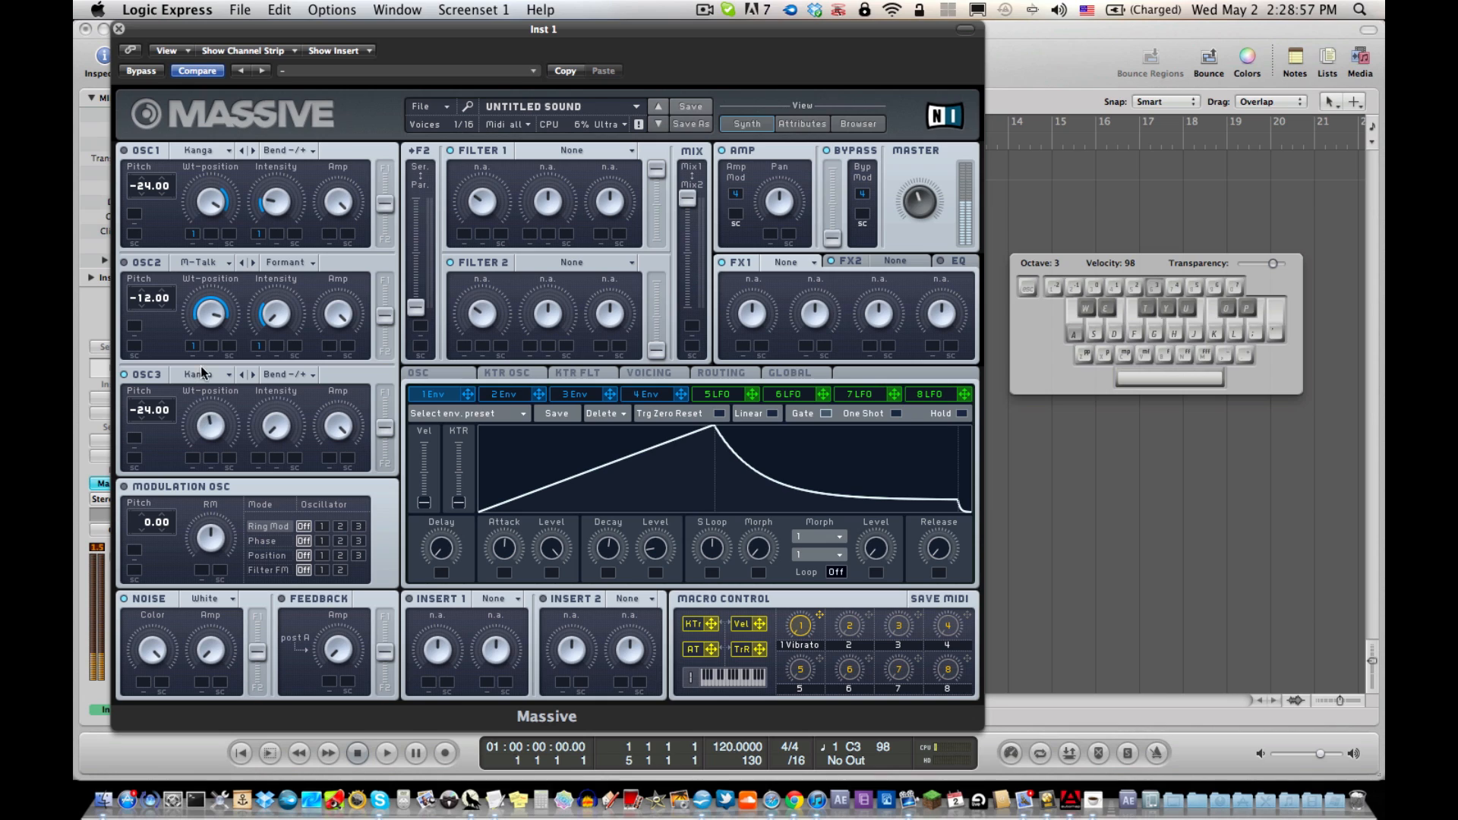
key(e)
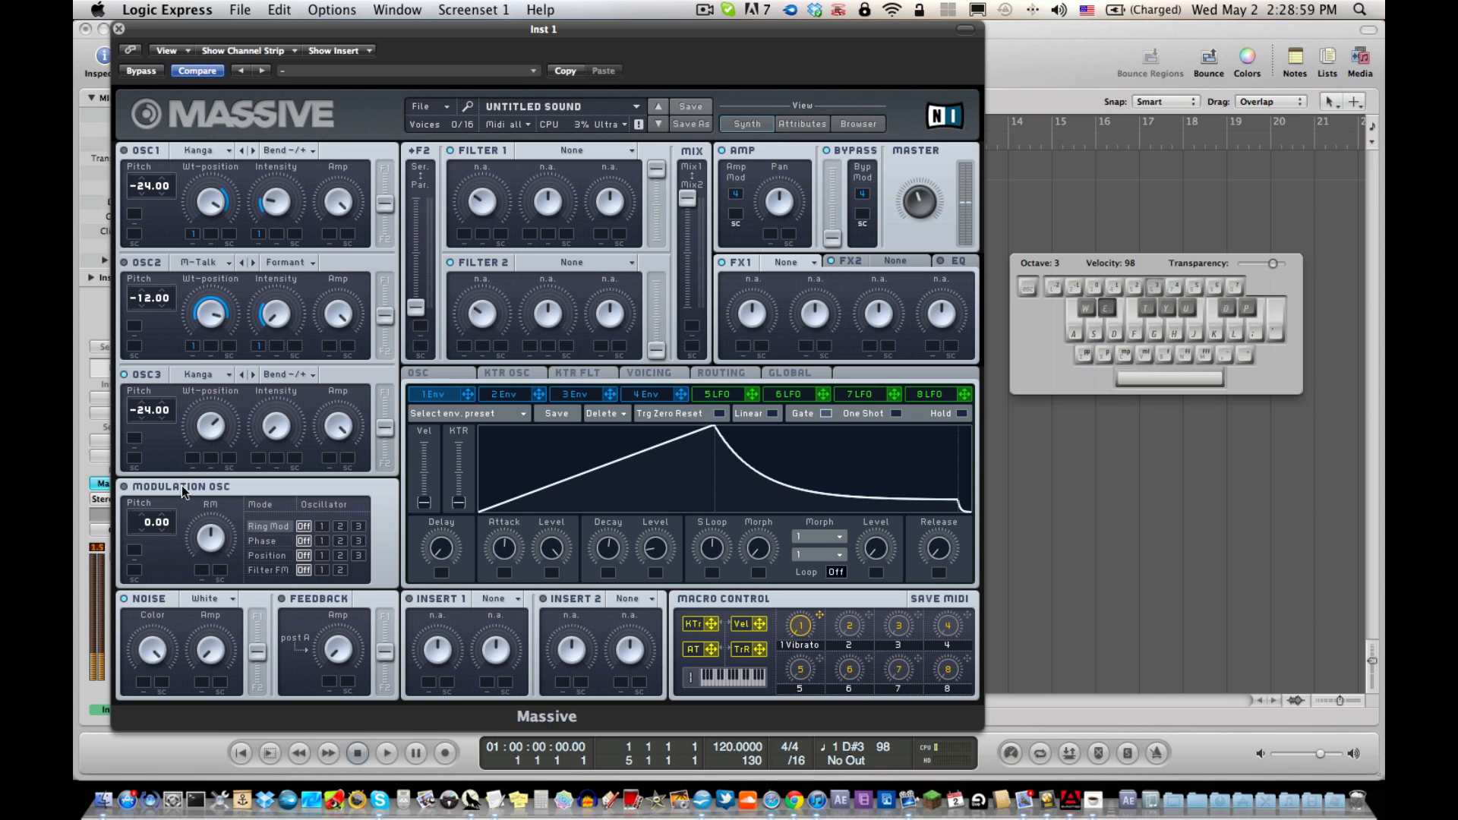
Switch on the modulation oscillator and set its Pitch to -24.00 while playing notes.
key(a)
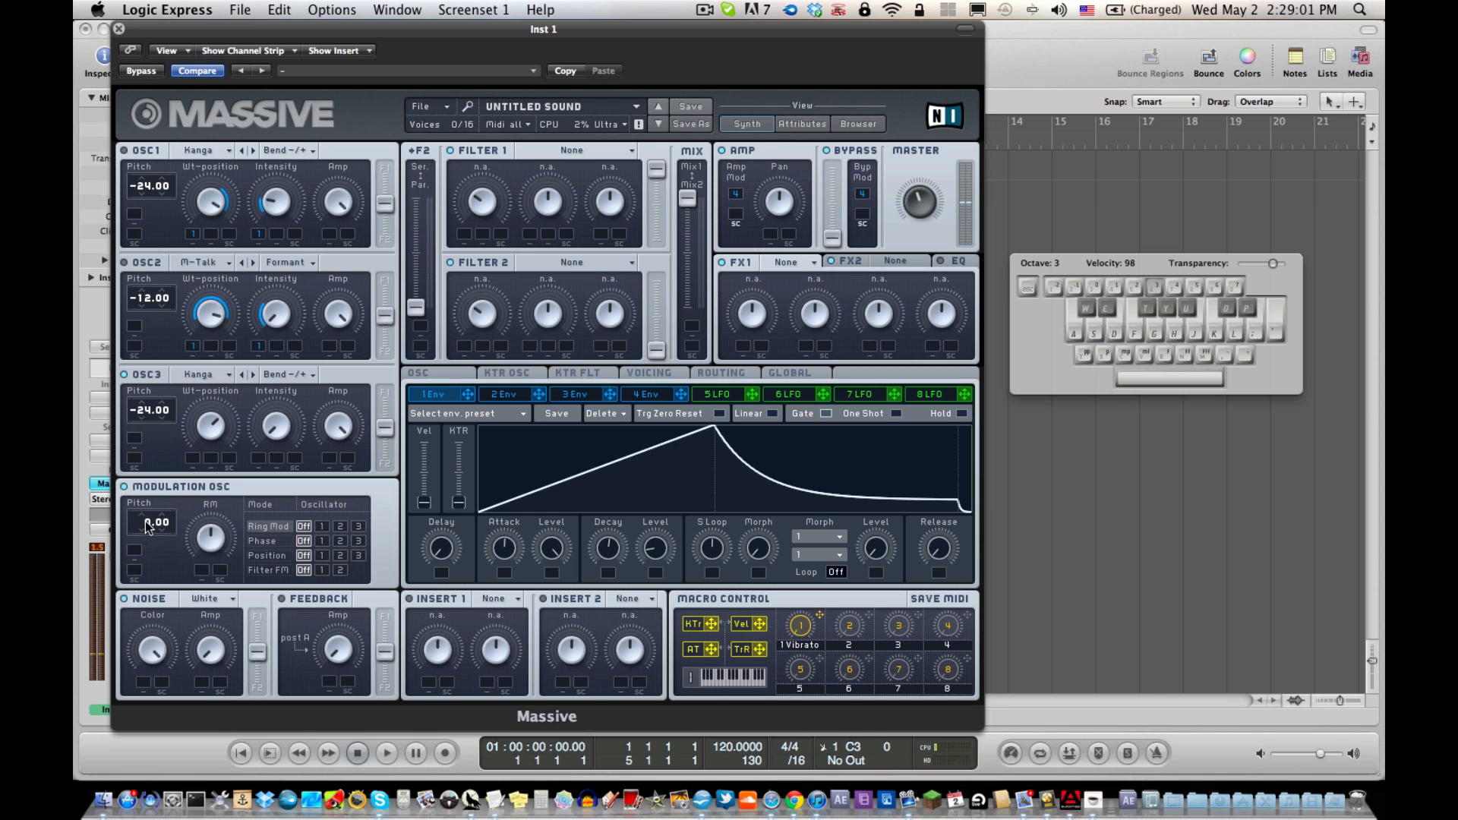
drag(154, 565, 155, 569)
key(a)
key(a)
Apply Ring Mod to oscillator 3 and try different RM amounts while playing a note.
click(358, 526)
key(a)
key(a)
key(a)
key(a)
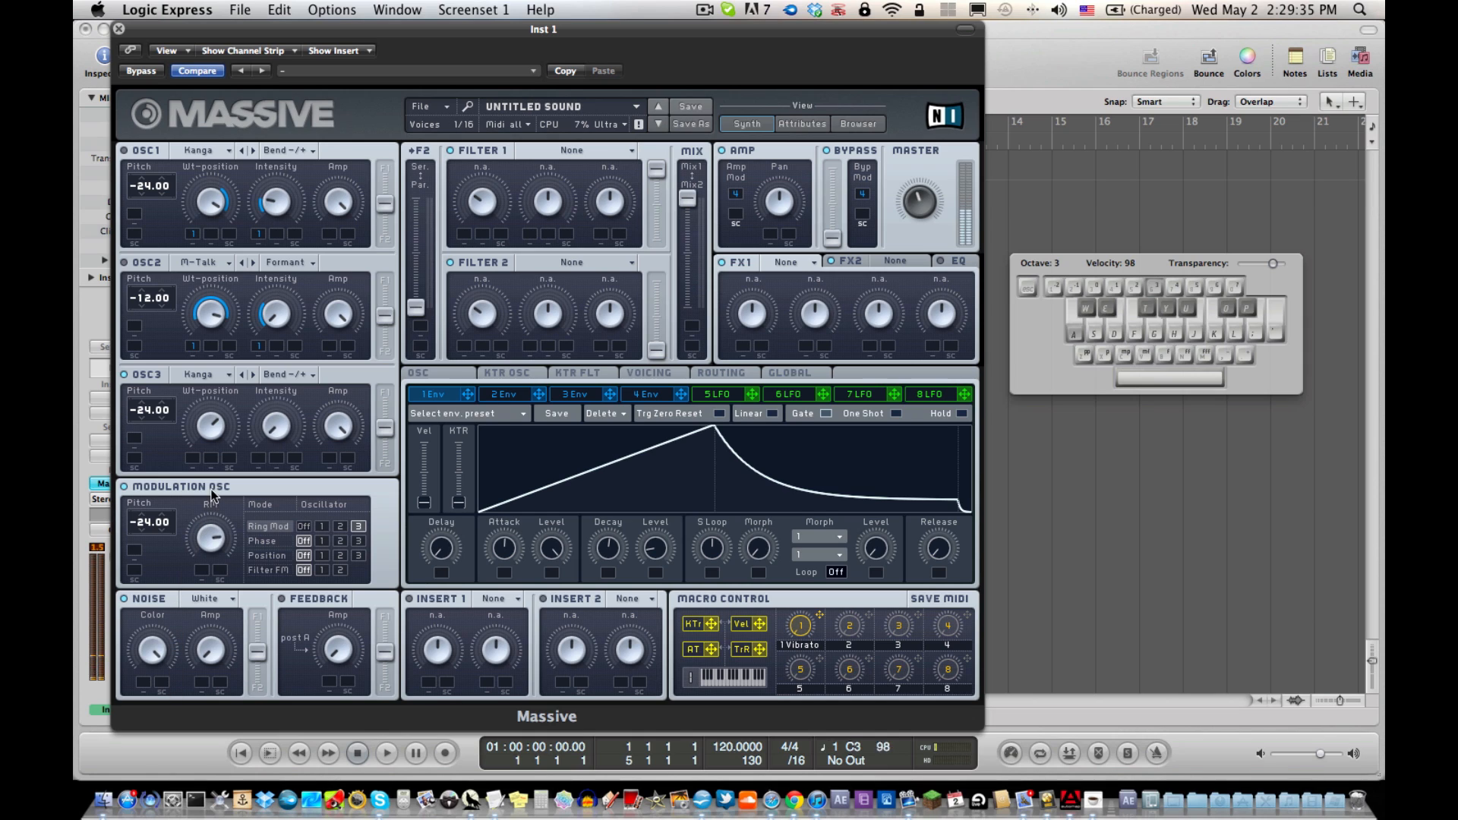
key(a)
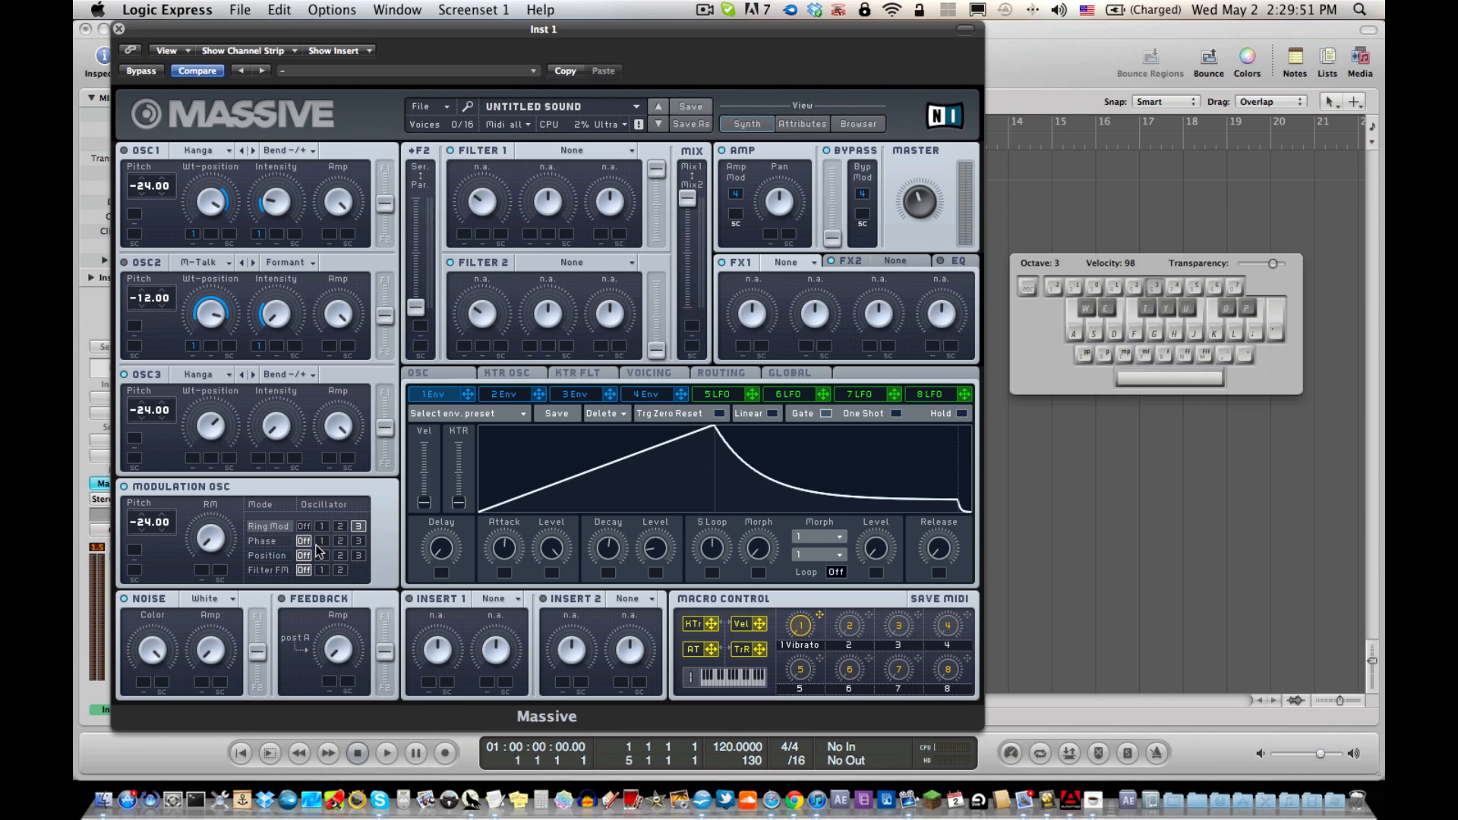
Switch Ring Mod off, apply Phase modulation to oscillator 3 and try different Phase amounts with notes.
click(306, 527)
click(280, 542)
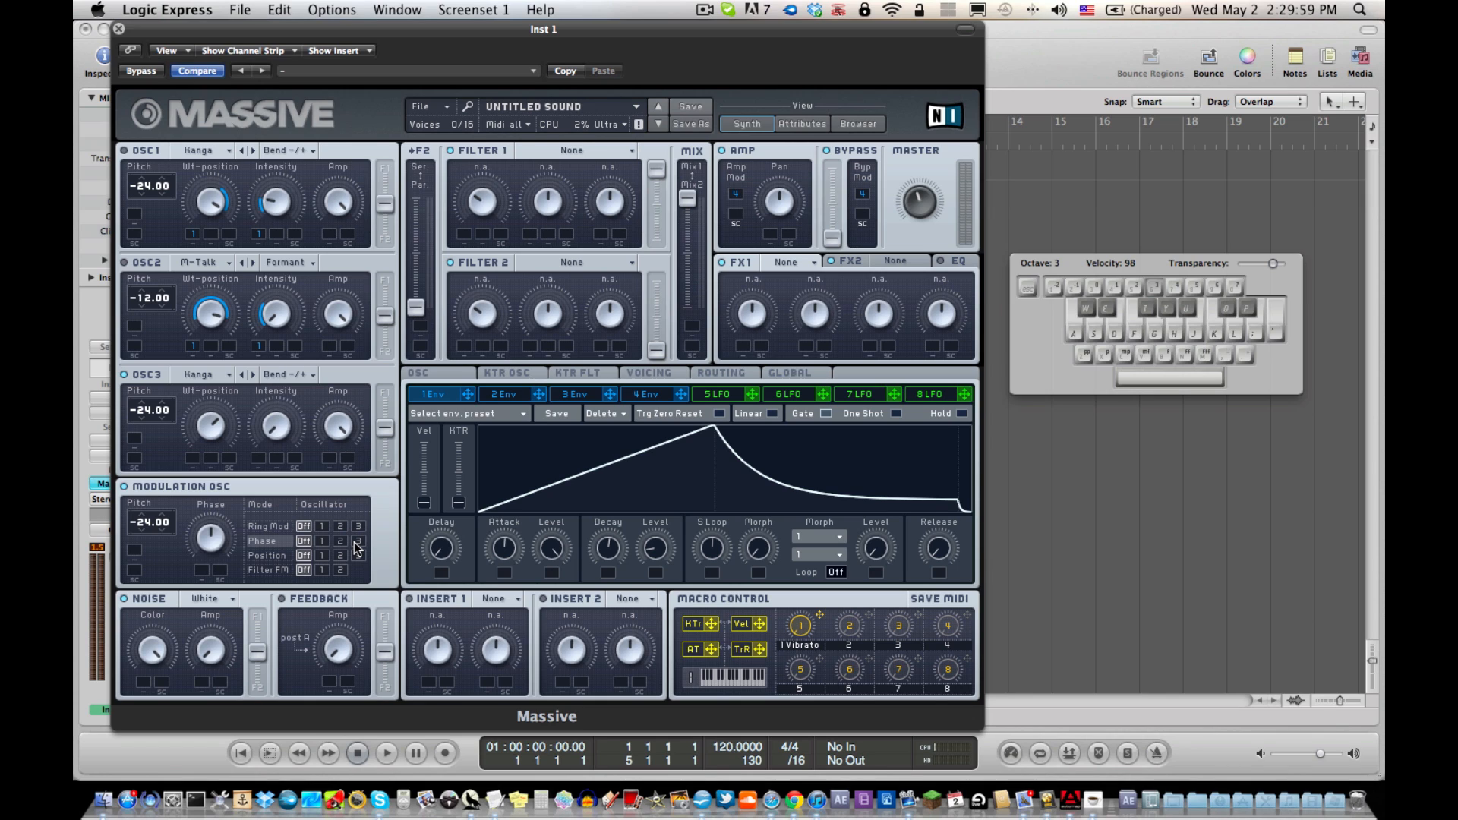
click(355, 541)
key(a)
key(a)
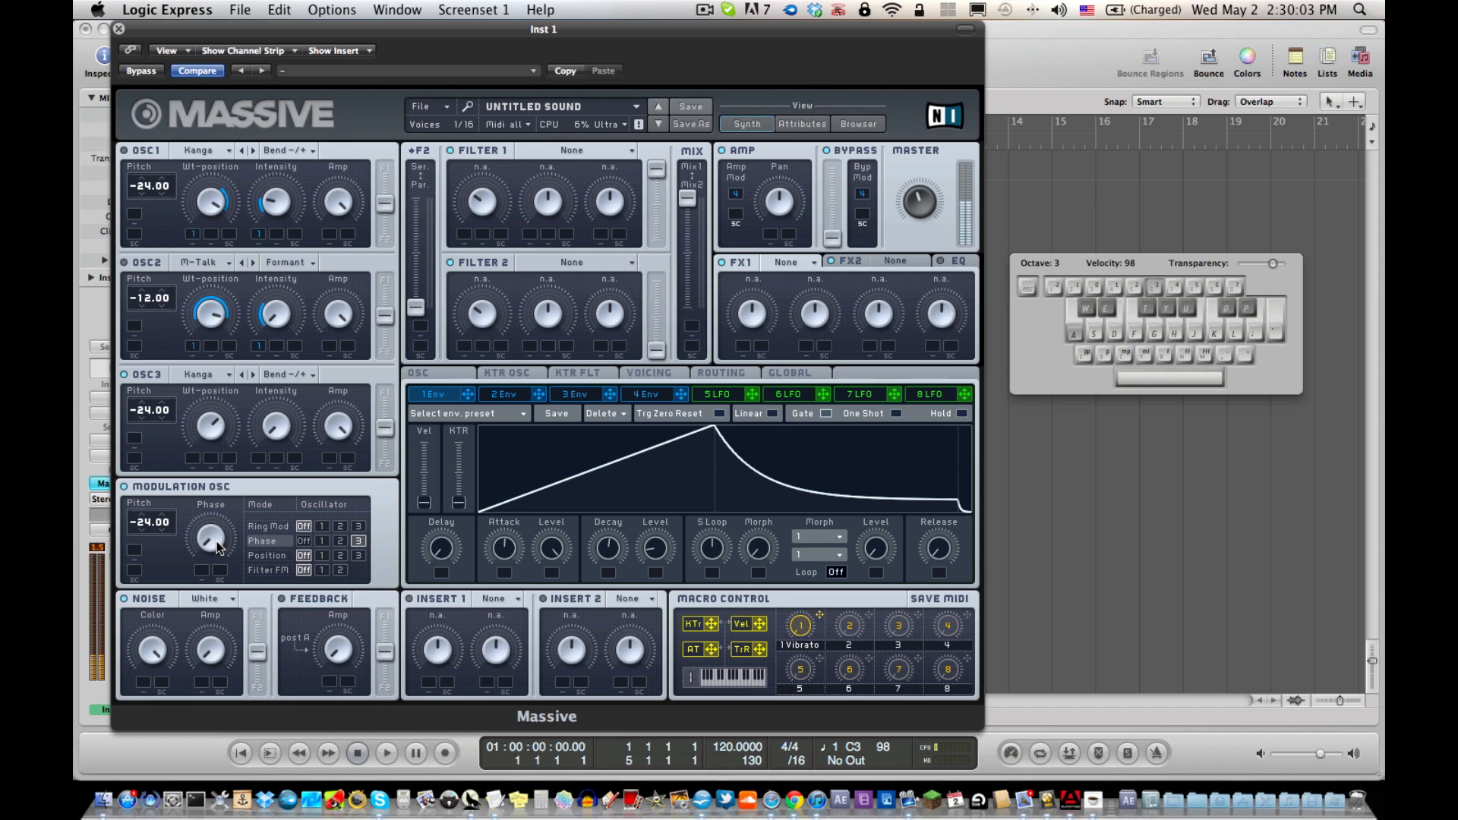
drag(217, 546, 219, 524)
key(e)
key(e)
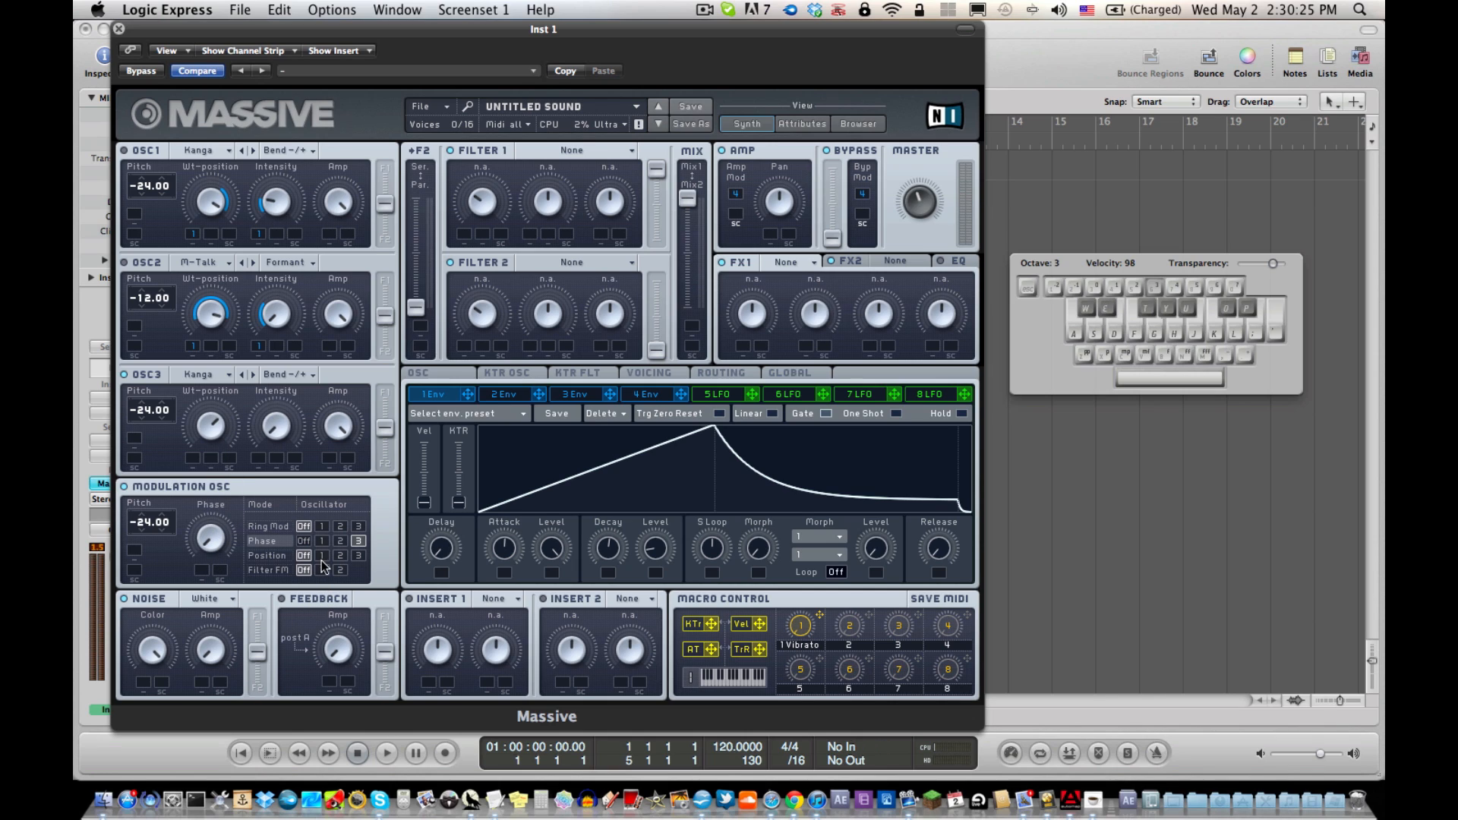
Switch Phase modulation off, apply Position modulation to oscillator 3 and try different Position amounts.
click(303, 542)
click(262, 556)
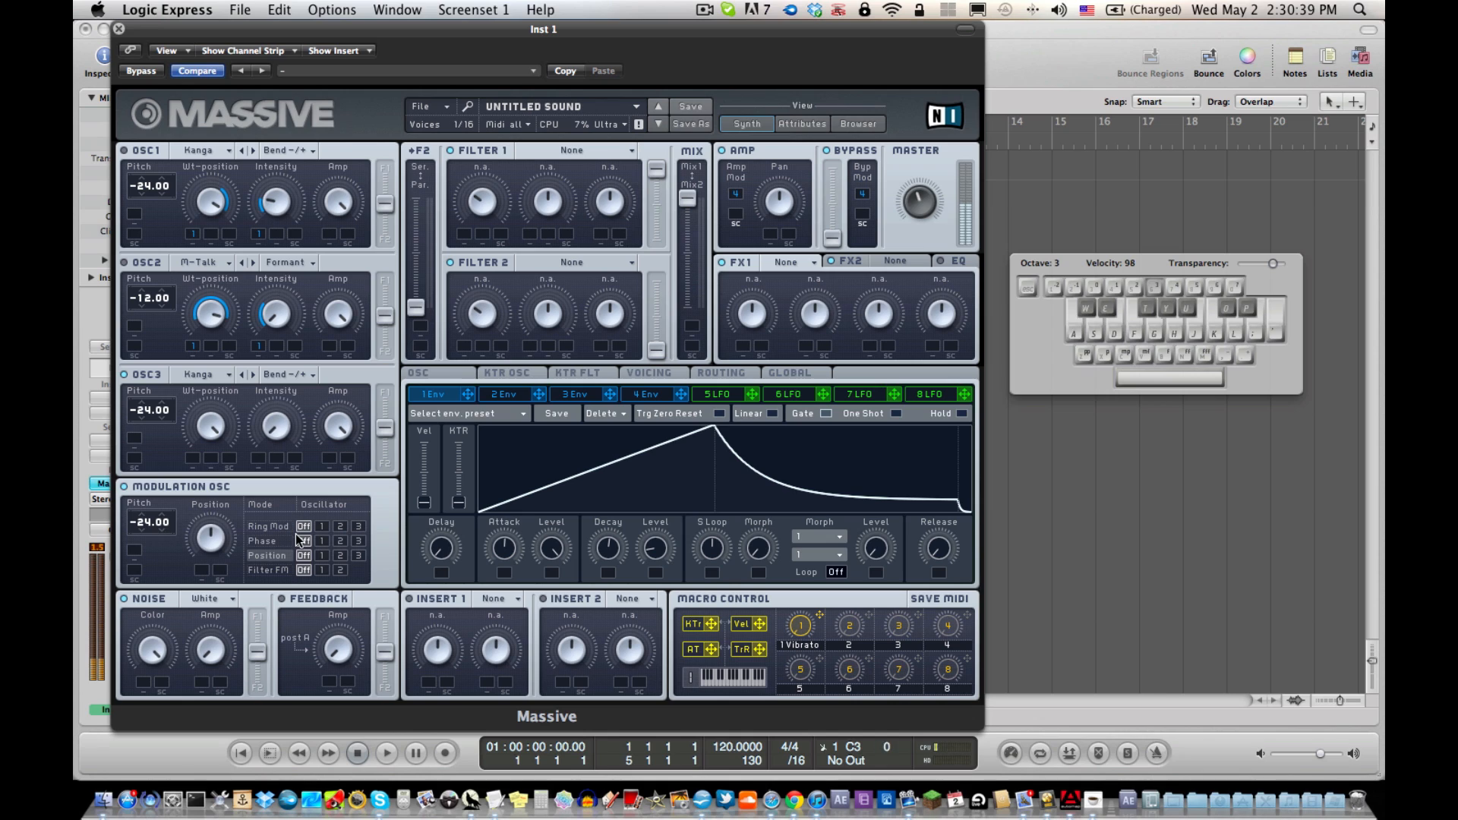
click(357, 556)
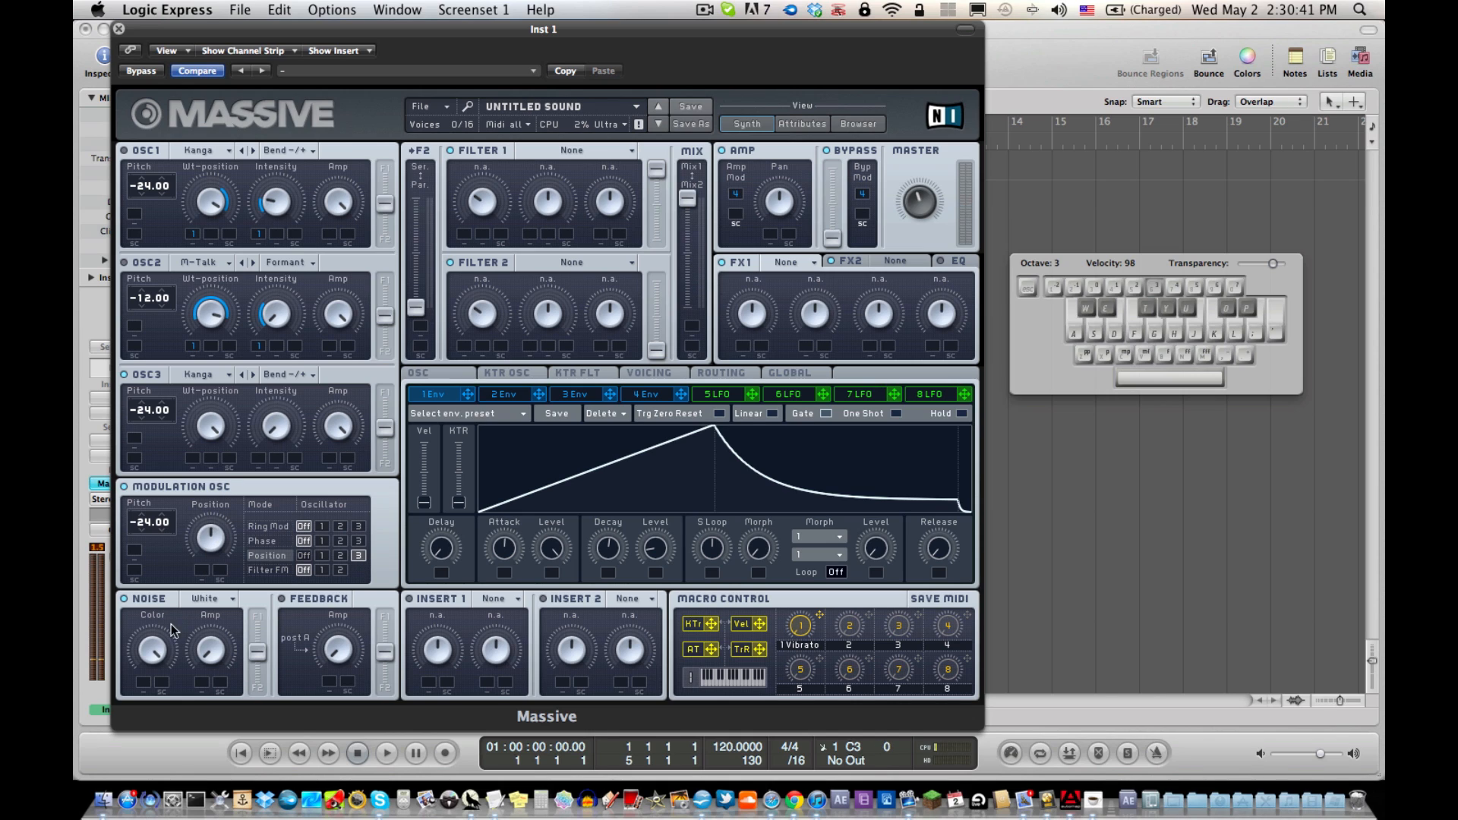
key(a)
drag(221, 549, 272, 375)
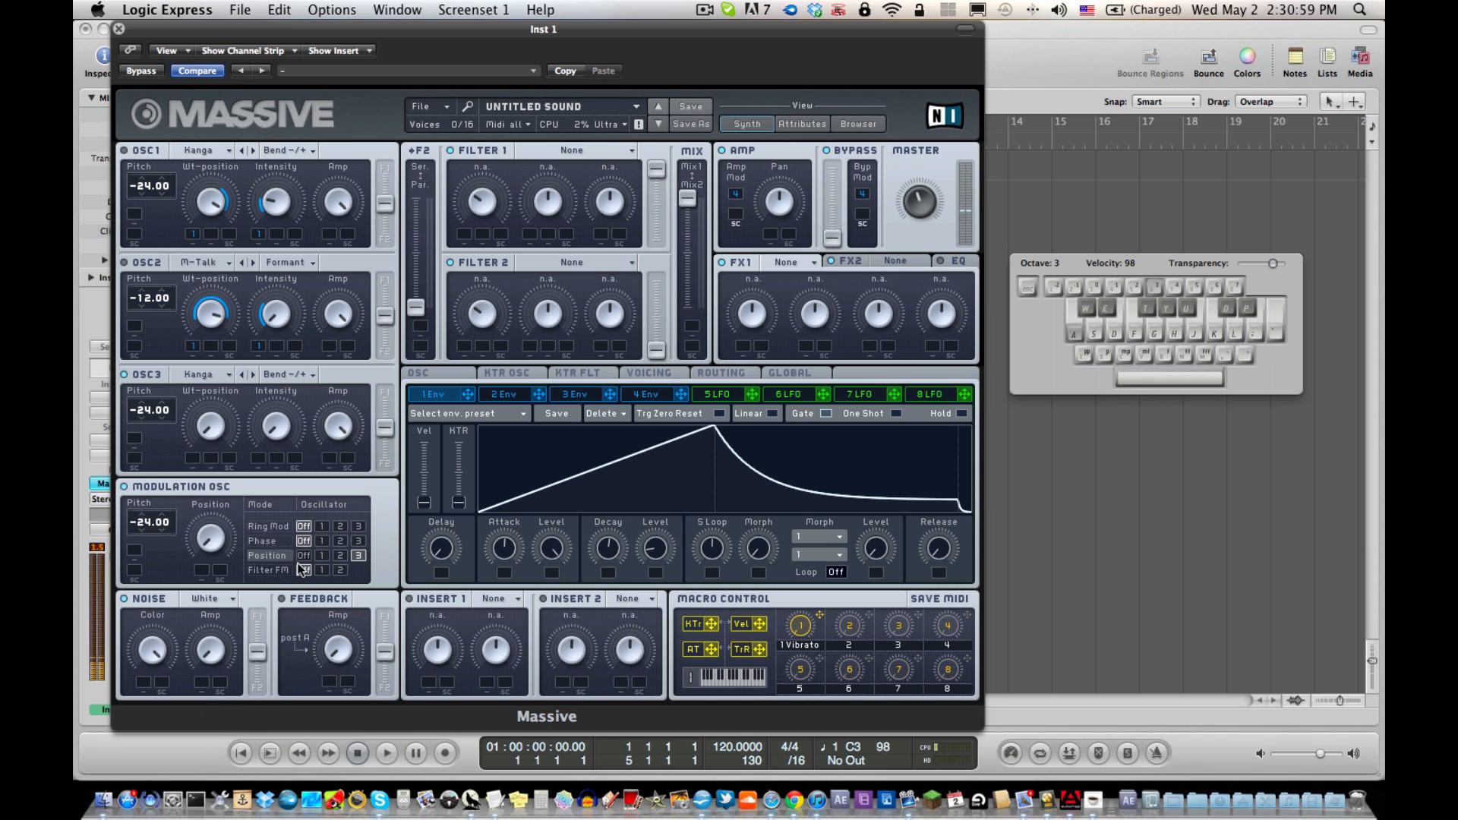
key(e)
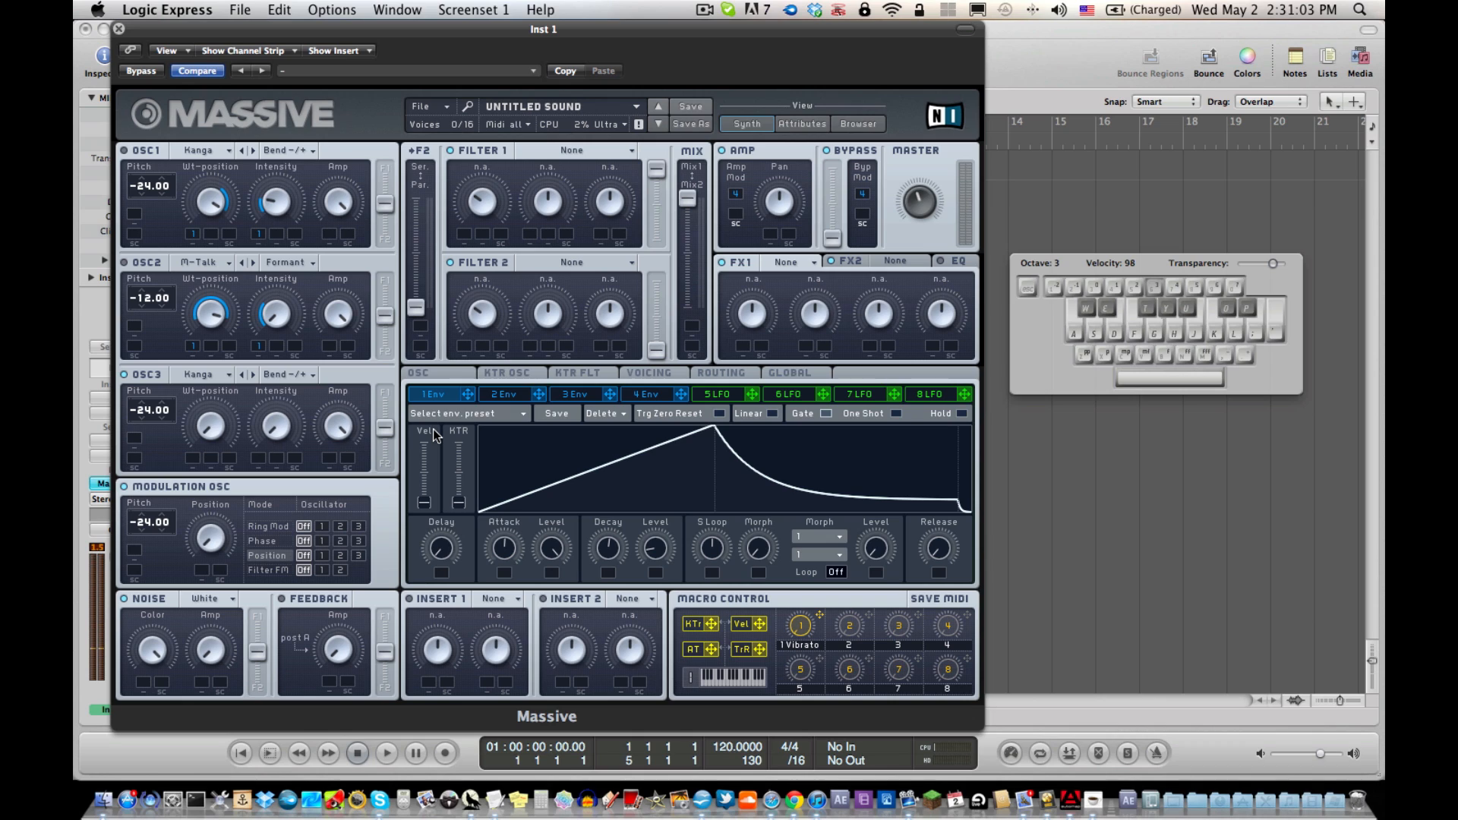
Select the Filter FM mode, set Filter 1 to Daft and route the modulation oscillator to filter 1.
click(267, 570)
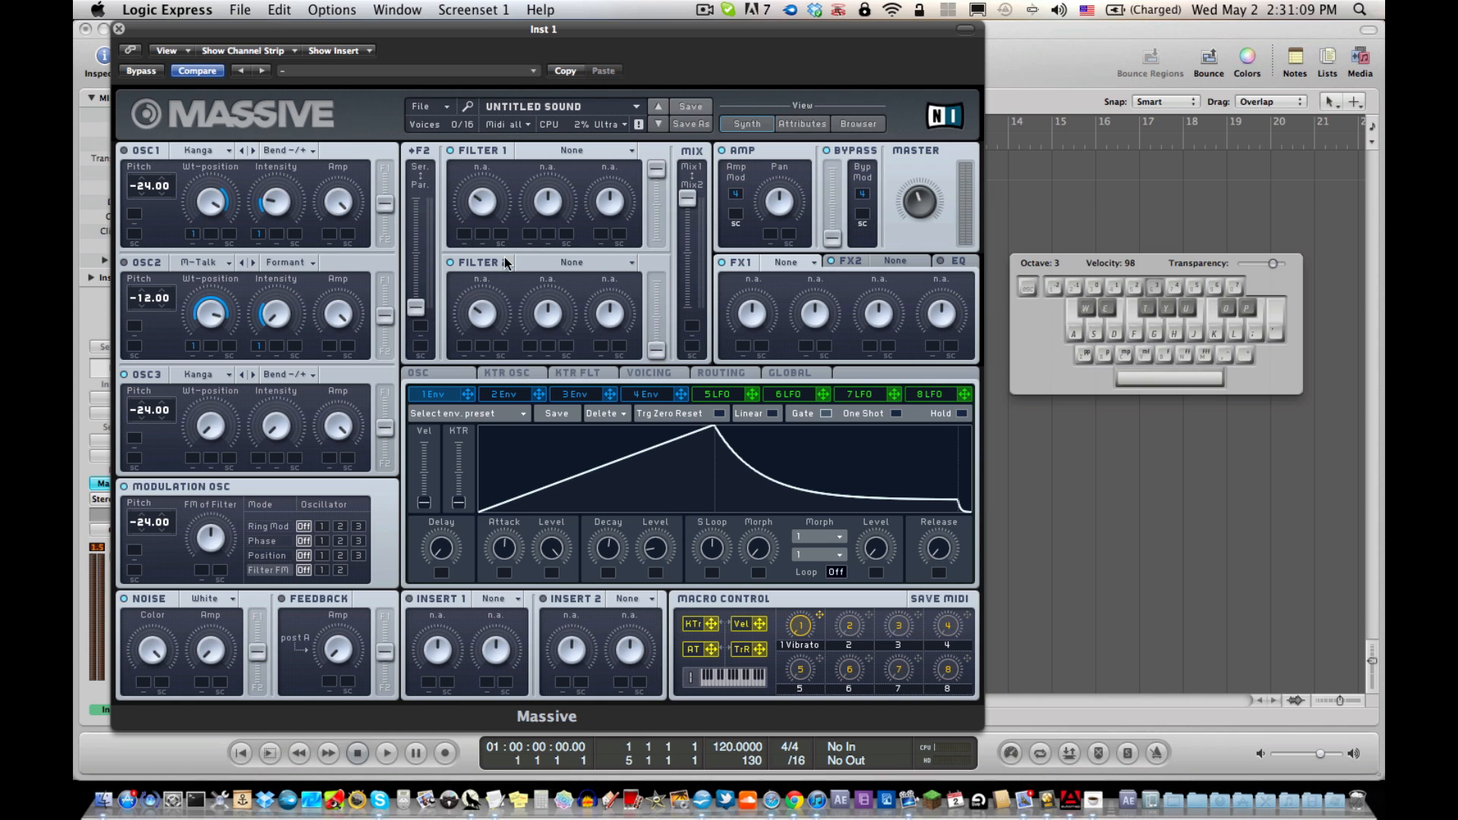
click(604, 152)
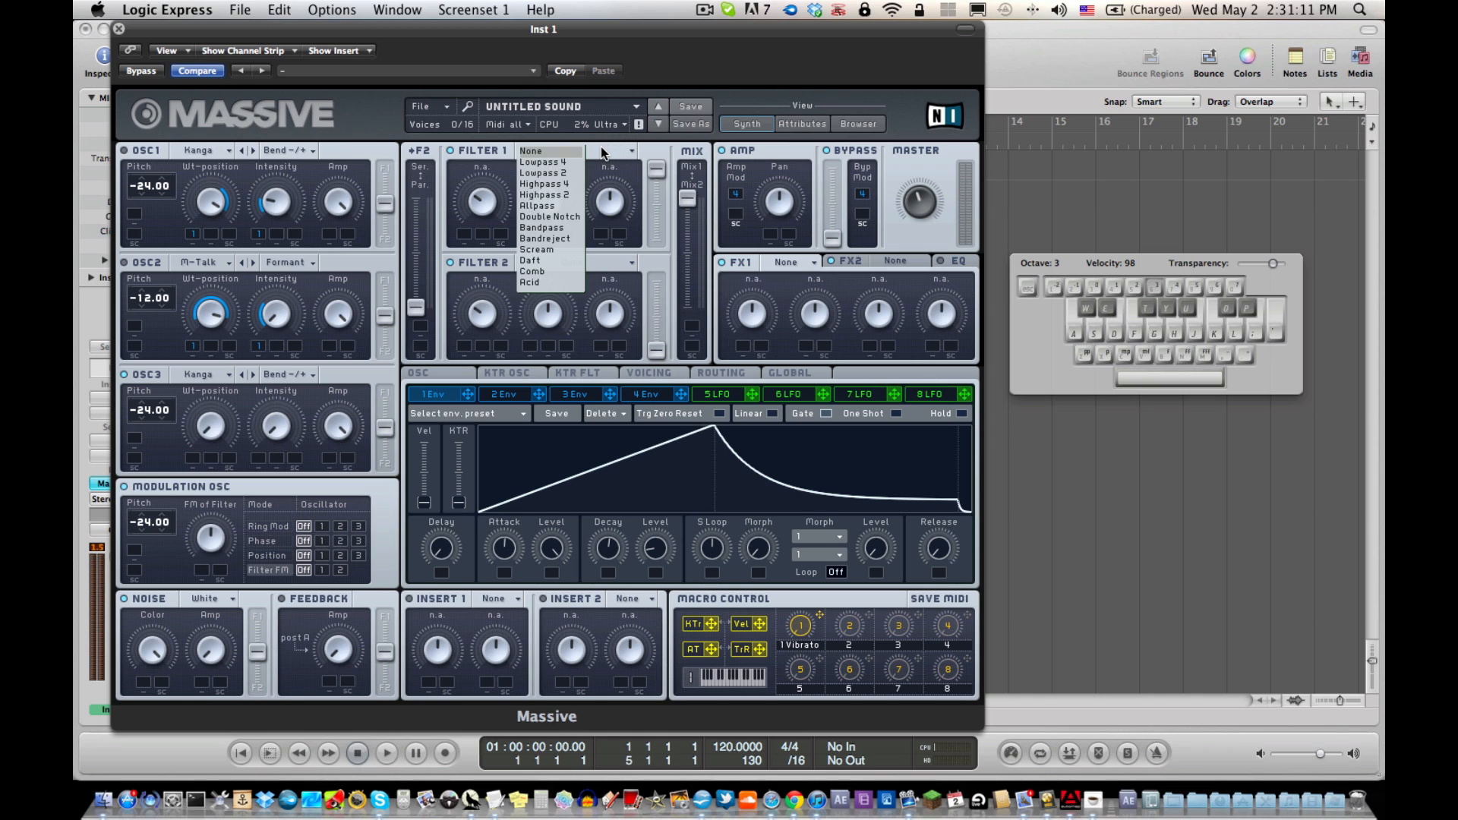
click(541, 261)
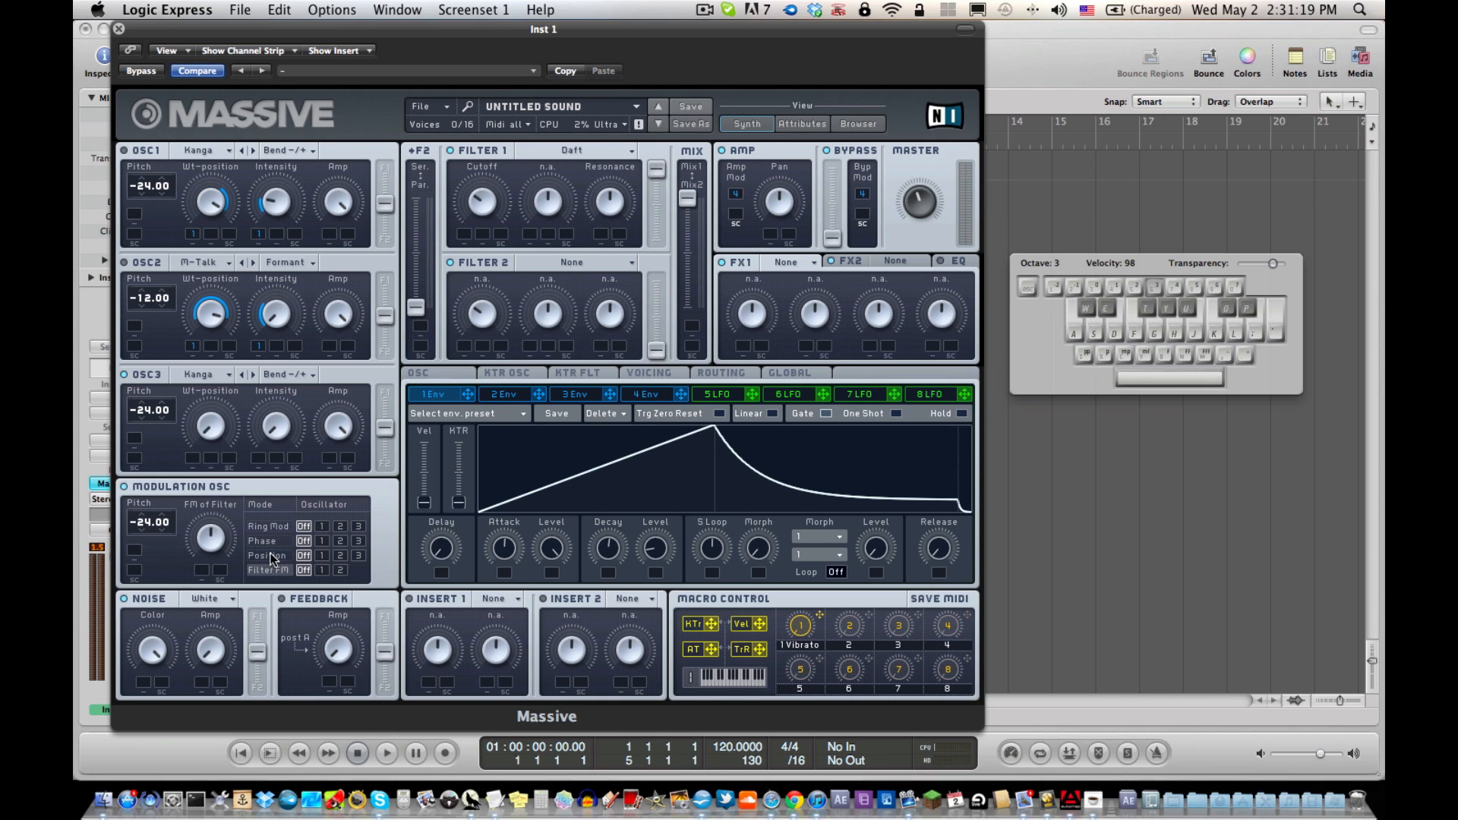
key(a)
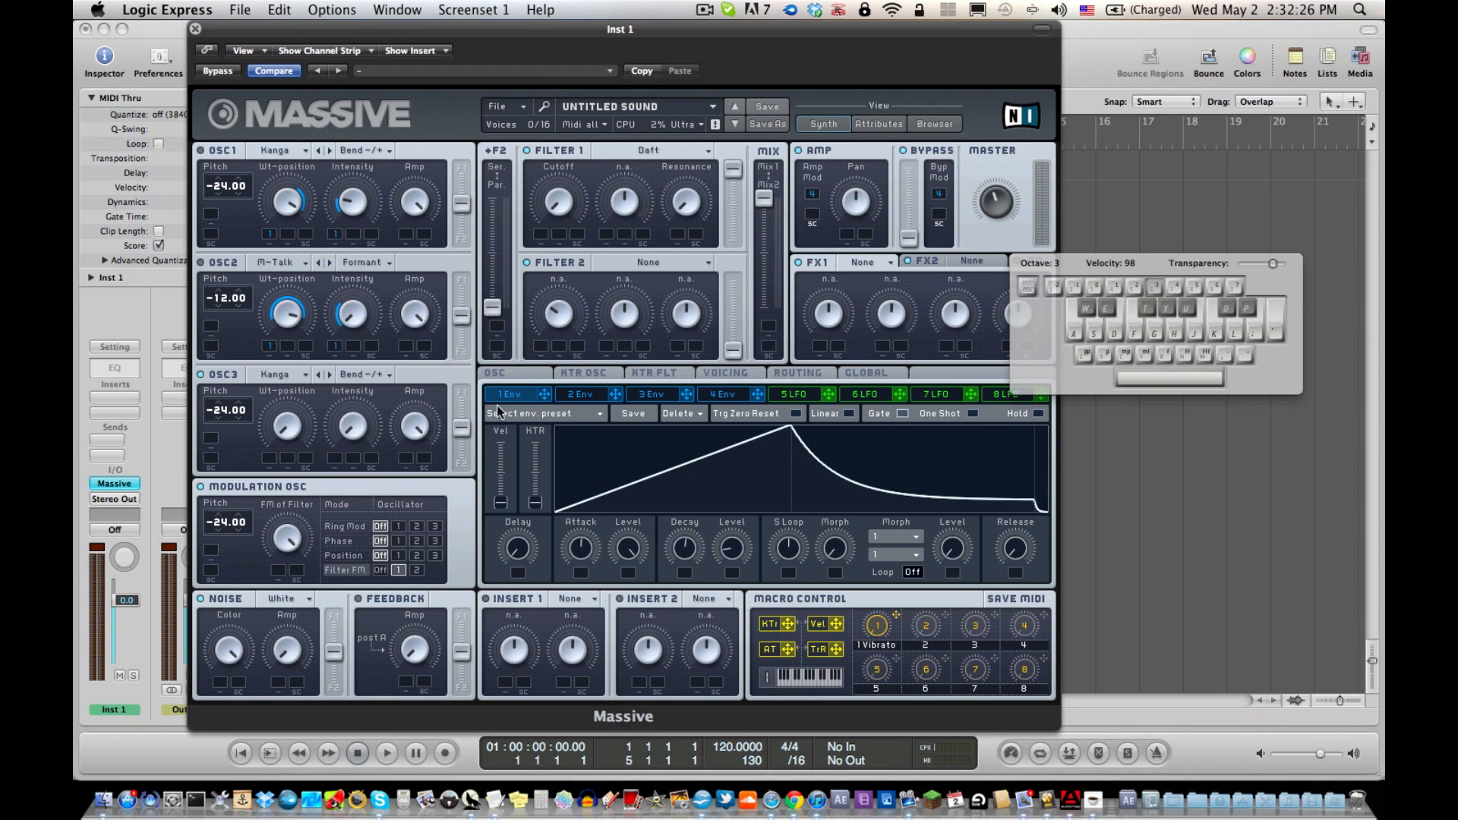
Try different Filter 1 Cutoff settings with the Filter FM modulation while repeatedly playing a note.
drag(551, 196, 516, 101)
drag(555, 213, 552, 34)
drag(562, 200, 544, 418)
key(a)
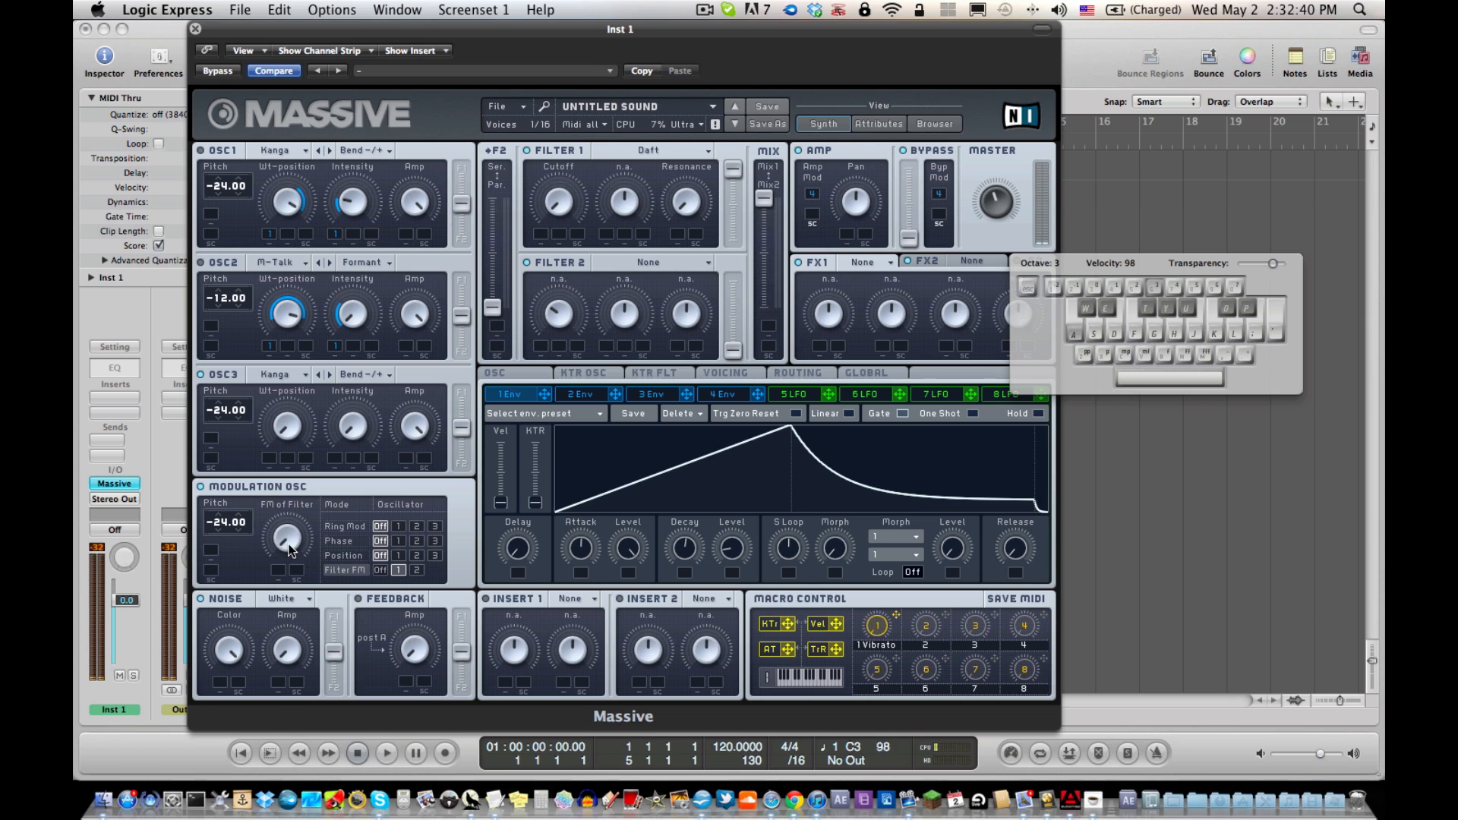
key(a)
key(a)
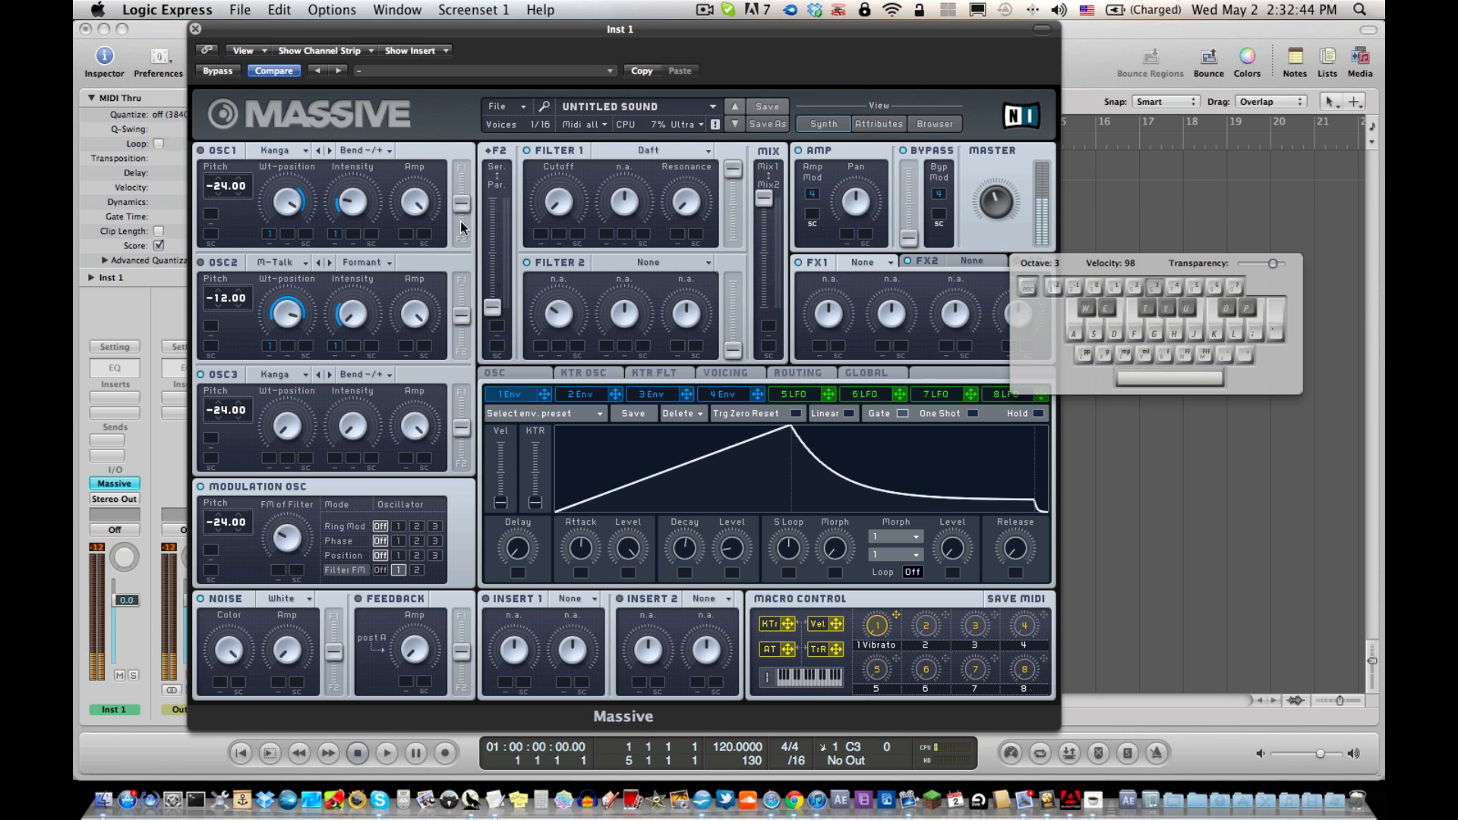
key(a)
Set the modulation oscillator's pitch to -36.00 and play several different notes to hear the filter FM.
drag(232, 541, 233, 553)
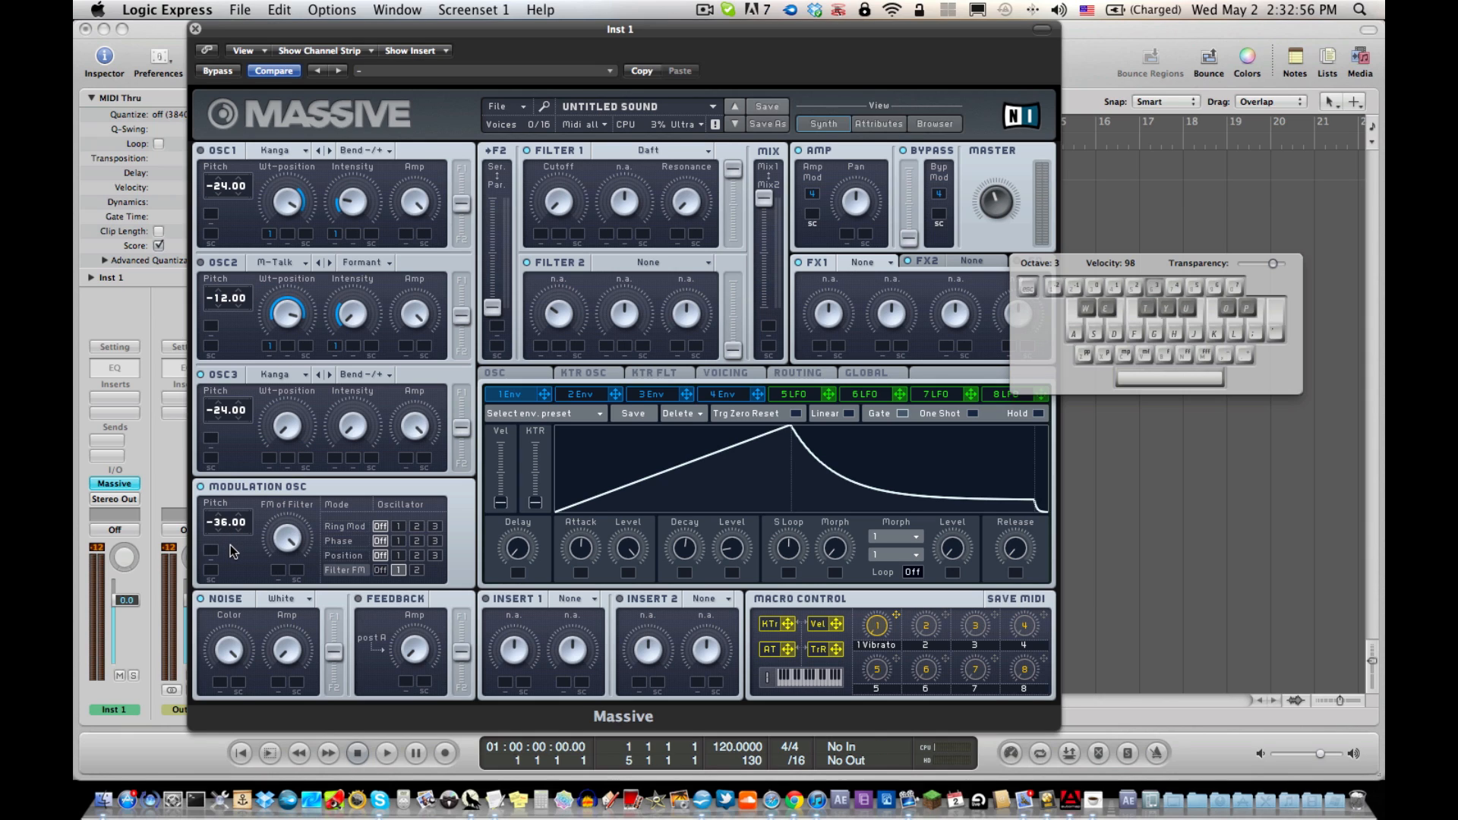
key(a)
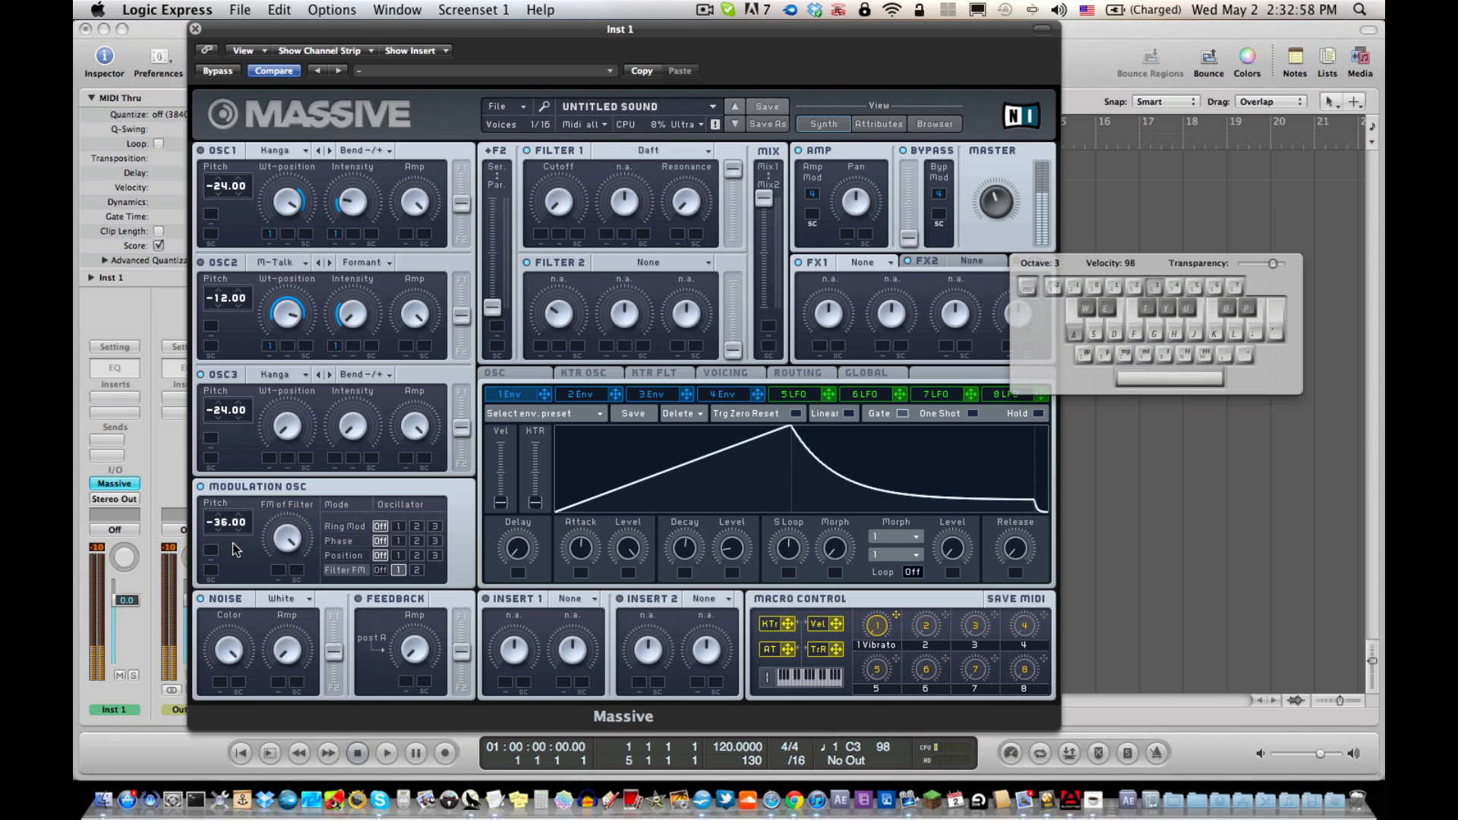
key(e)
key(a)
key(e)
key(e)
key(a)
key(a)
key(a)
key(e)
key(g)
key(e)
key(a)
Switch off the modulation oscillator and play a note repeatedly to audition the White noise with different Color settings.
click(201, 487)
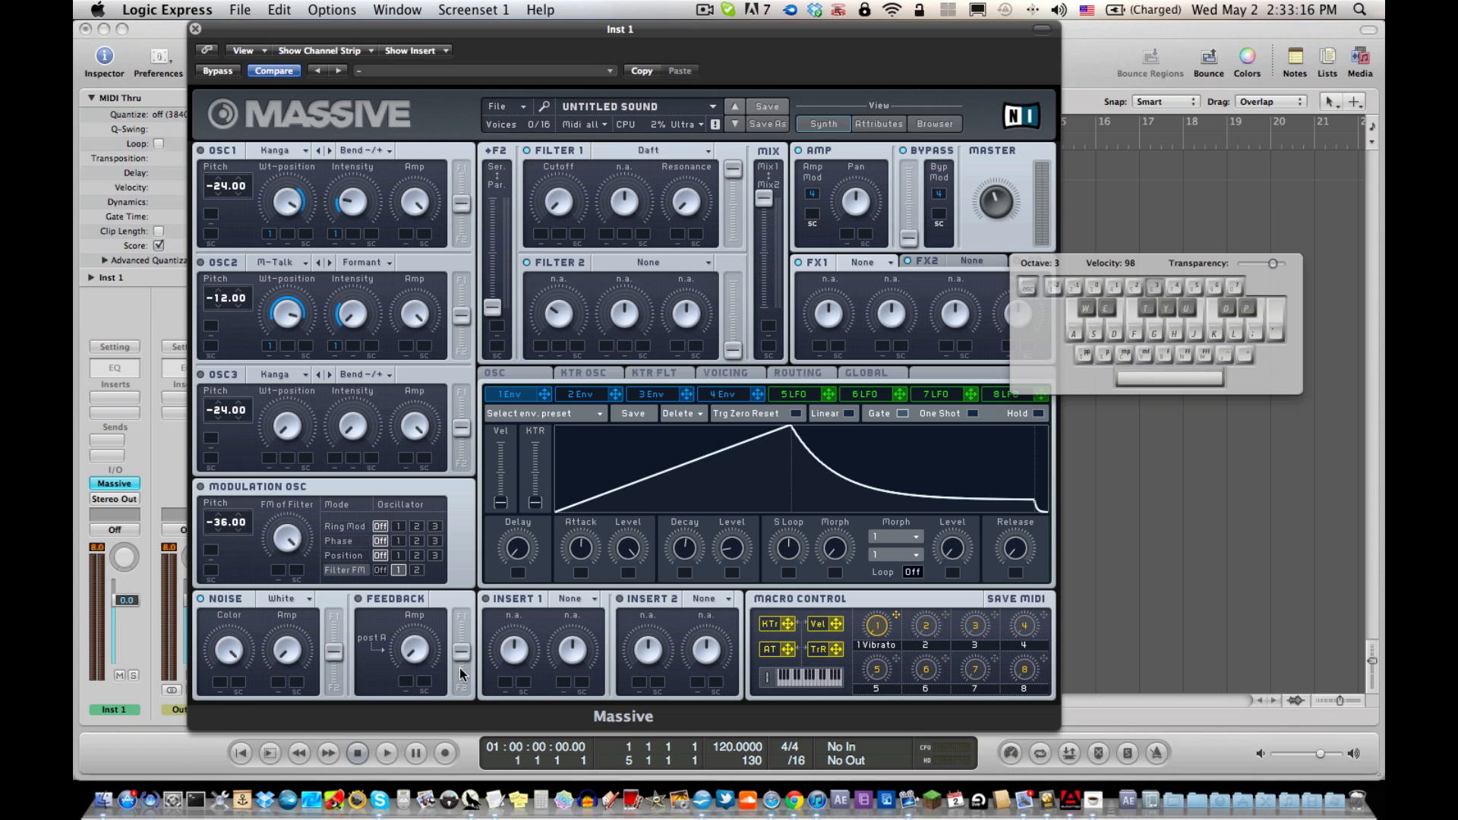
key(a)
key(a)
key(a)
key(a)
key(a)
key(a)
key(a)
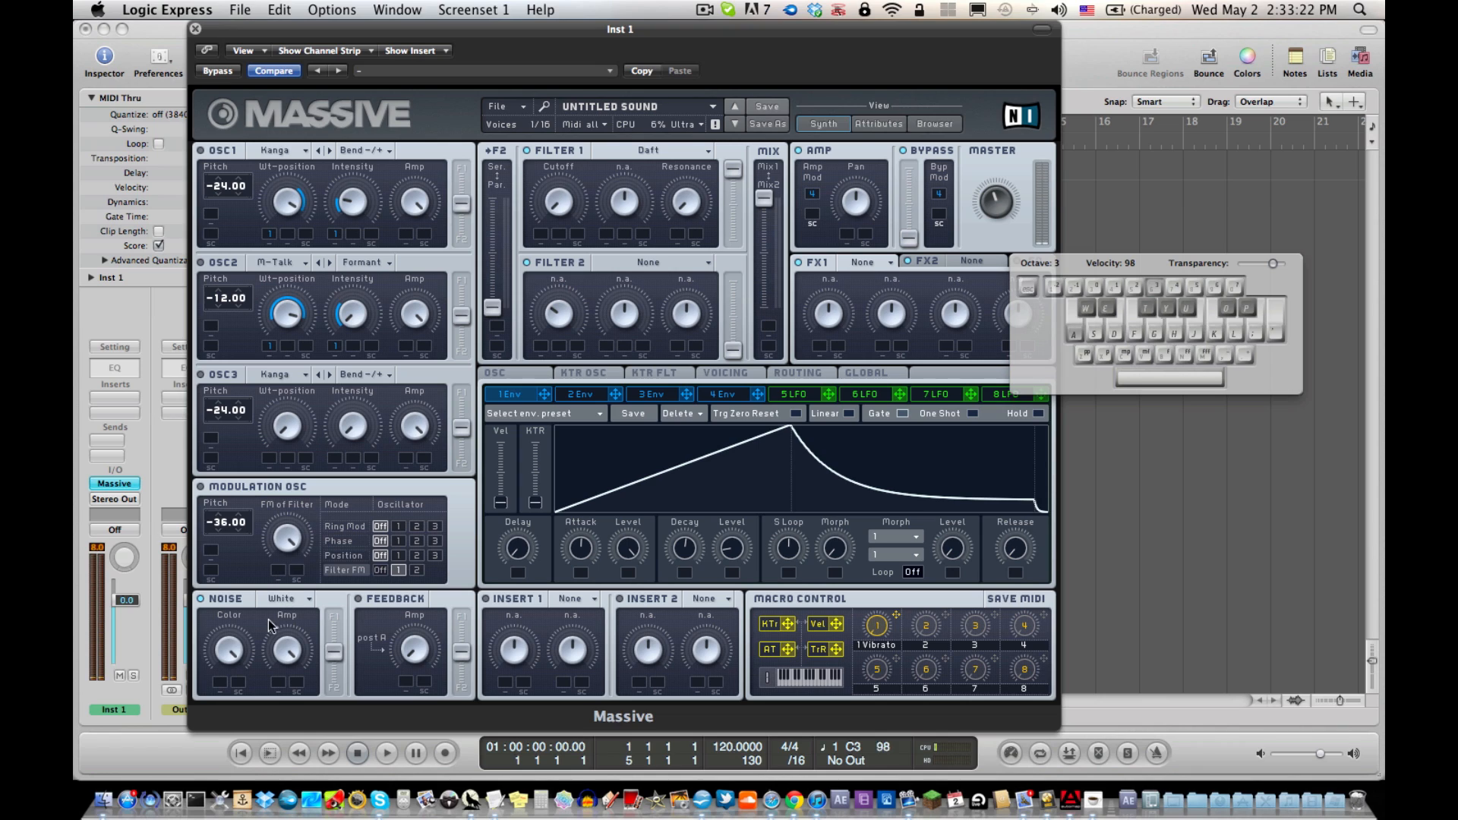
key(a)
key(a)
key(a)
key(a)
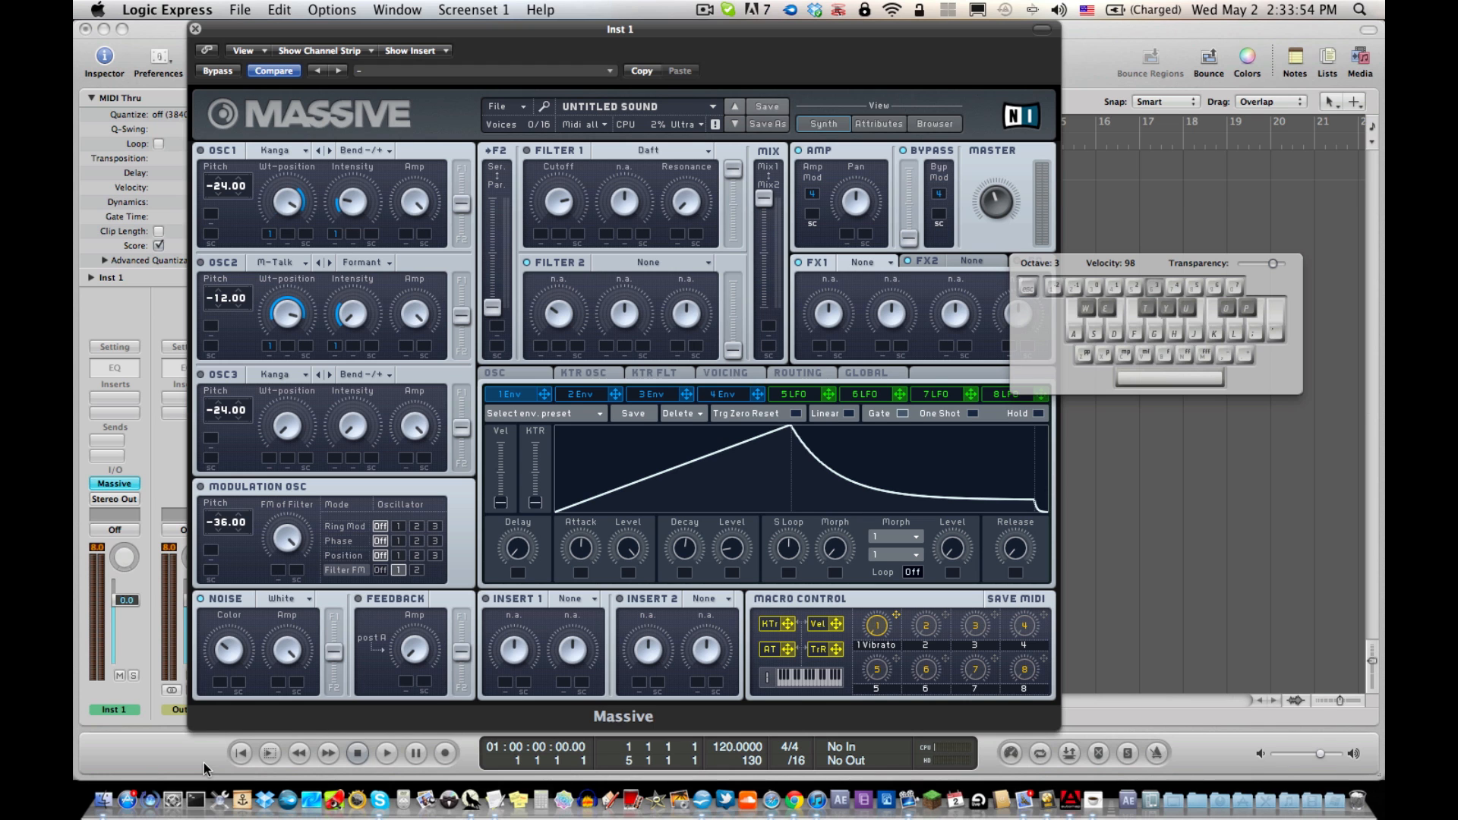
mouse_move(75, 817)
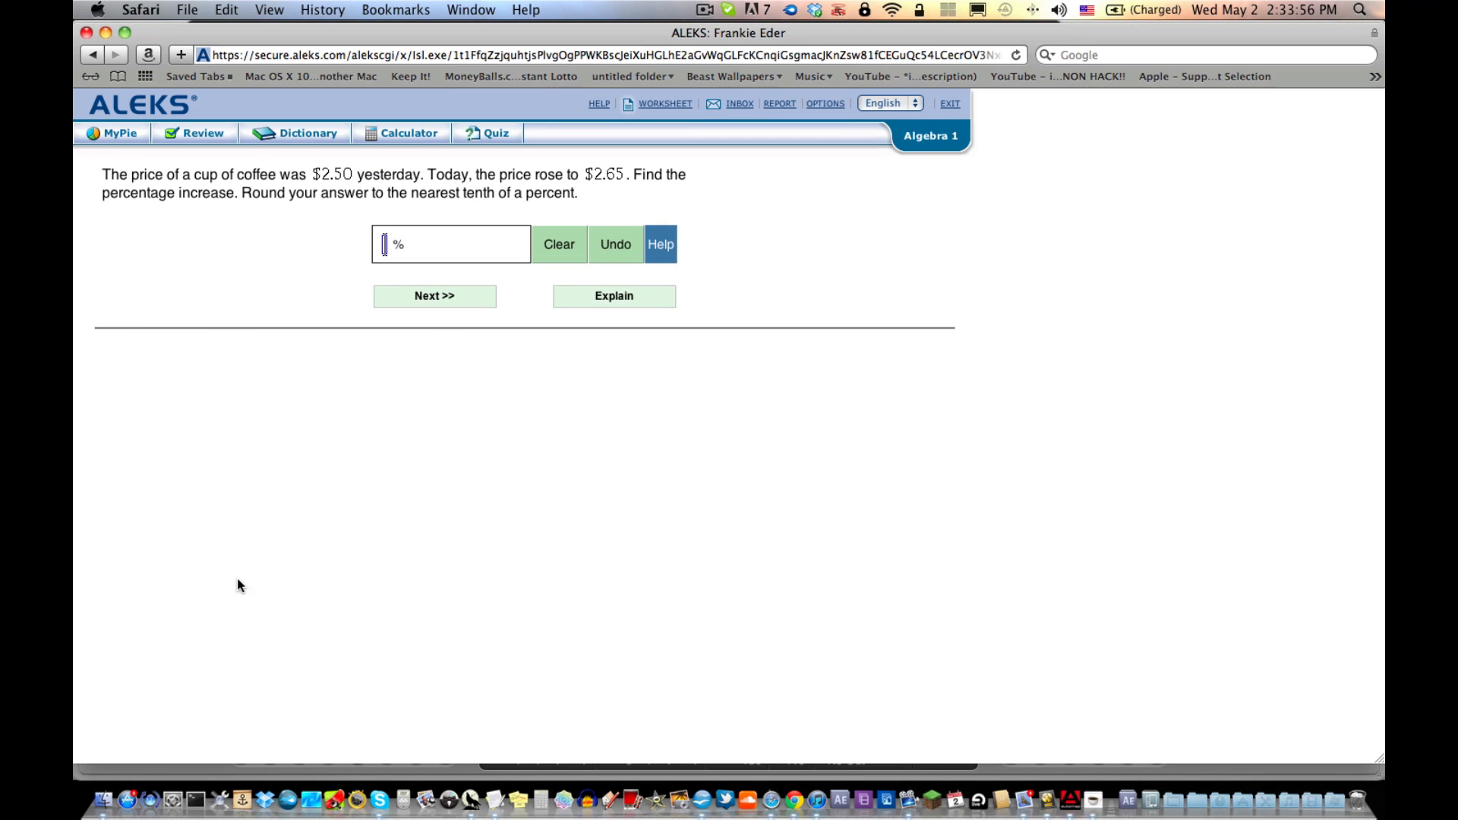
click(912, 815)
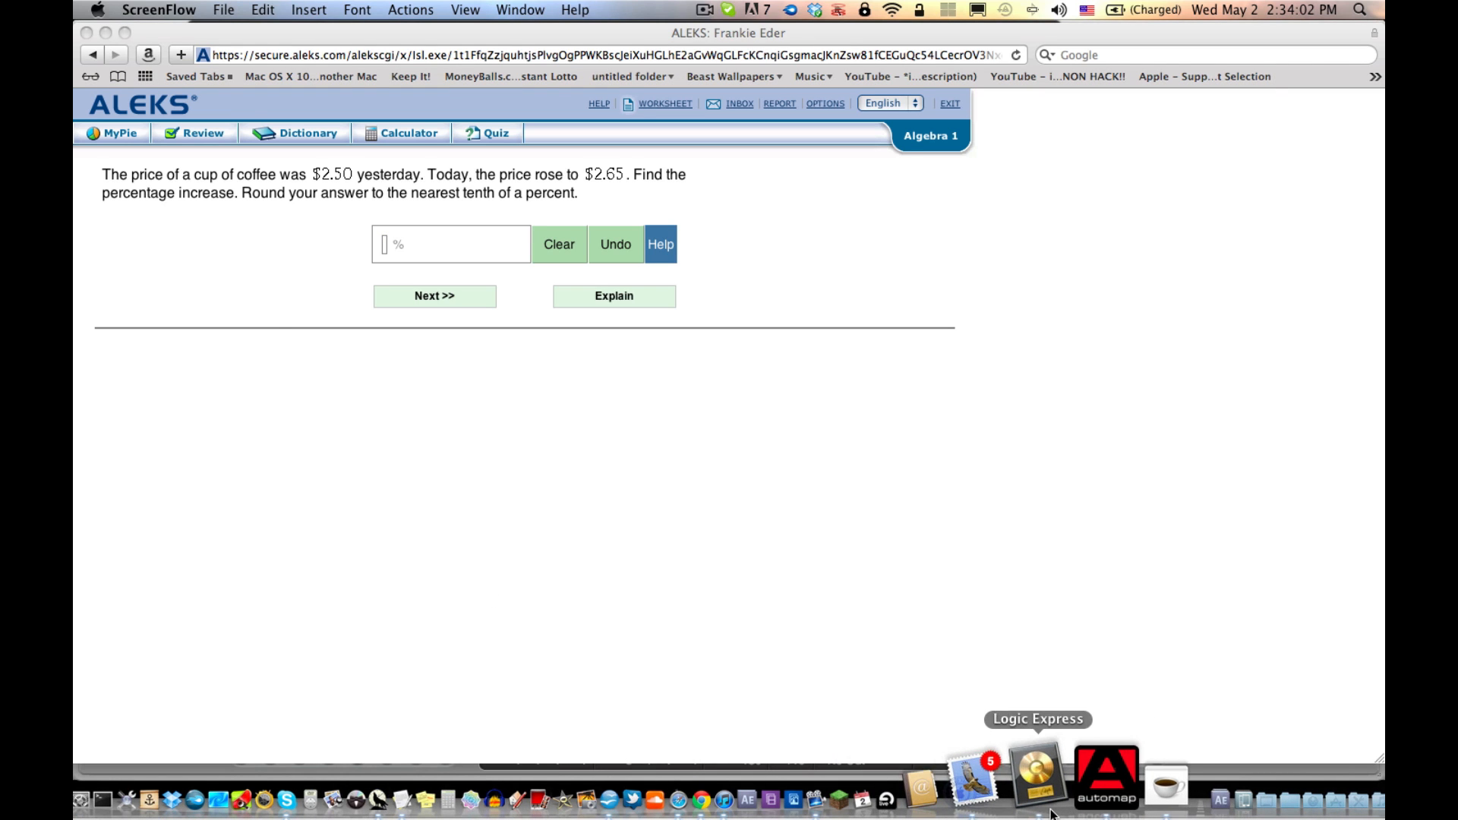
click(1023, 778)
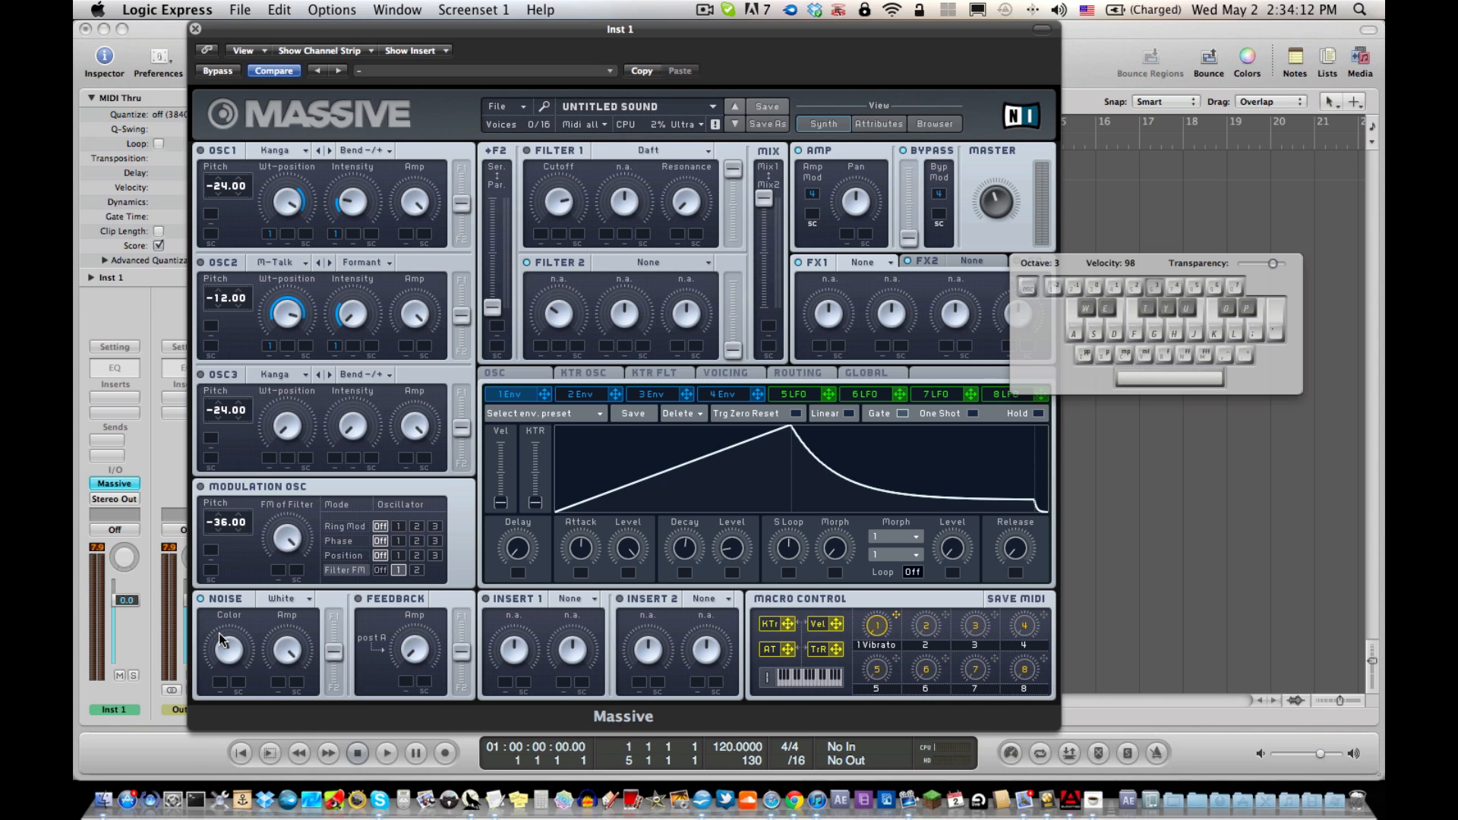
Sweep the Color of the White noise while playing a note.
key(a)
key(a)
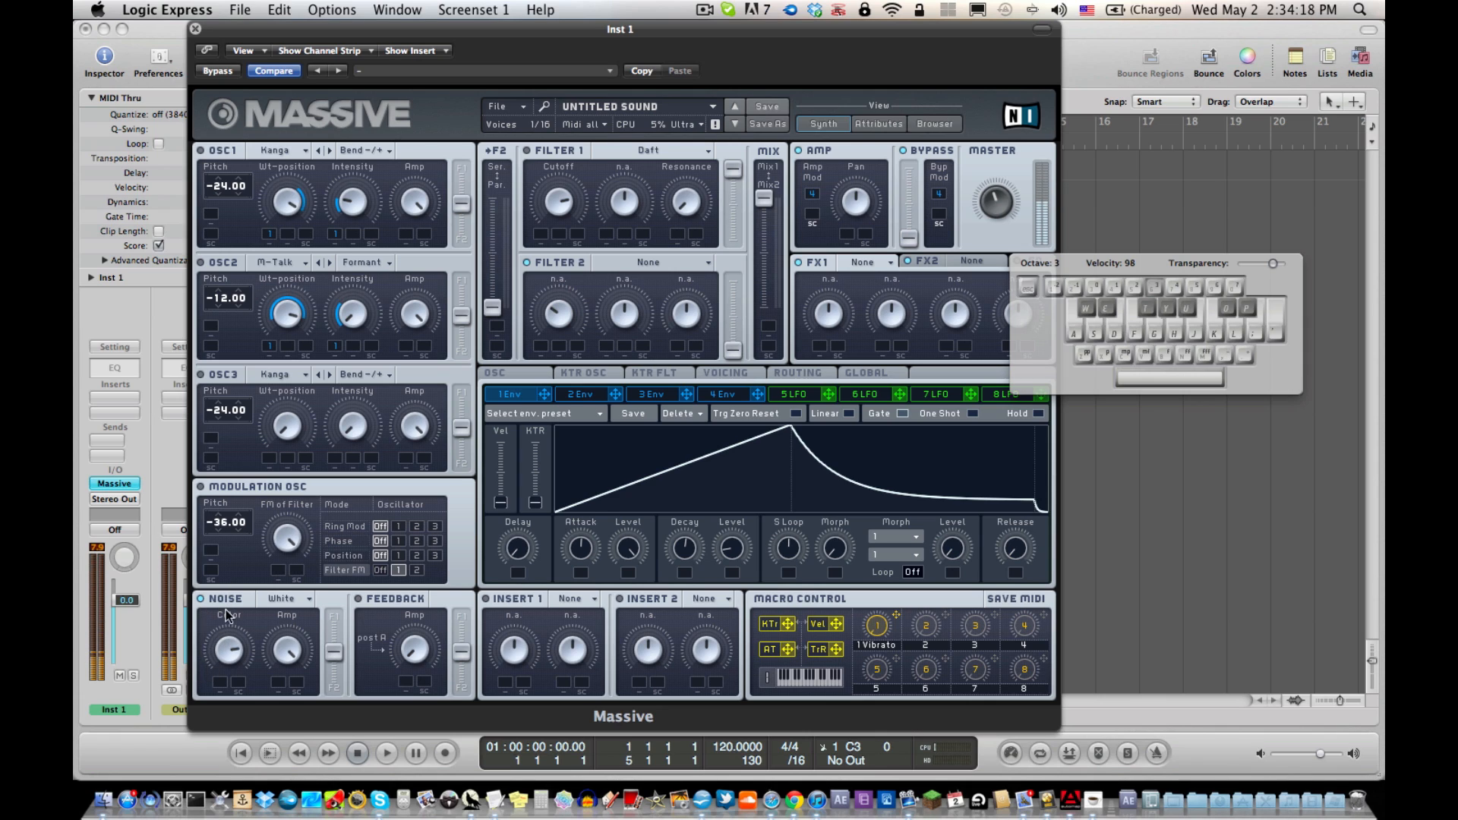
key(a)
key(a)
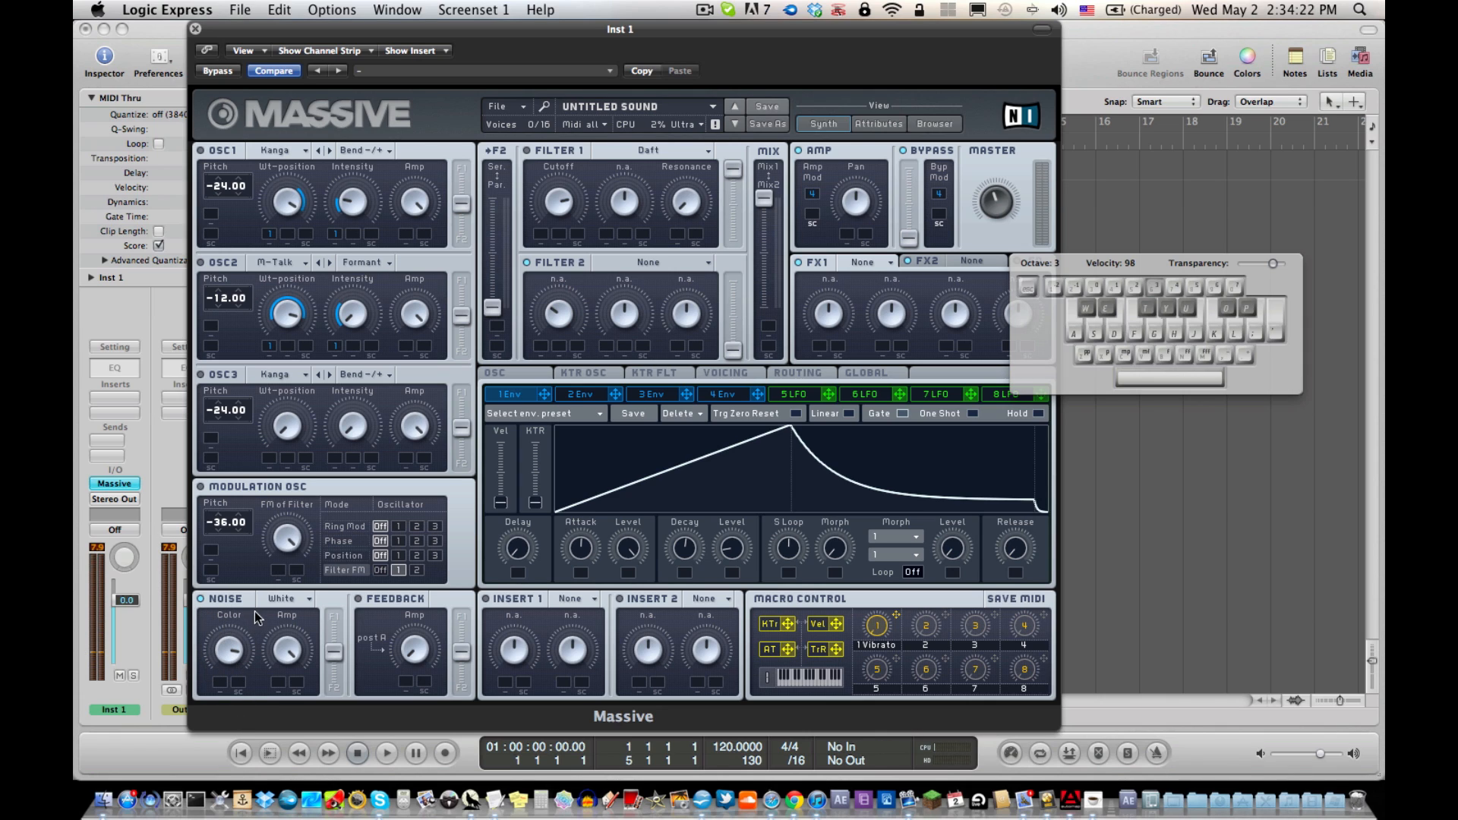
Audition Bright Noise and Brown Noise in the noise oscillator, trying different Color settings while playing a note.
click(287, 599)
click(291, 590)
key(a)
key(a)
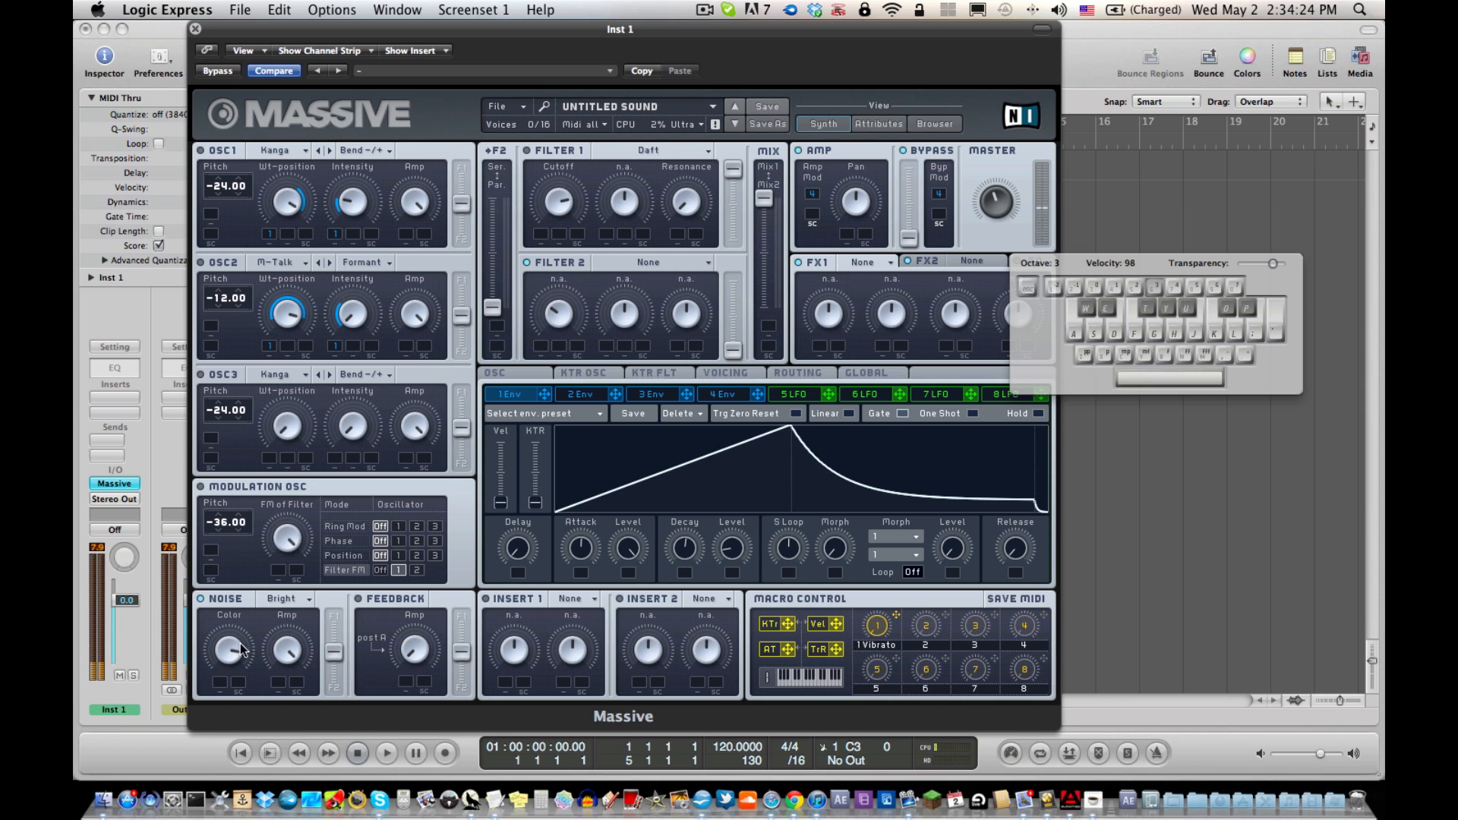
click(289, 599)
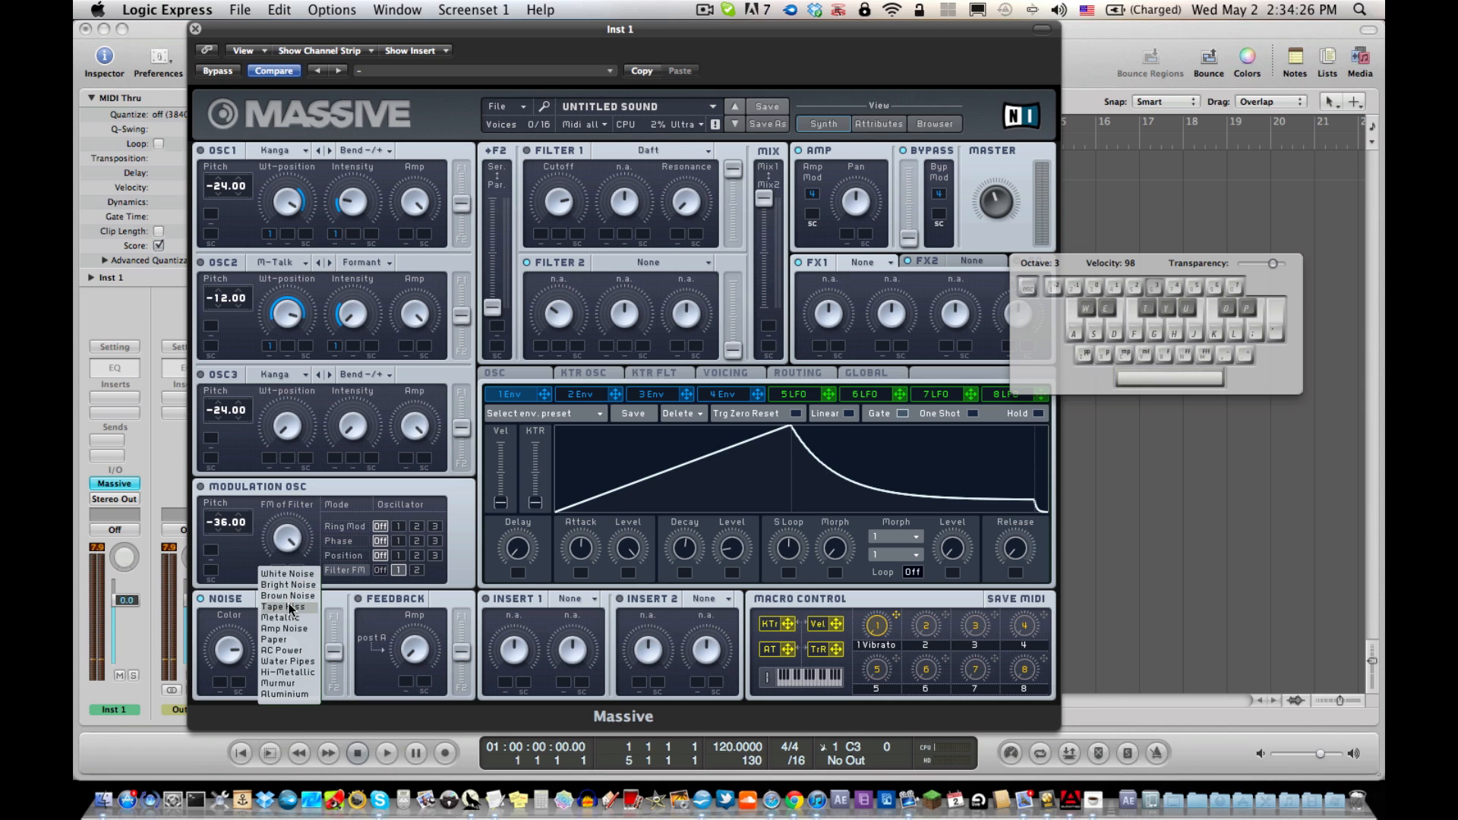
click(290, 603)
click(290, 603)
click(290, 600)
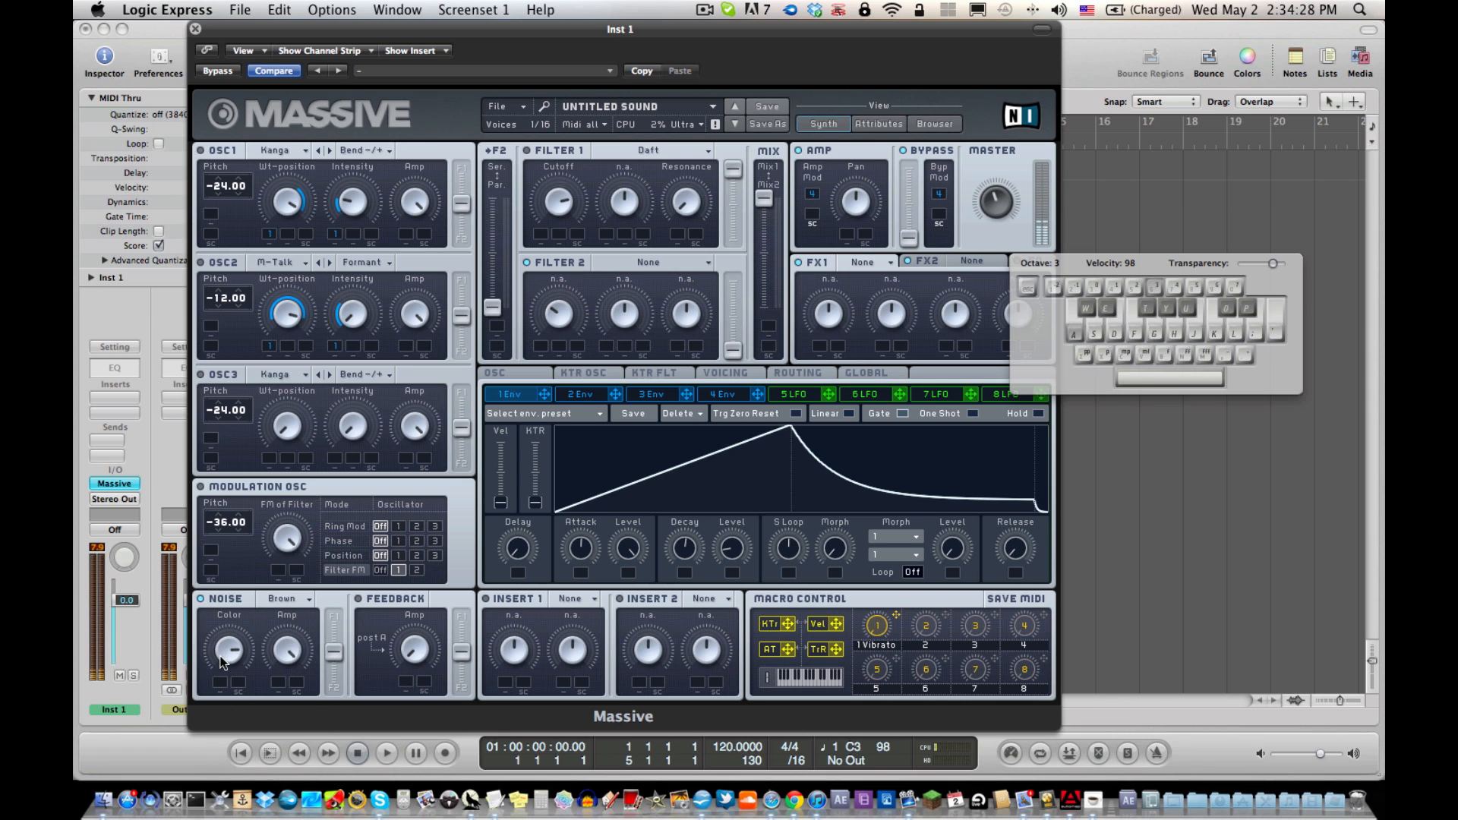
key(a)
key(a)
click(289, 599)
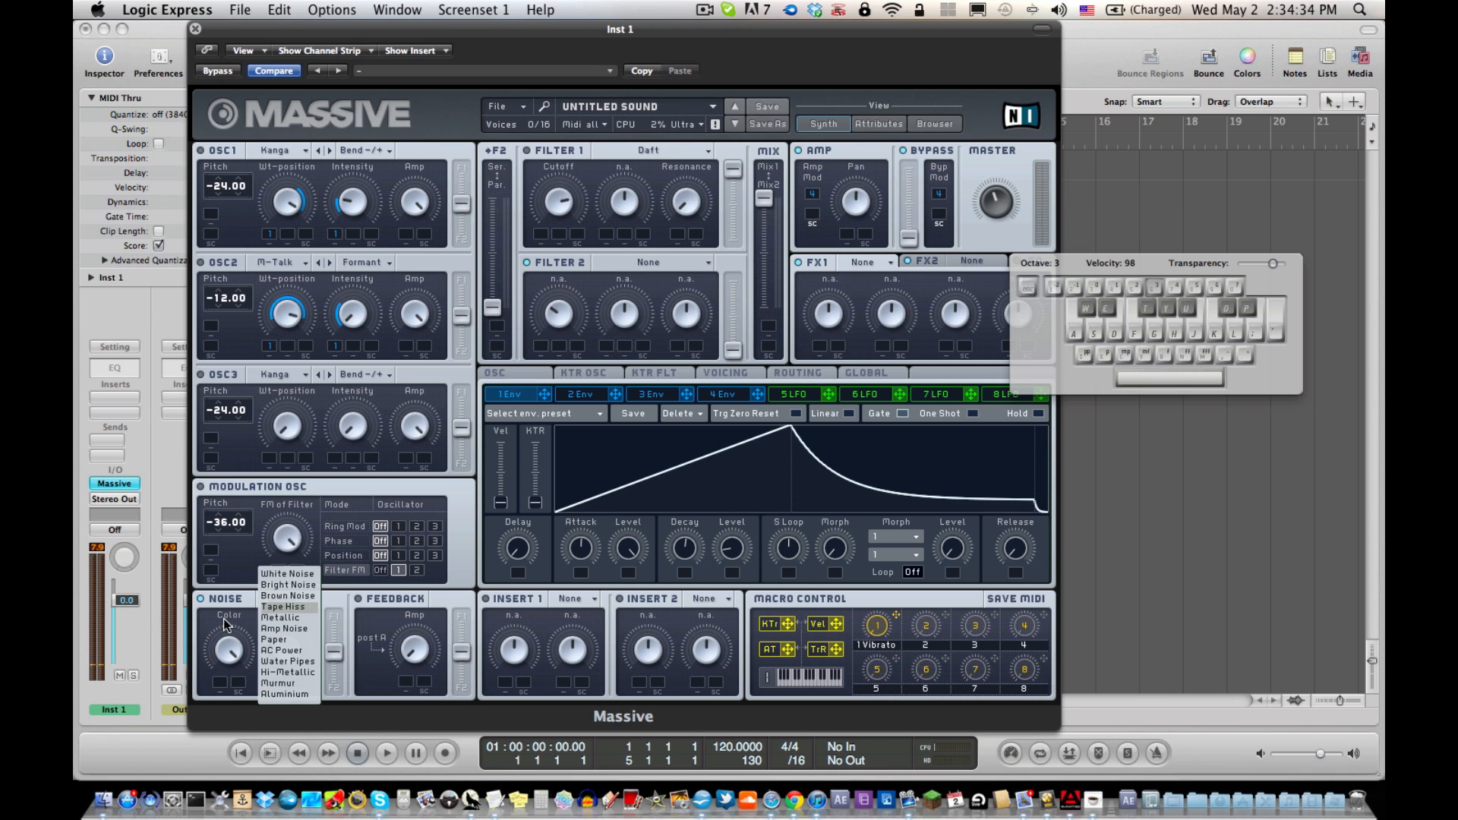
click(241, 613)
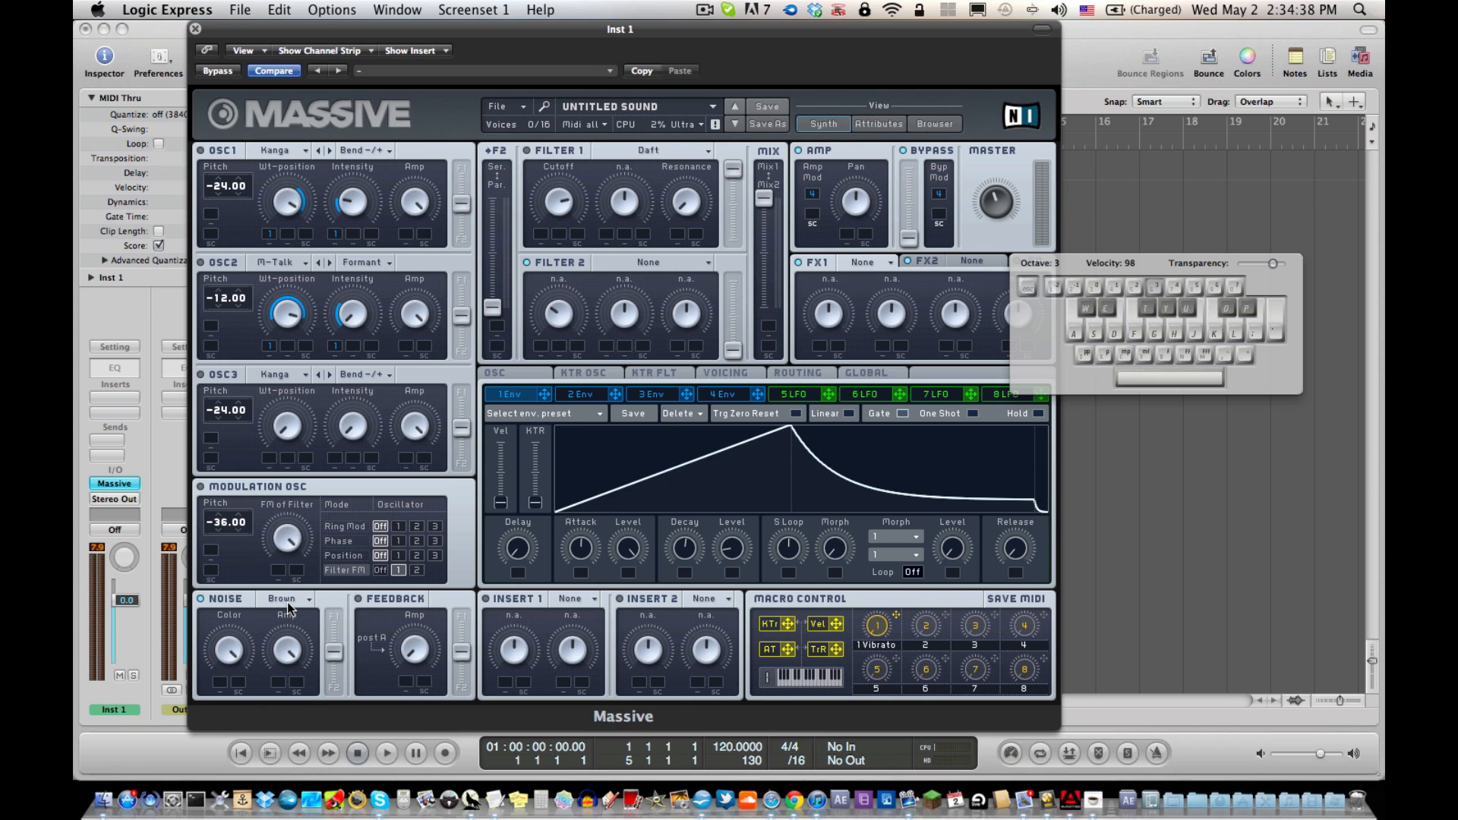
Audition the Tape Hiss and Metallic noise types, varying the Color while playing a note.
click(289, 600)
click(287, 615)
key(a)
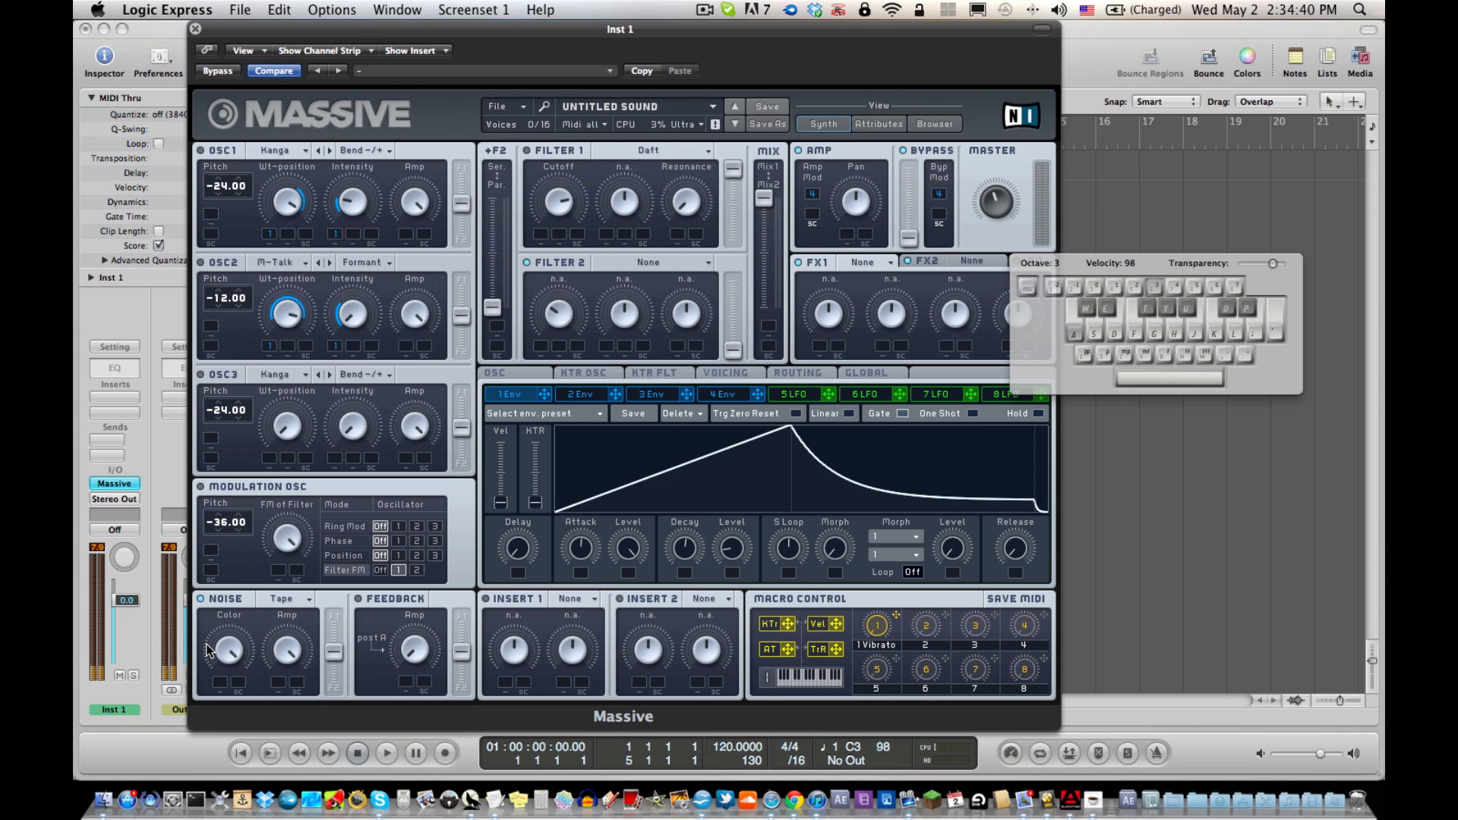
click(296, 598)
key(a)
click(291, 626)
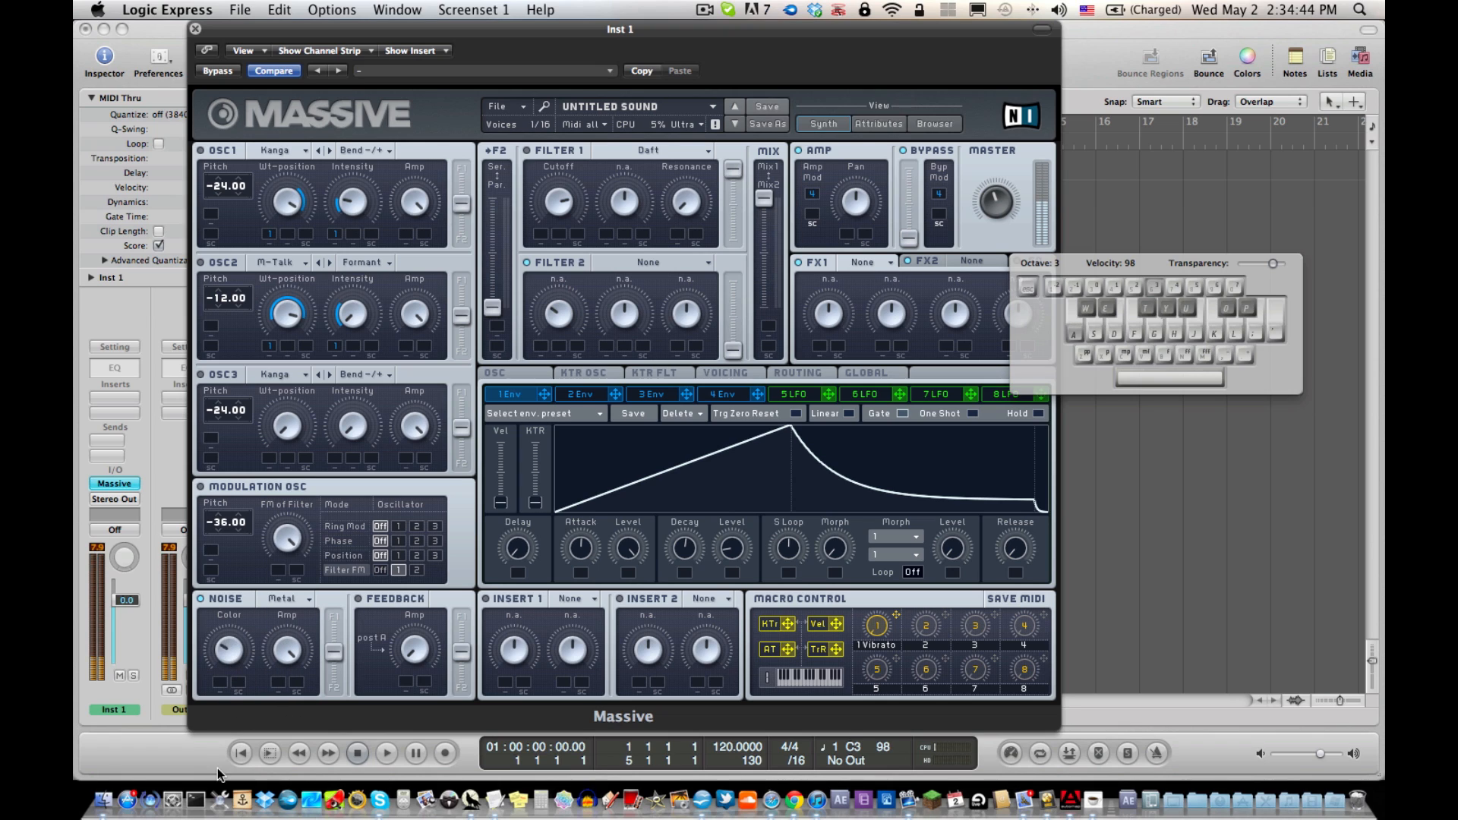
key(a)
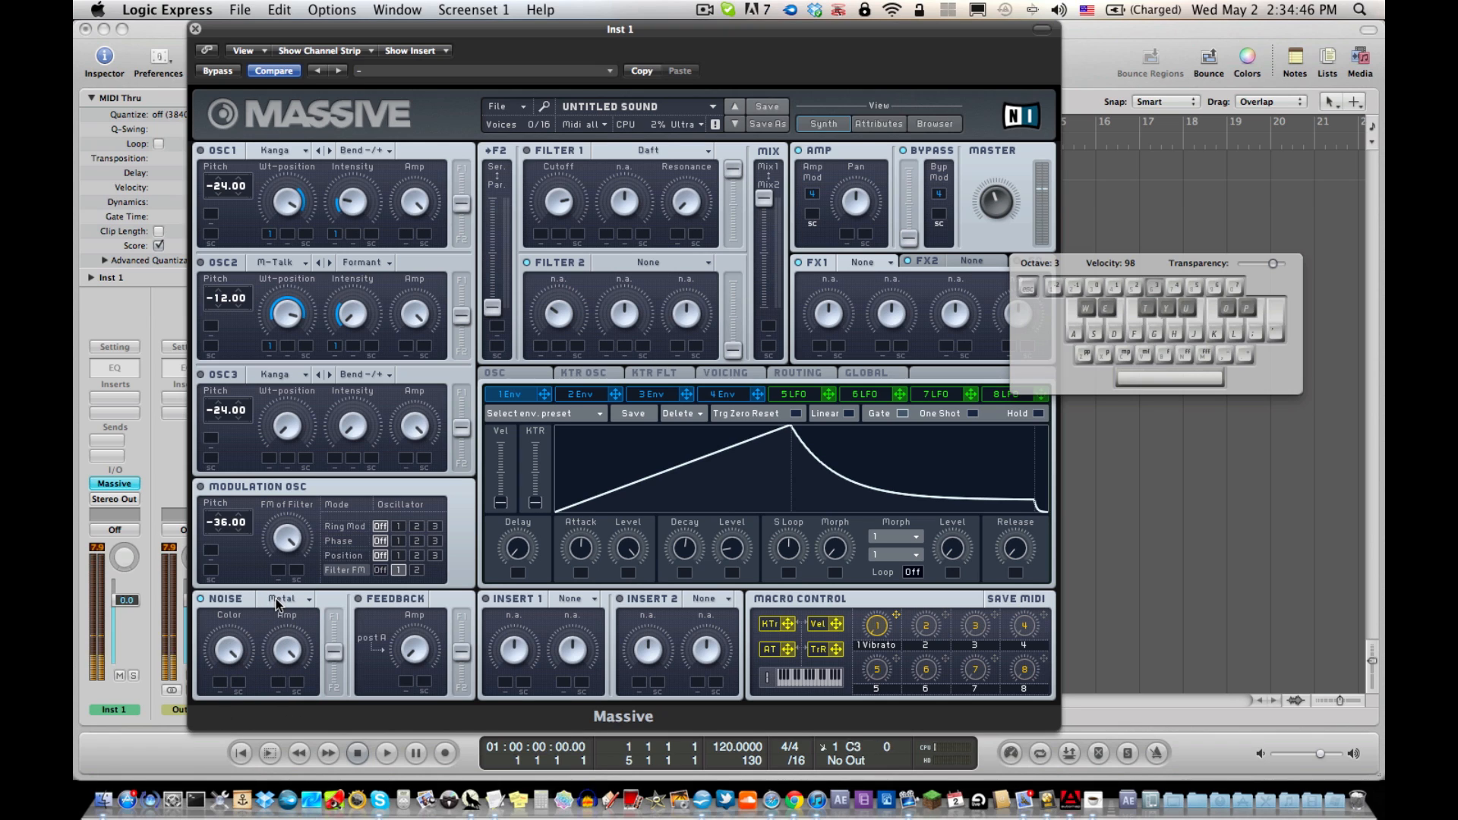
Audition the Amp Noise and Paper noise types, varying the Color while playing a note.
click(278, 605)
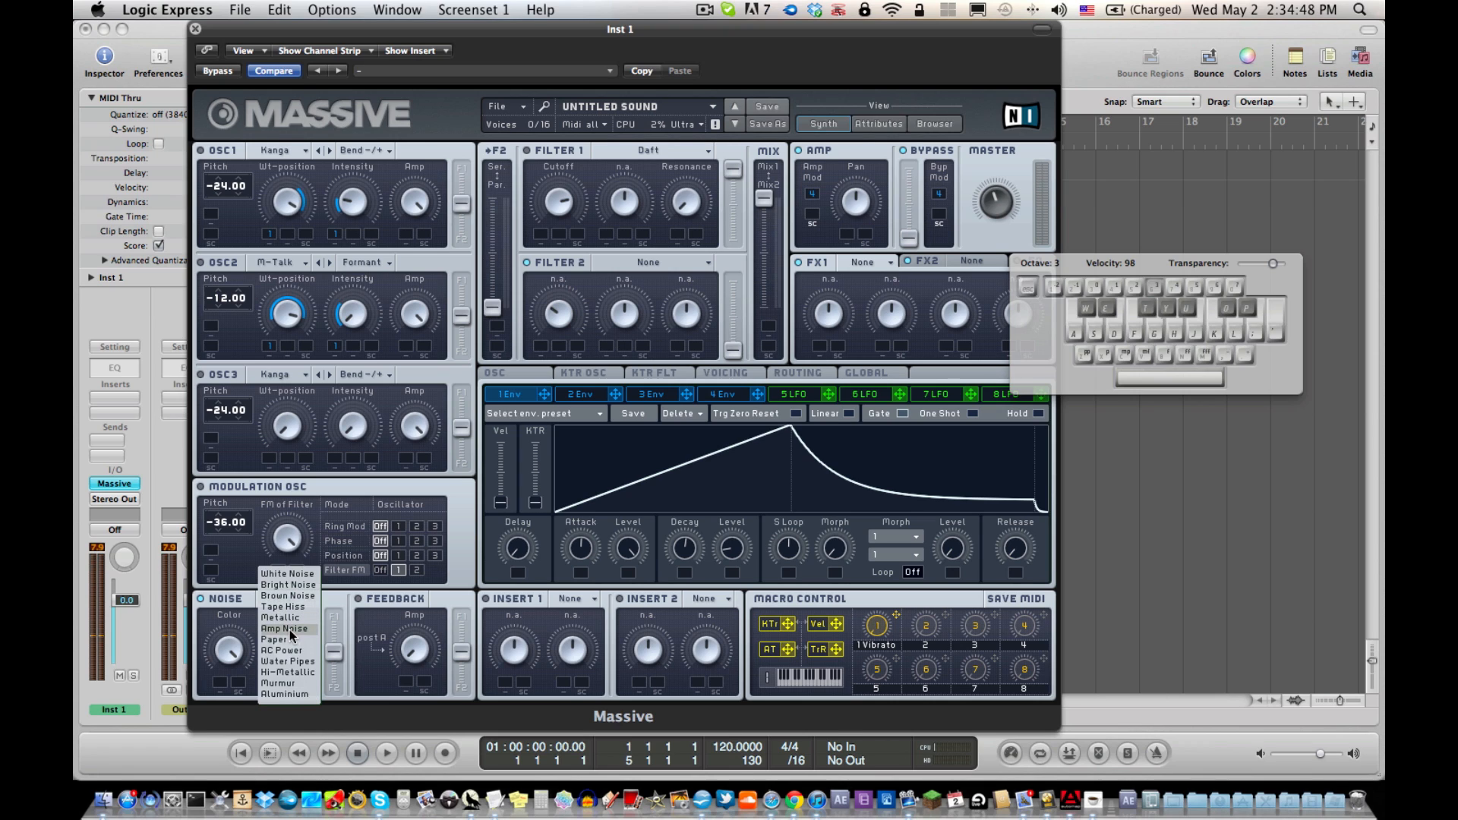
click(289, 631)
key(a)
key(a)
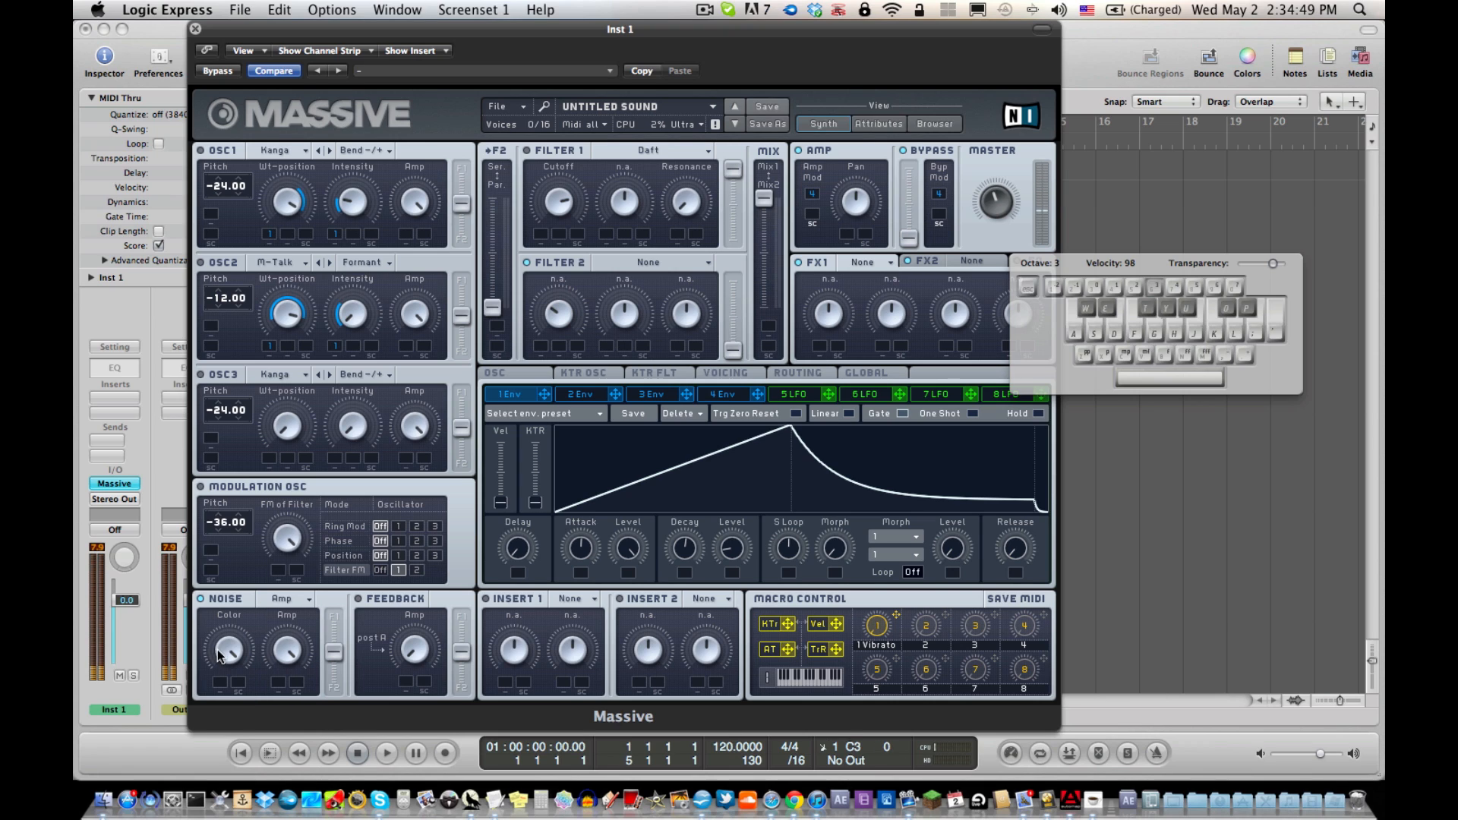
click(272, 600)
key(a)
click(294, 641)
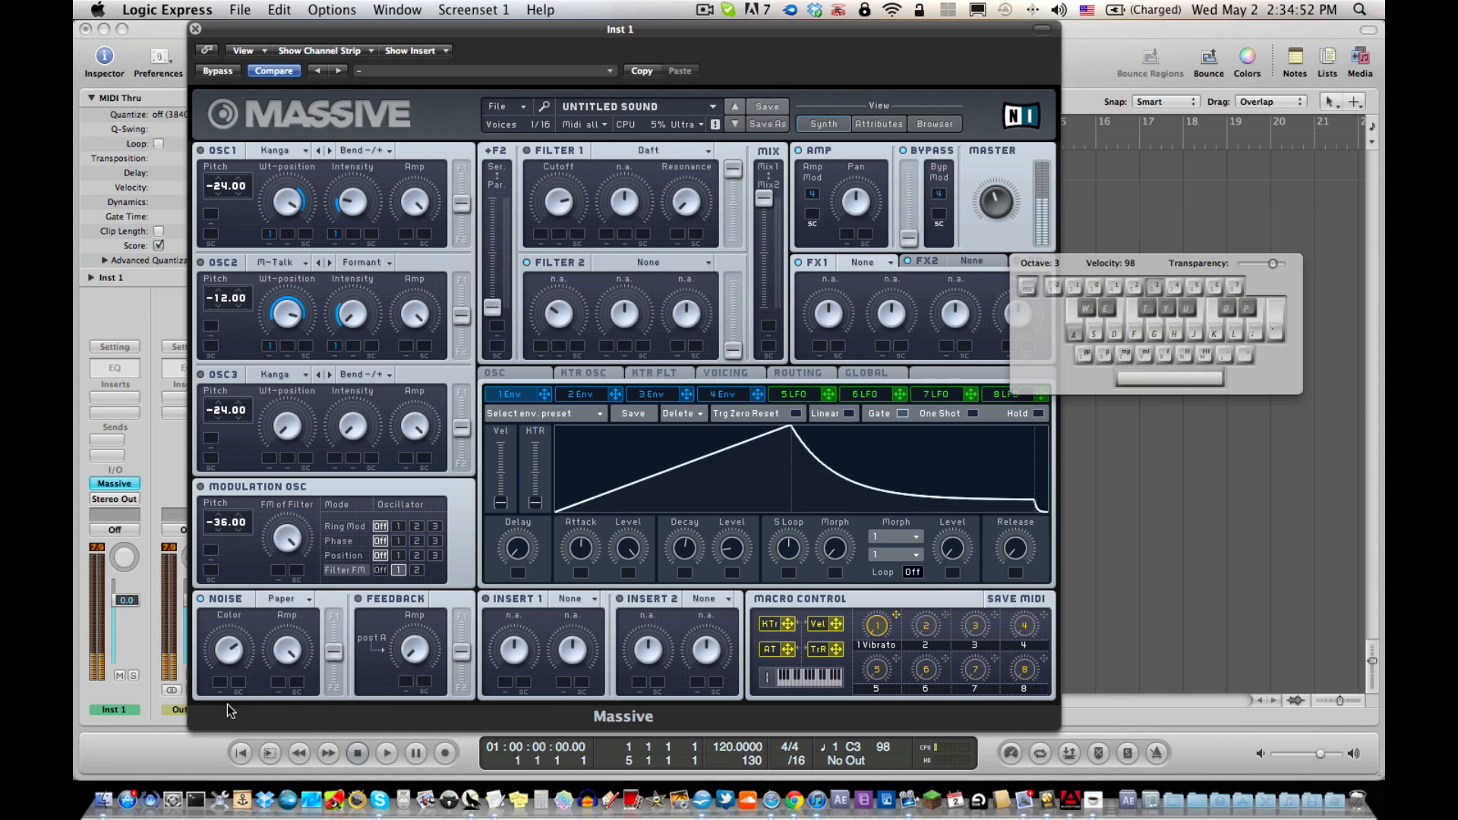
Audition the AC Power and Water Pipes noise types, varying the Color while playing a note.
click(290, 599)
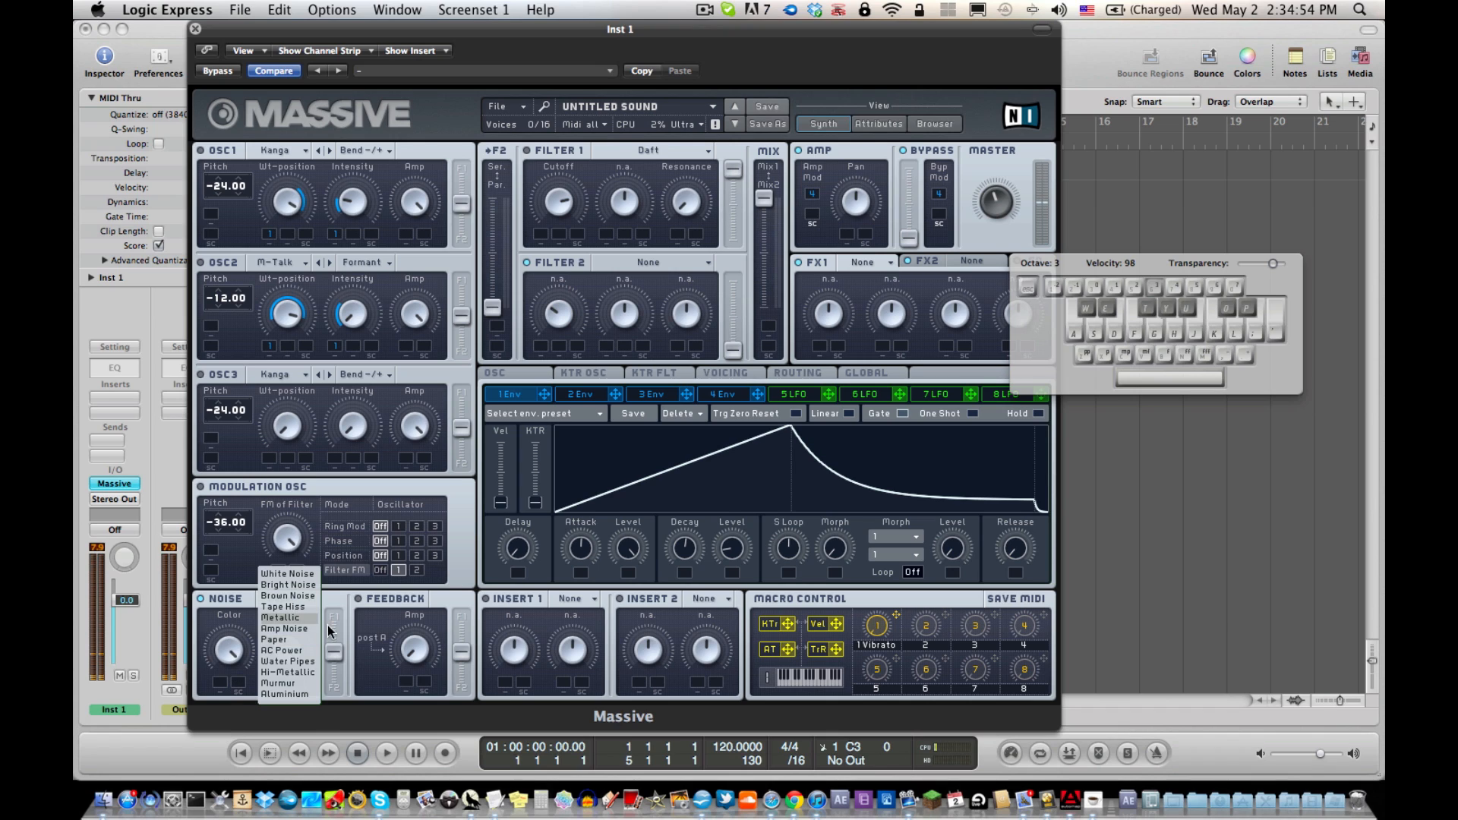
click(298, 652)
key(a)
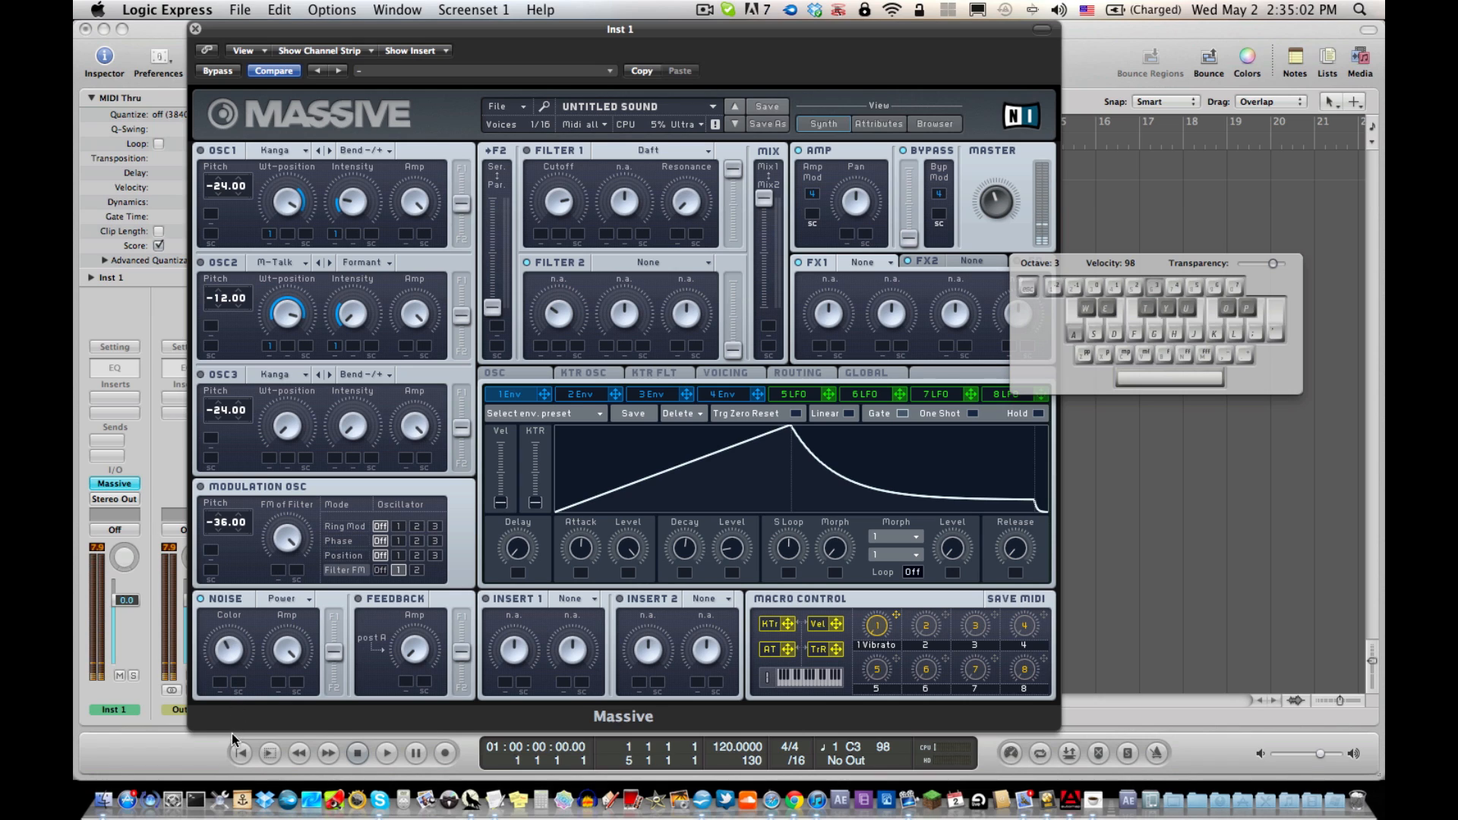
click(289, 598)
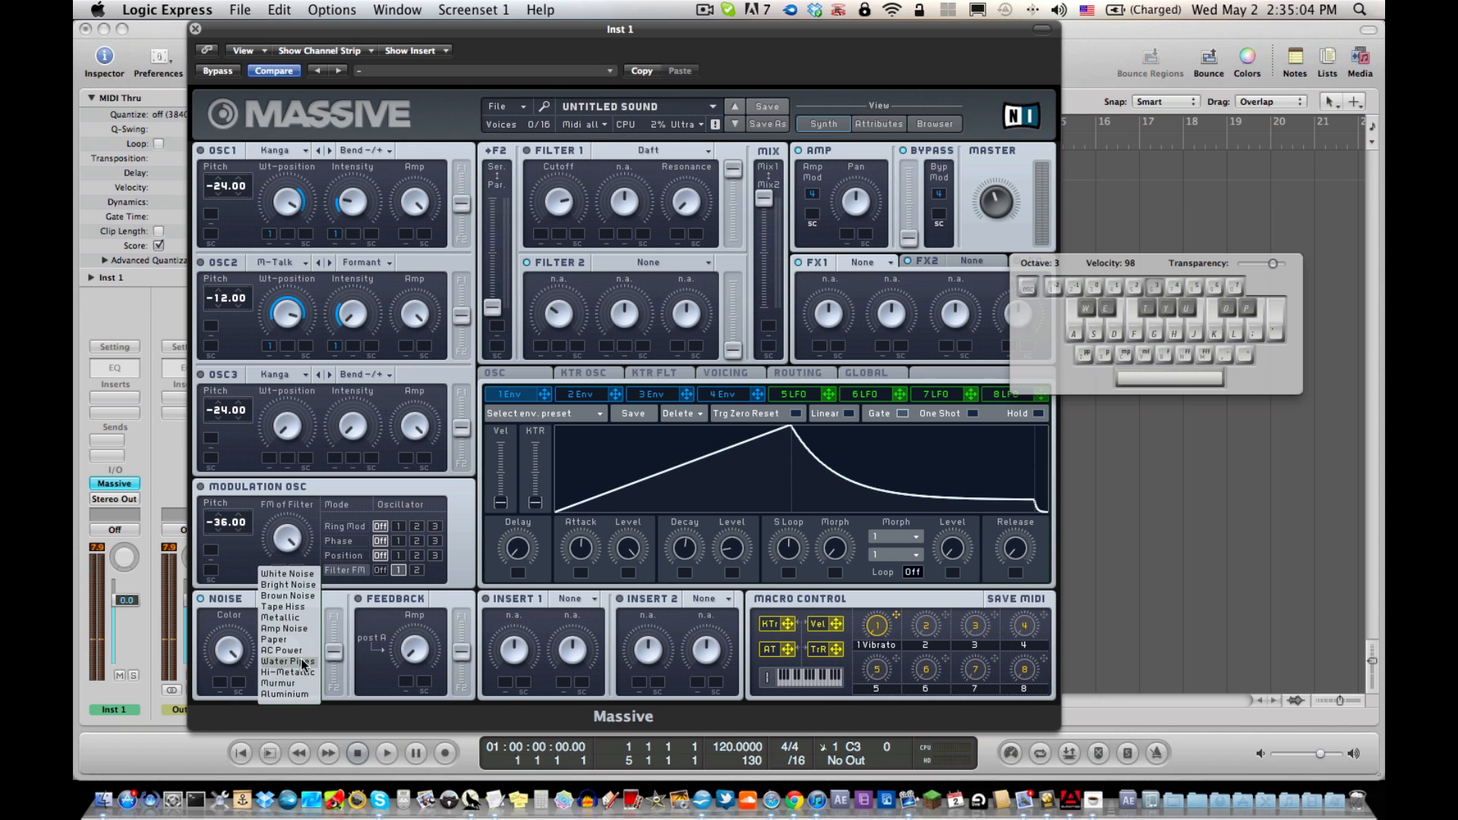
click(292, 661)
key(a)
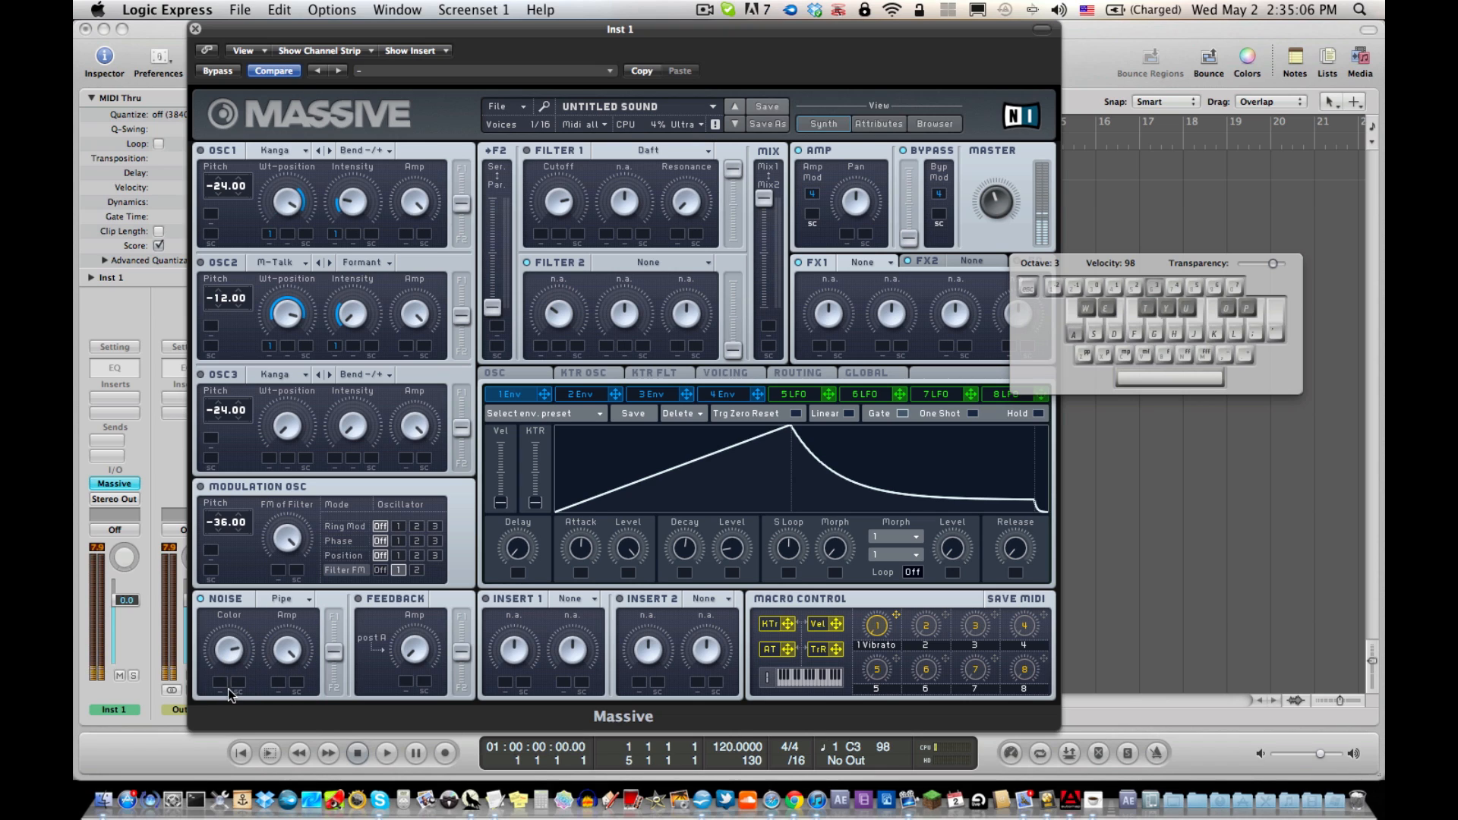
Audition the Hi-Metallic and Murmur noise types, varying the Color while playing a note.
click(287, 598)
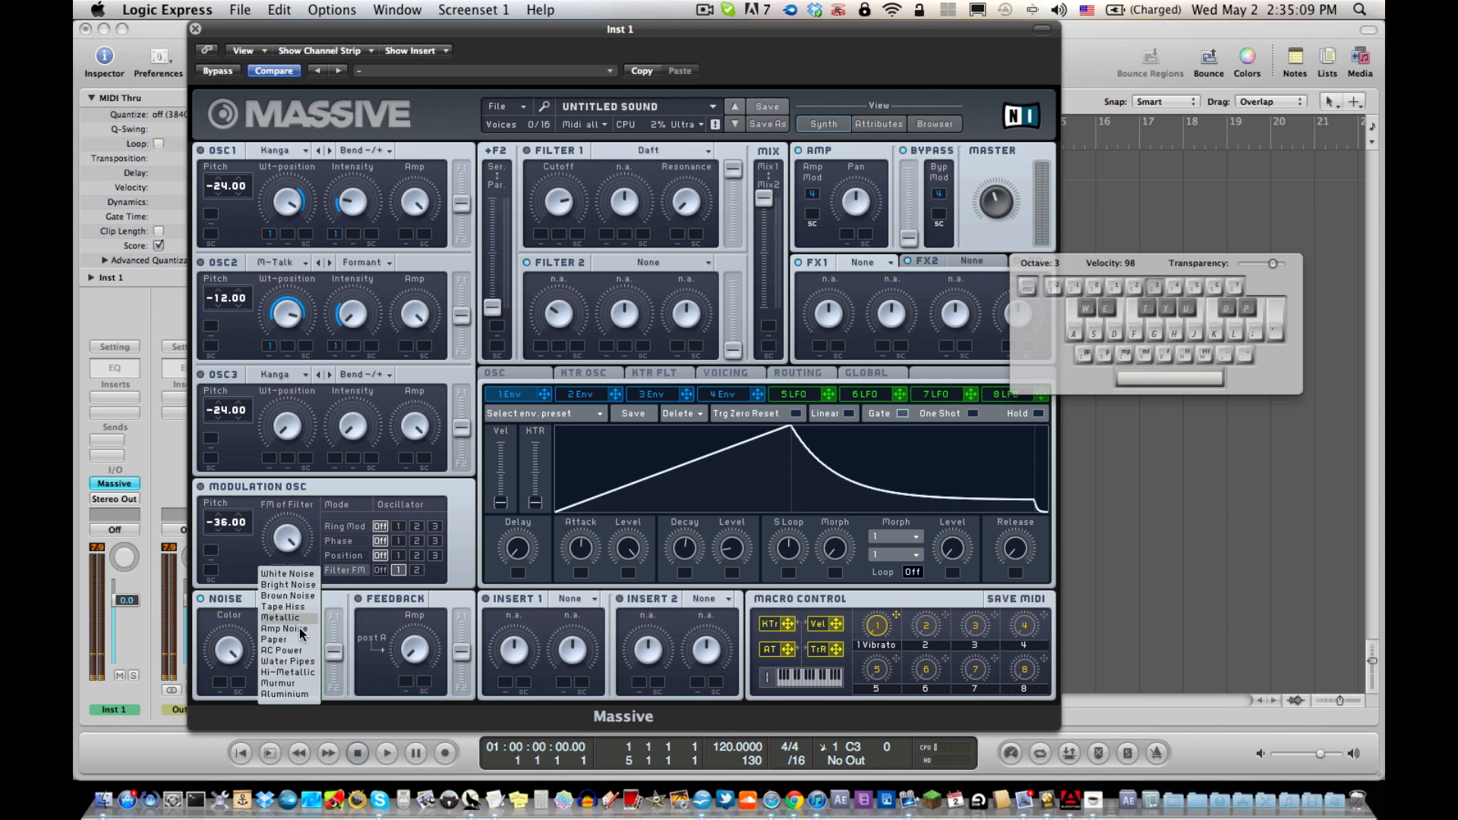
key(a)
click(299, 673)
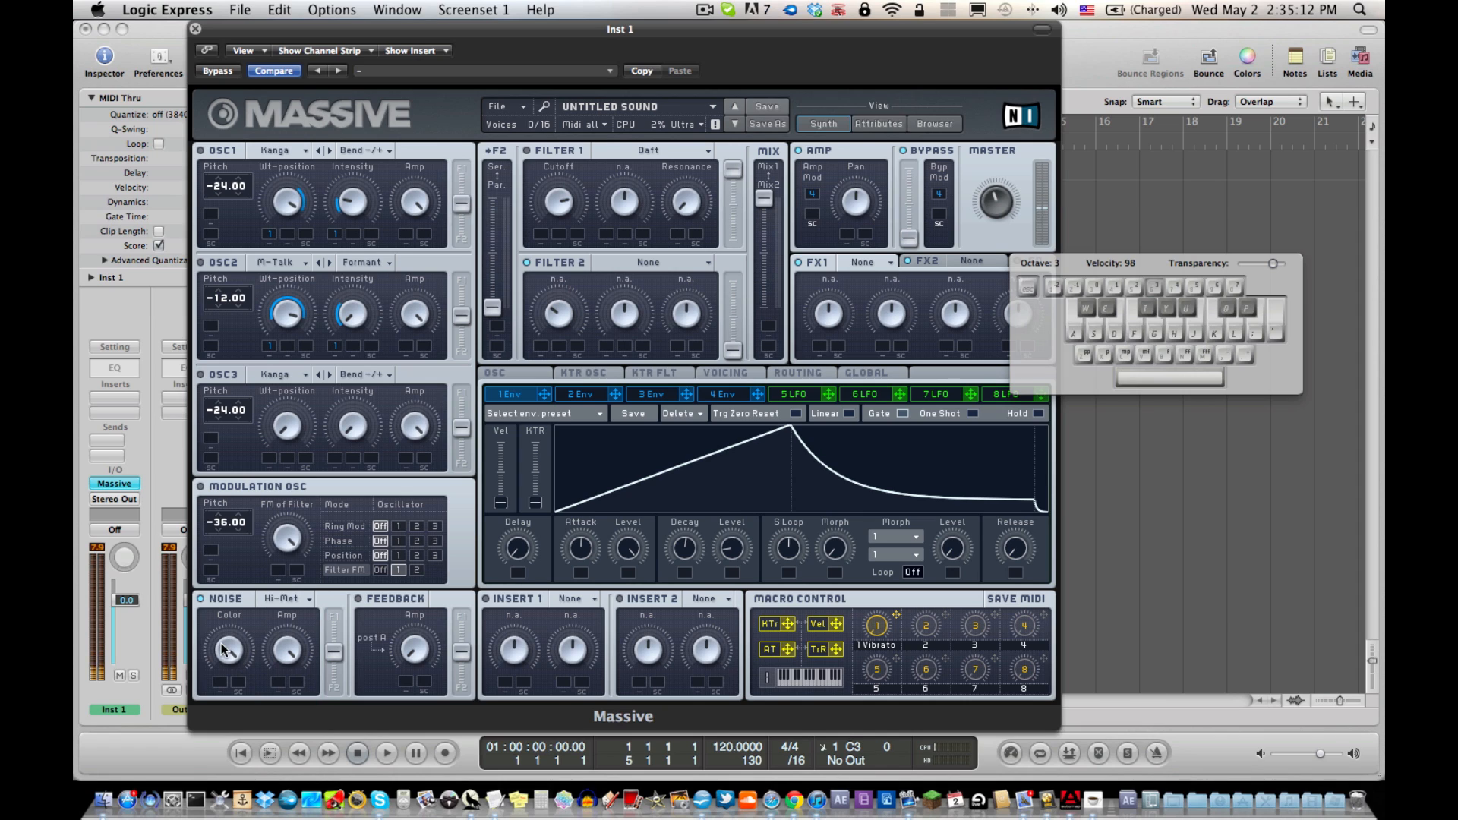
click(287, 598)
key(a)
click(303, 673)
click(289, 606)
click(294, 684)
key(a)
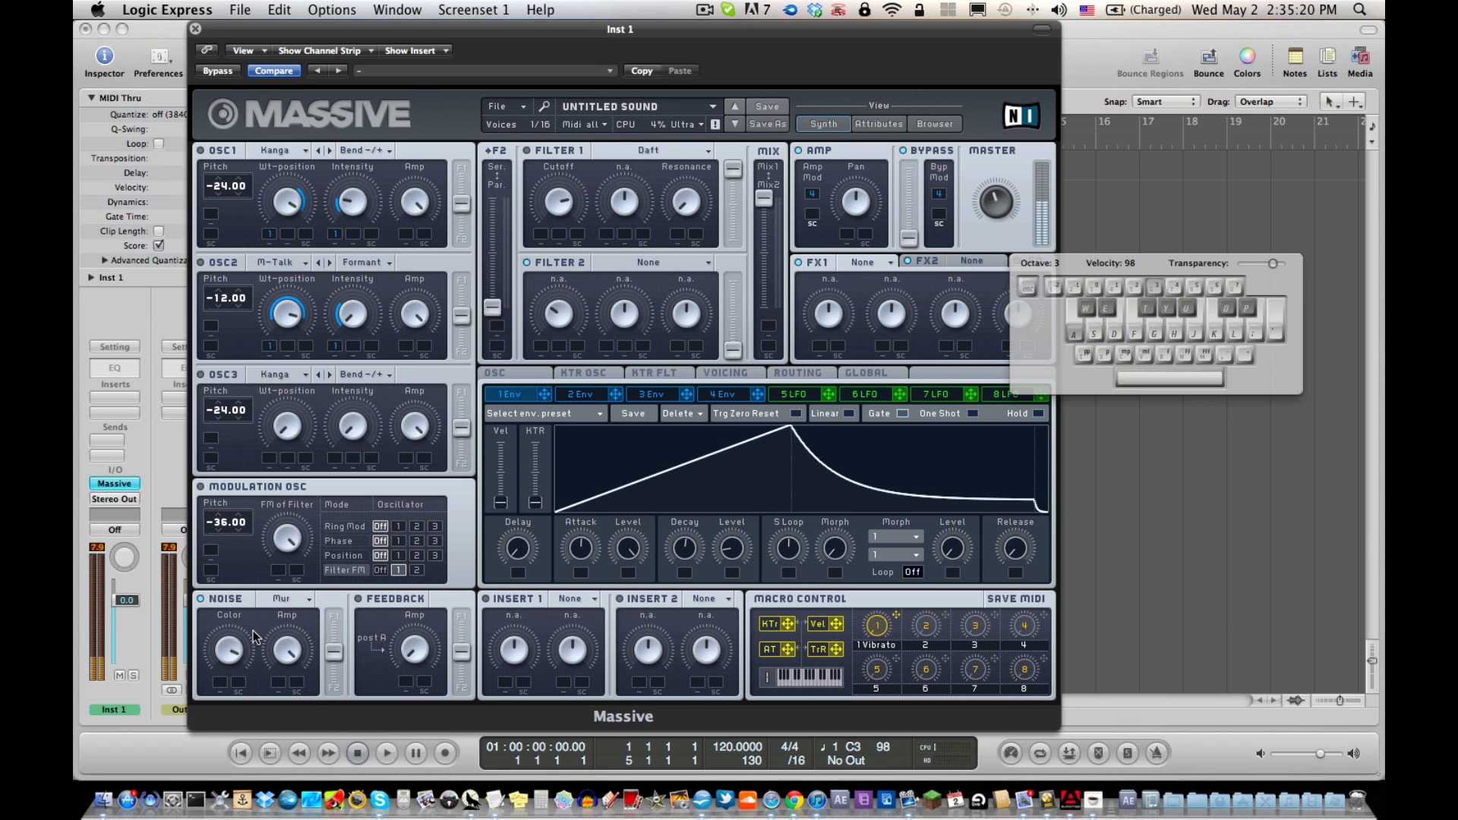
drag(239, 647, 240, 697)
key(a)
Set the noise type to Aluminium and try different Color settings while playing a note.
click(300, 595)
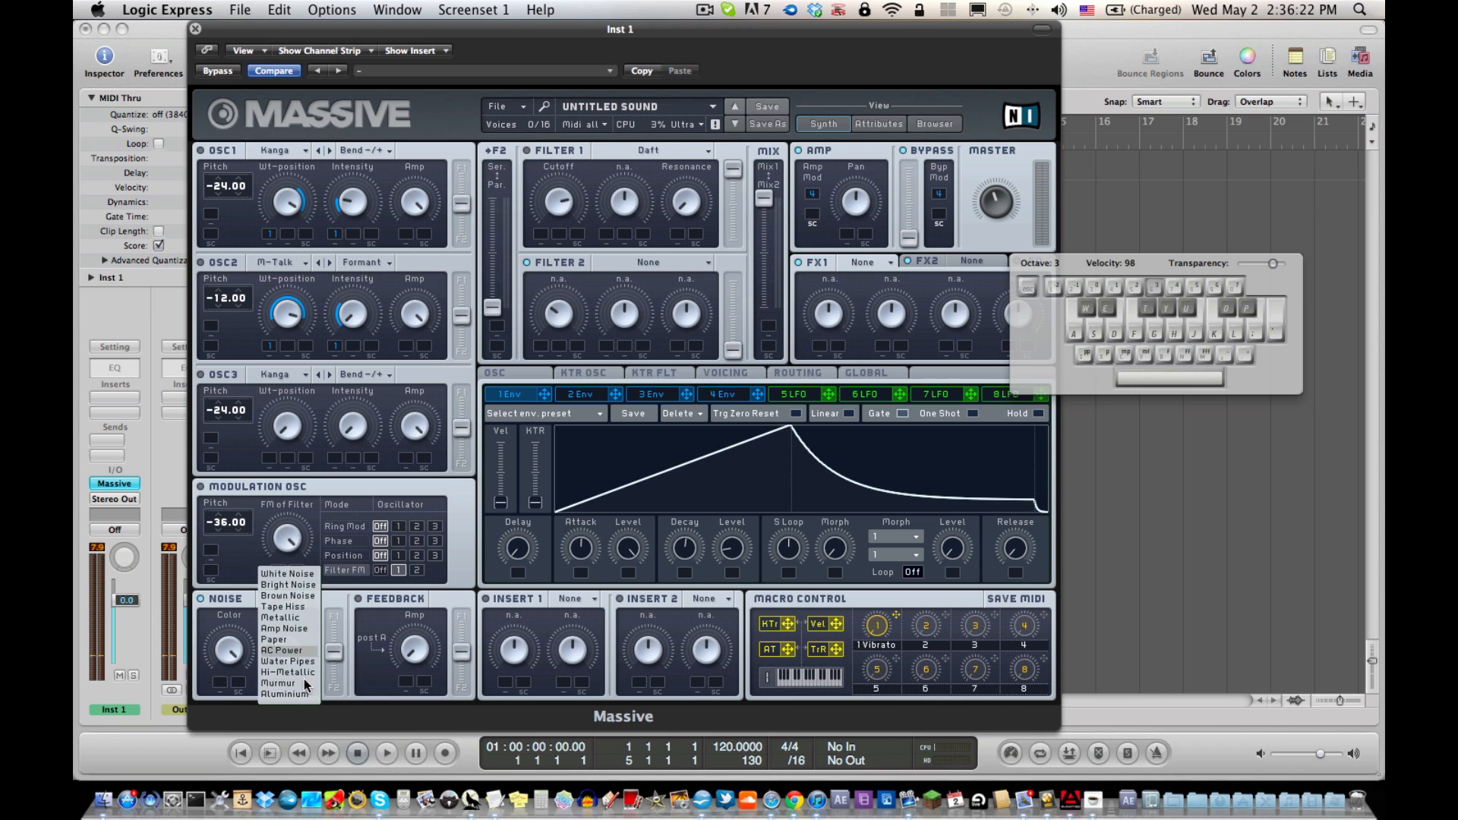
click(295, 696)
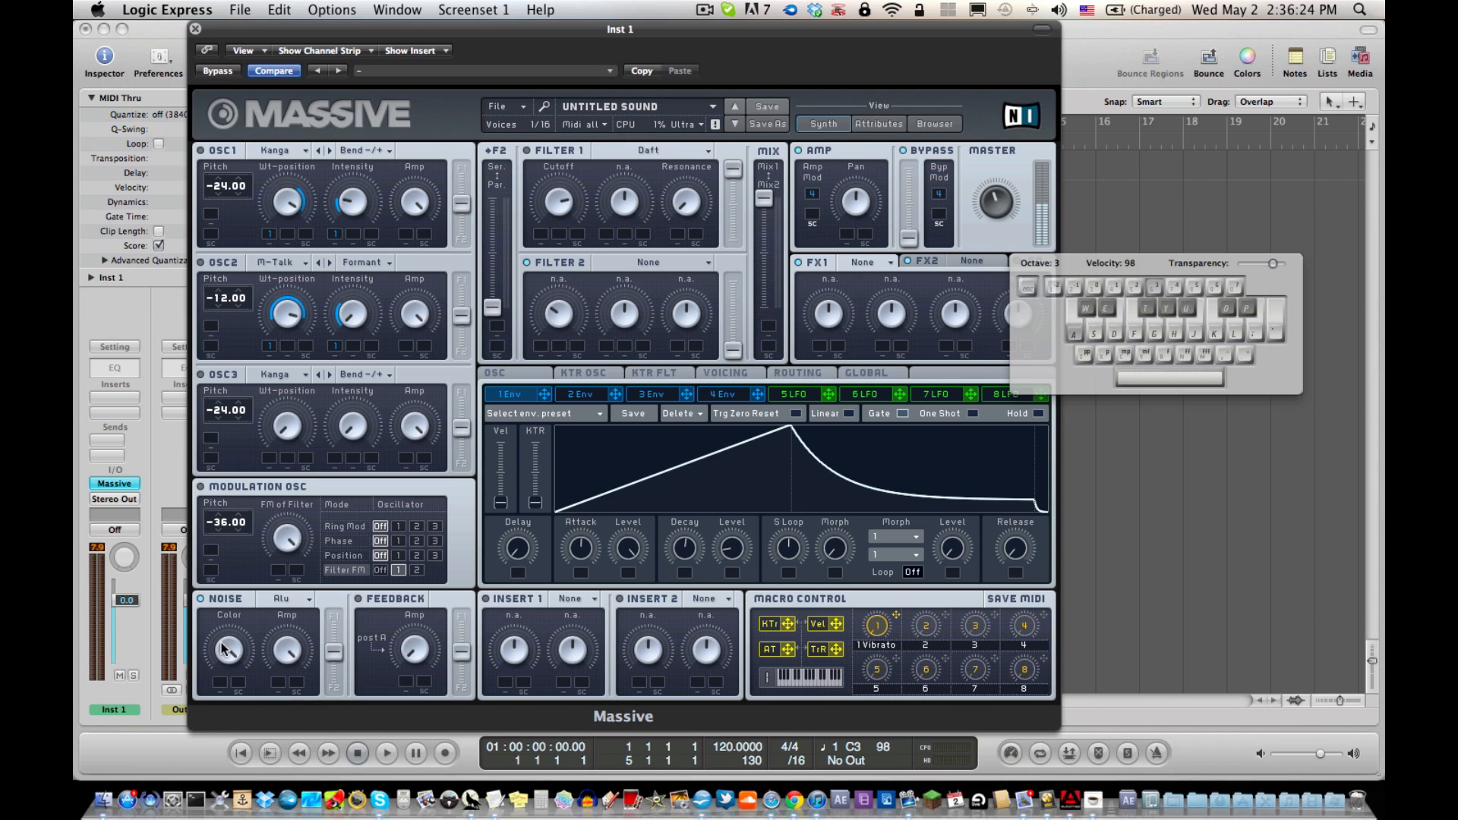
key(a)
key(a)
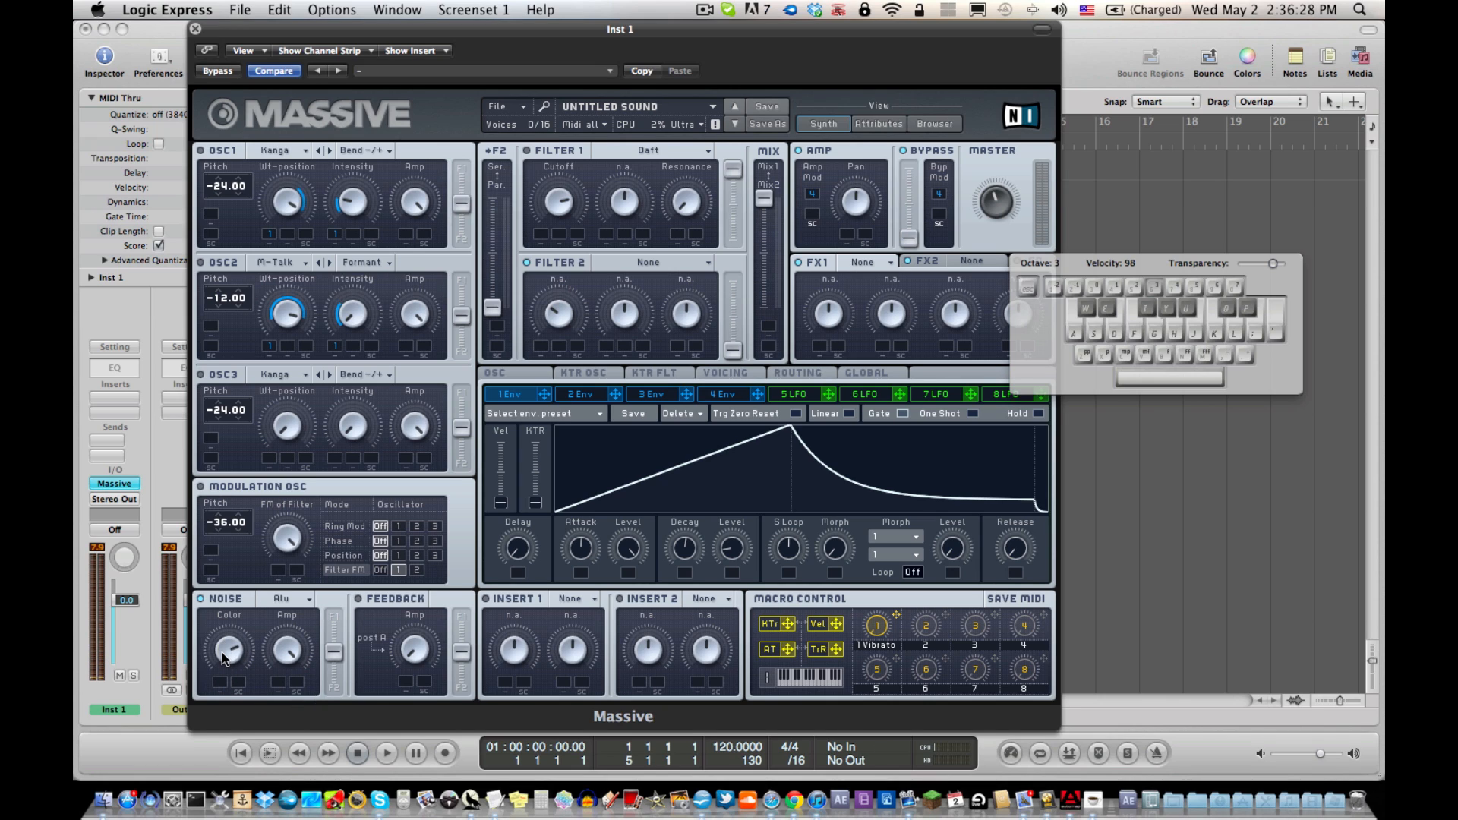
key(a)
key(a)
key(a)
key(a)
Move the noise oscillator's filter routing fader fully down to filter 2 and play a different note to check the sound.
drag(332, 649, 344, 686)
key(s)
key(s)
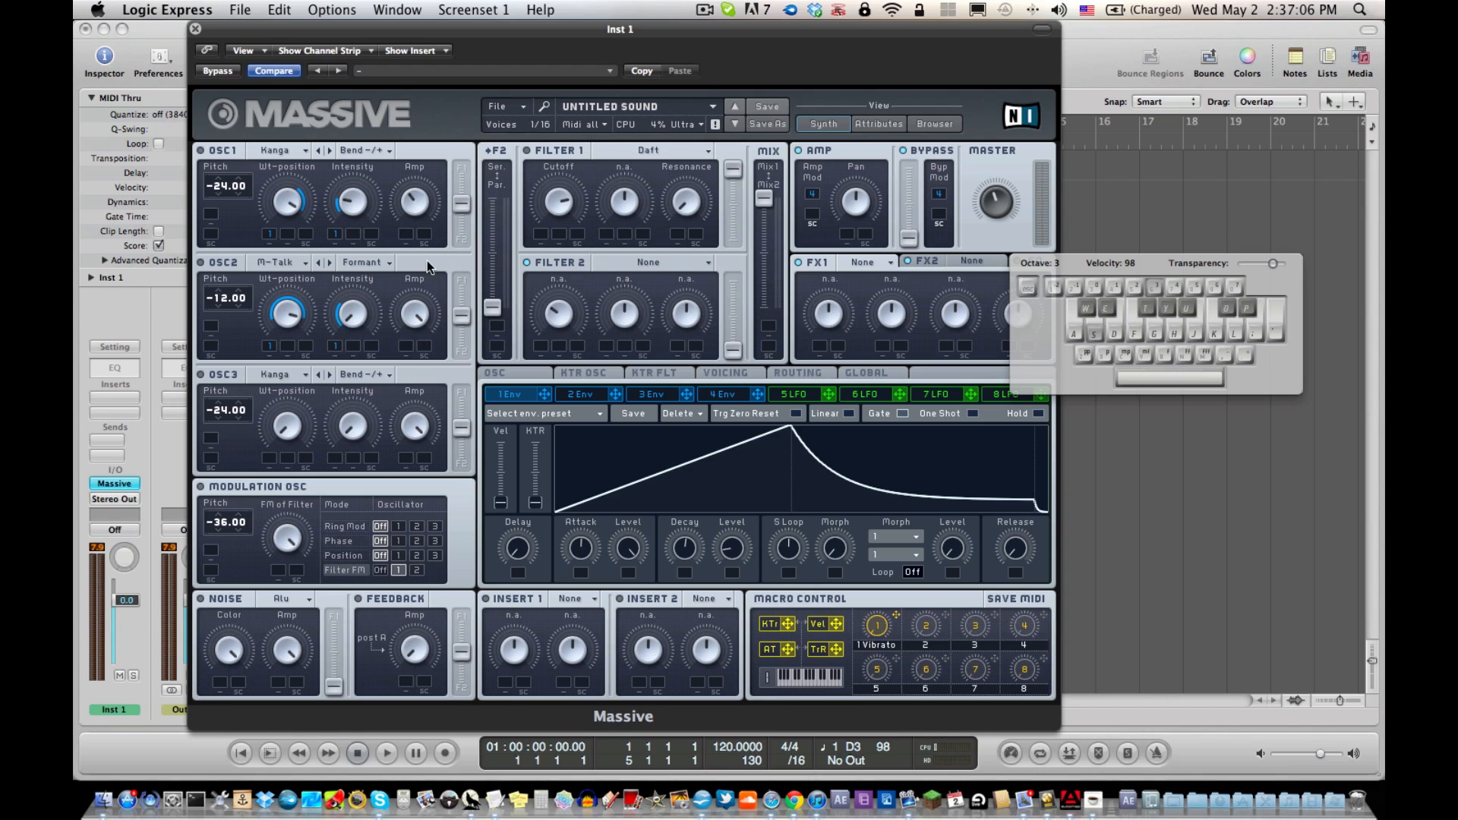
key(s)
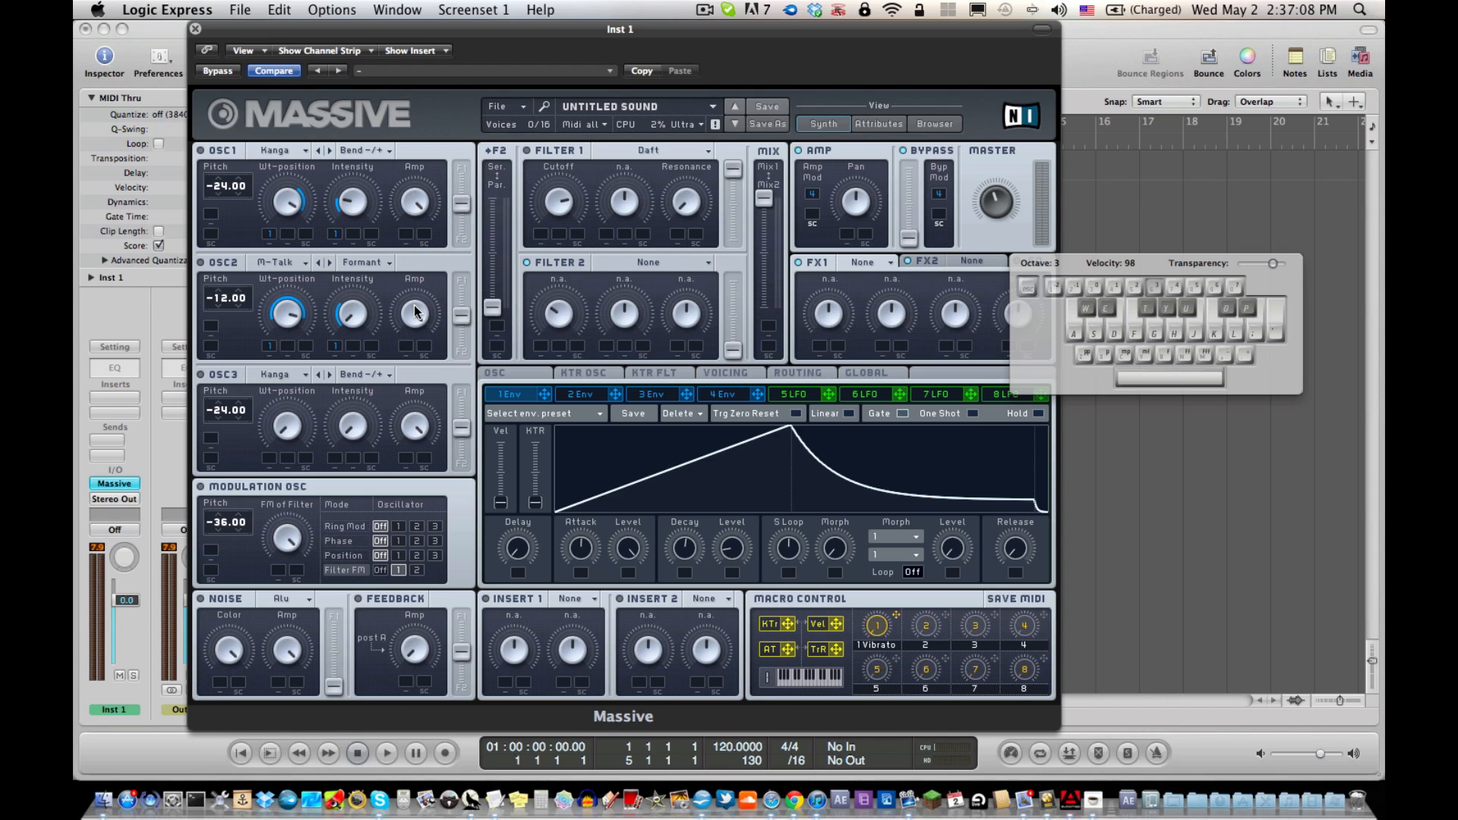